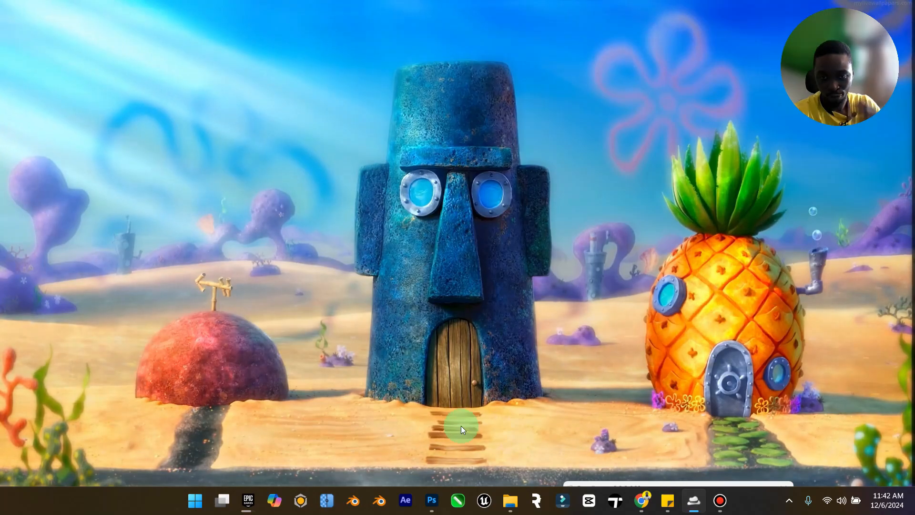
- Switch to Photoshop with the African Bohemian new.psd document and extend the Layers panel upward to show more layers
{"action": "left_click", "coordinate": [432, 500]}
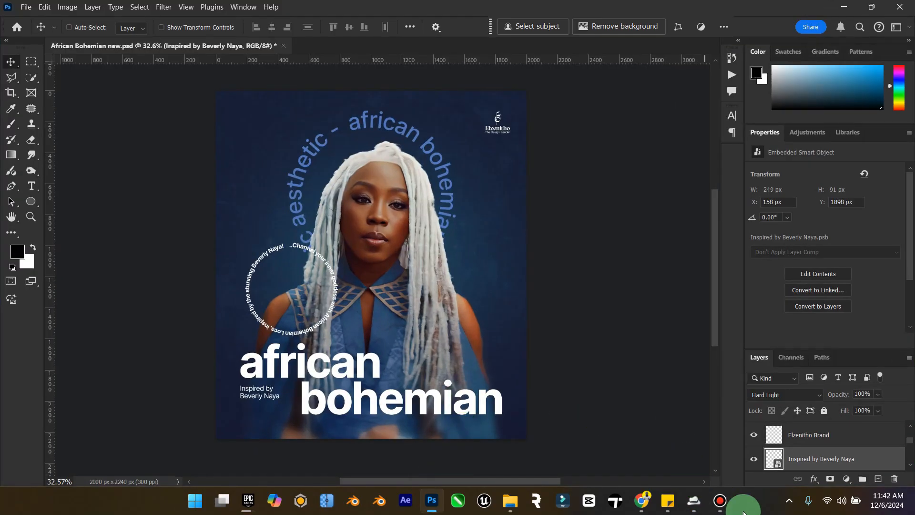
{"action": "left_click", "coordinate": [720, 500]}
{"action": "left_click", "coordinate": [720, 499]}
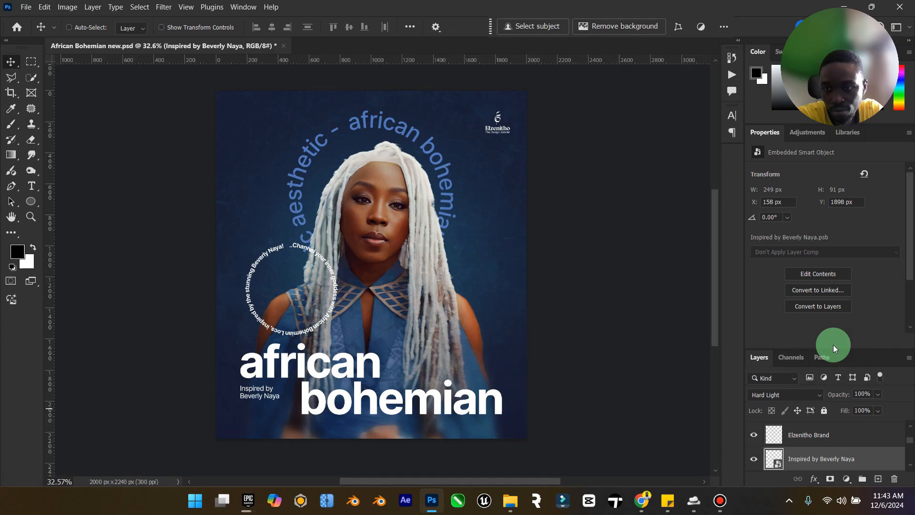
{"action": "left_click_drag", "start_coordinate": [834, 349], "coordinate": [844, 190]}
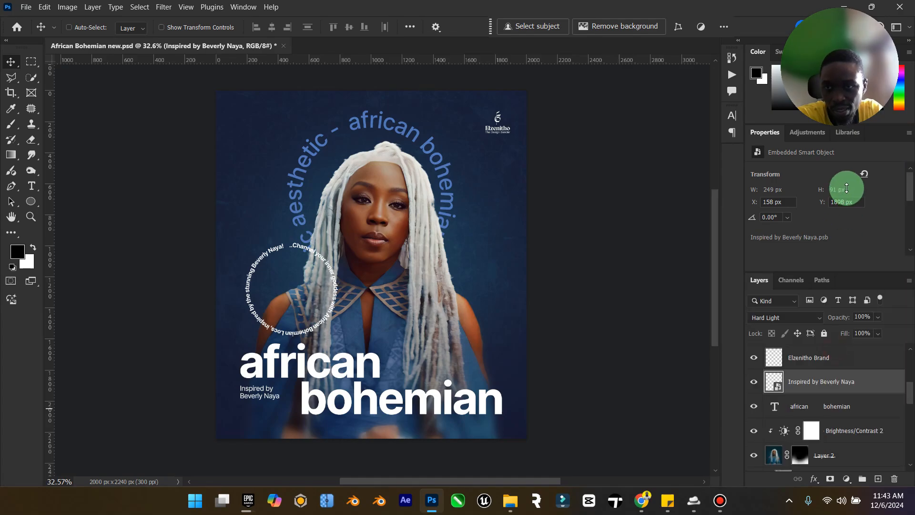
- Show the hidden Layer 3 at the top of the layer stack for a check and delete it
{"action": "left_click", "coordinate": [823, 365]}
{"action": "scroll", "coordinate": [905, 361], "scroll_direction": "down", "scroll_amount": 4}
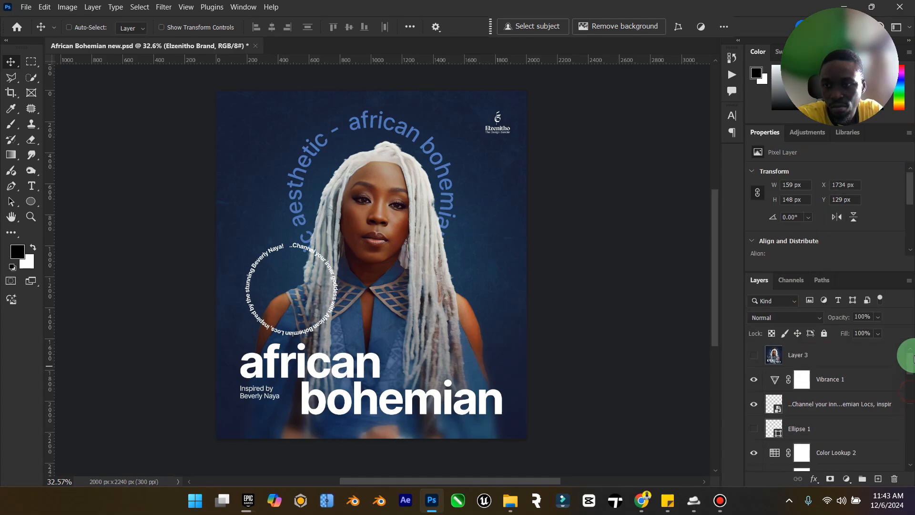
{"action": "left_click", "coordinate": [755, 355]}
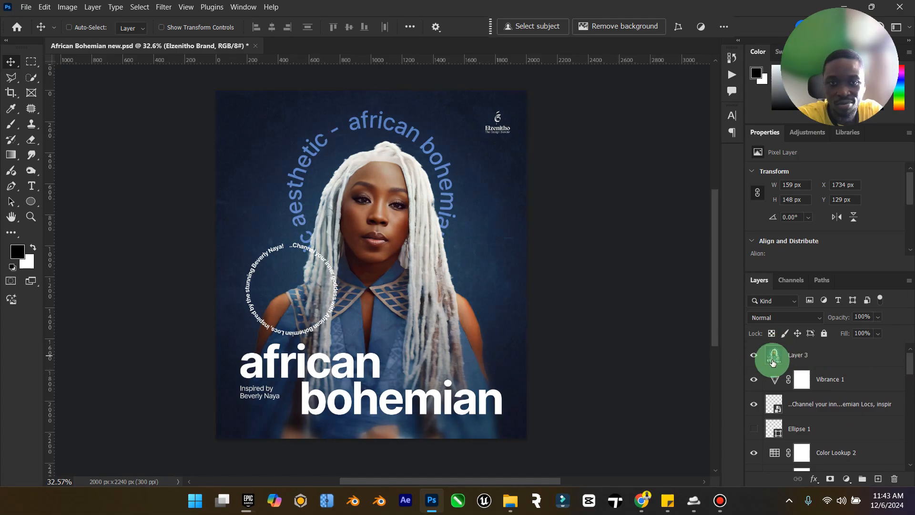
{"action": "left_click", "coordinate": [811, 355]}
{"action": "key", "text": "Delete"}
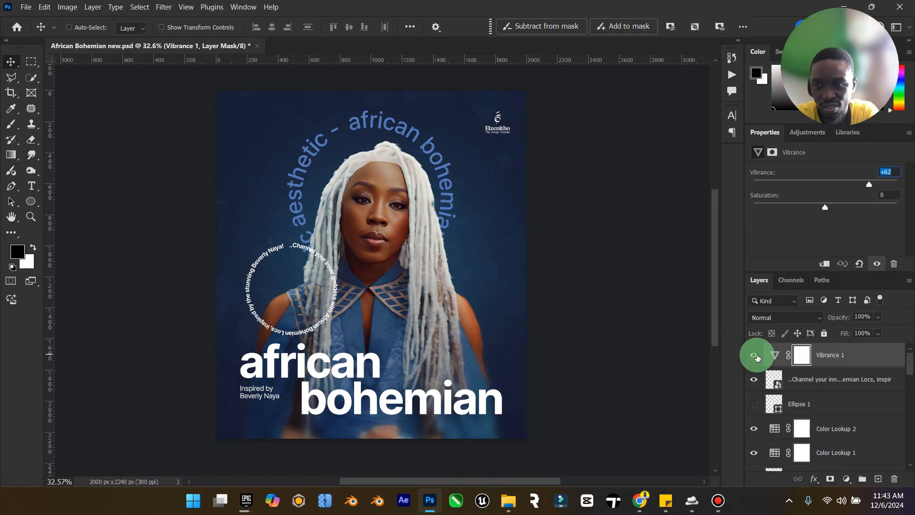
- Delete the hidden layer group directly beneath Color Fill 3, including its Color Fill 2 and Curves 1 layers
{"action": "scroll", "coordinate": [827, 380], "scroll_direction": "down", "scroll_amount": 5}
{"action": "scroll", "coordinate": [827, 381], "scroll_direction": "down", "scroll_amount": 6}
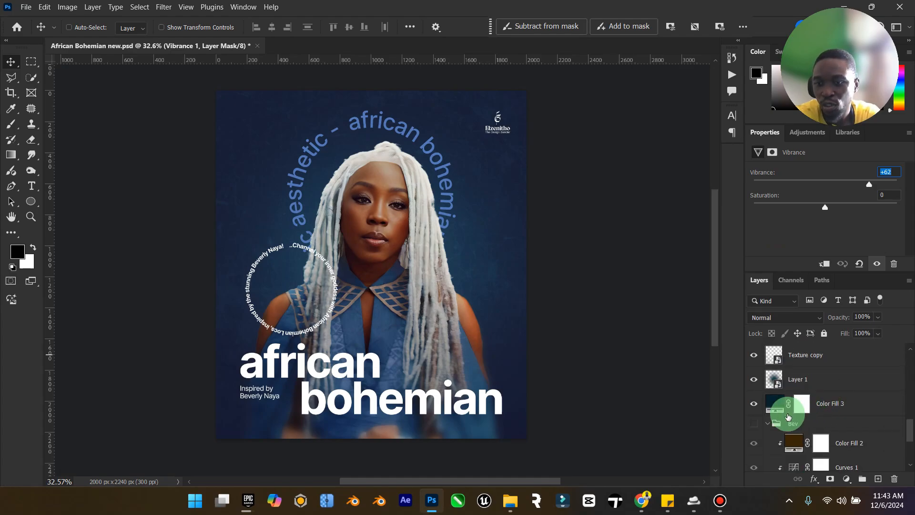
{"action": "left_click", "coordinate": [768, 424]}
{"action": "left_click", "coordinate": [821, 443]}
{"action": "key", "text": "Delete"}
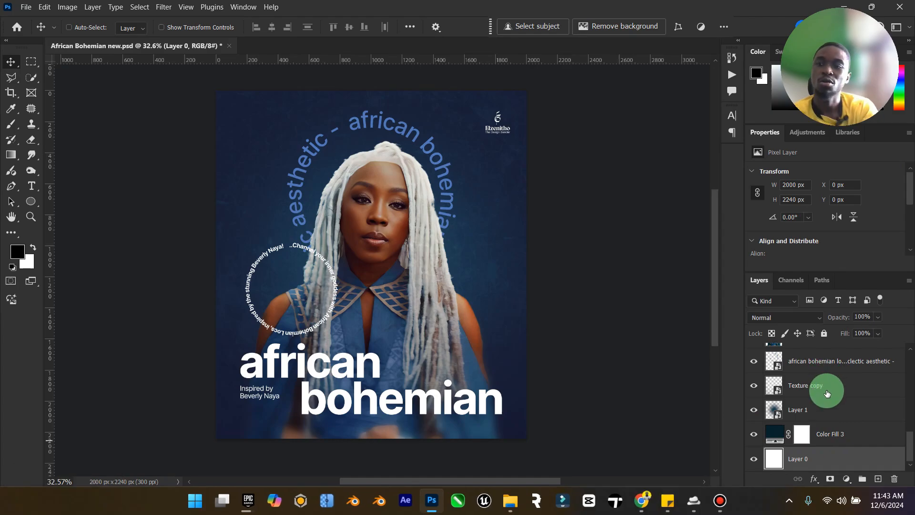
- Toggle the visibility of Layer 1 and Texture copy to examine what each adds to the background
{"action": "left_click", "coordinate": [786, 411]}
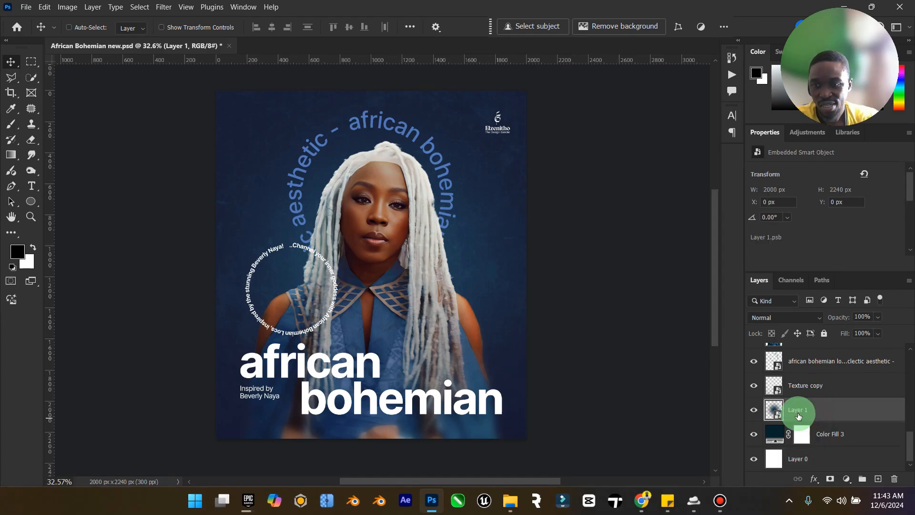
{"action": "left_click", "coordinate": [755, 415]}
{"action": "left_click", "coordinate": [755, 415]}
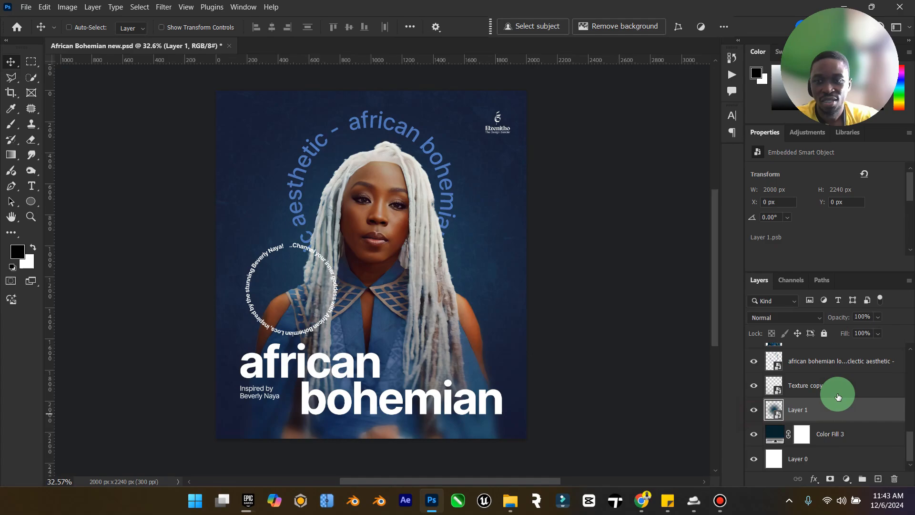
{"action": "left_click", "coordinate": [838, 390]}
{"action": "left_click", "coordinate": [754, 389]}
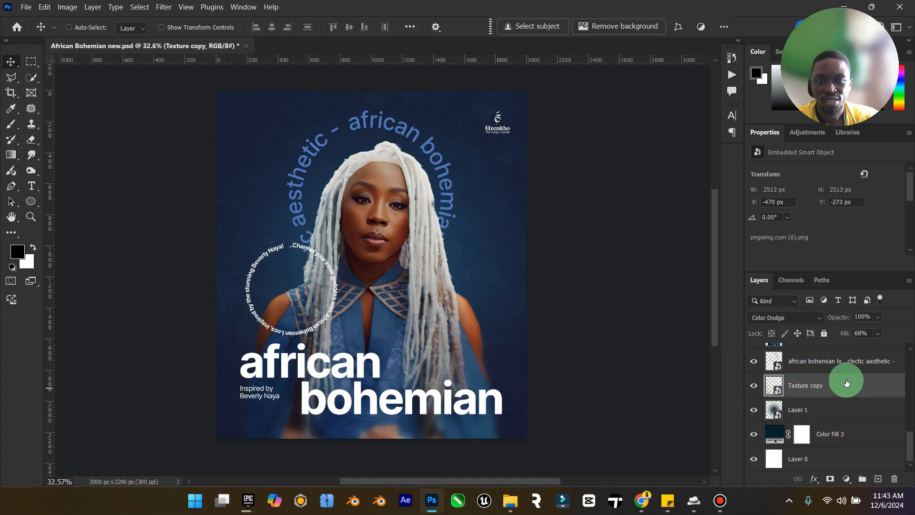
- Preview the Bev copy layer by toggling its visibility and group it with the clipped Layer hade3 and lightness layers
{"action": "scroll", "coordinate": [846, 383], "scroll_direction": "up", "scroll_amount": 2}
{"action": "left_click", "coordinate": [822, 389]}
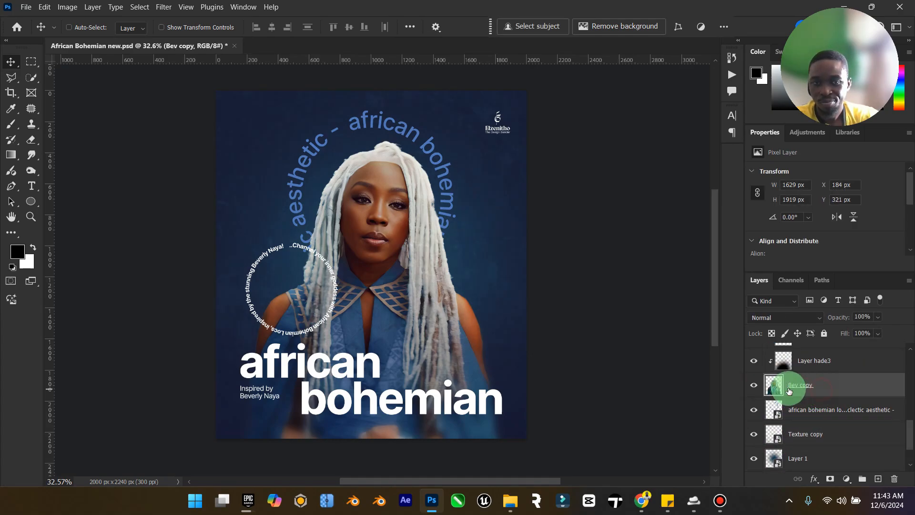
{"action": "left_click", "coordinate": [753, 388]}
{"action": "left_click", "coordinate": [753, 389]}
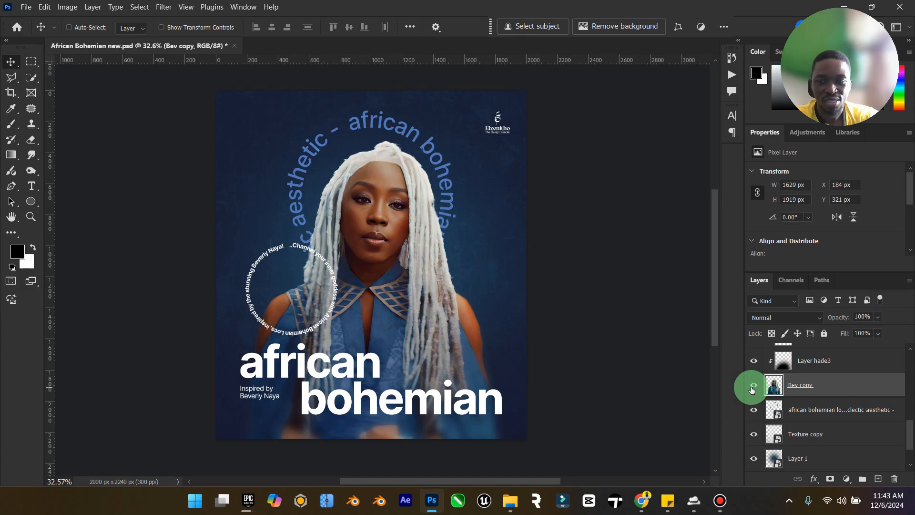
{"action": "scroll", "coordinate": [817, 391], "scroll_direction": "up", "scroll_amount": 2}
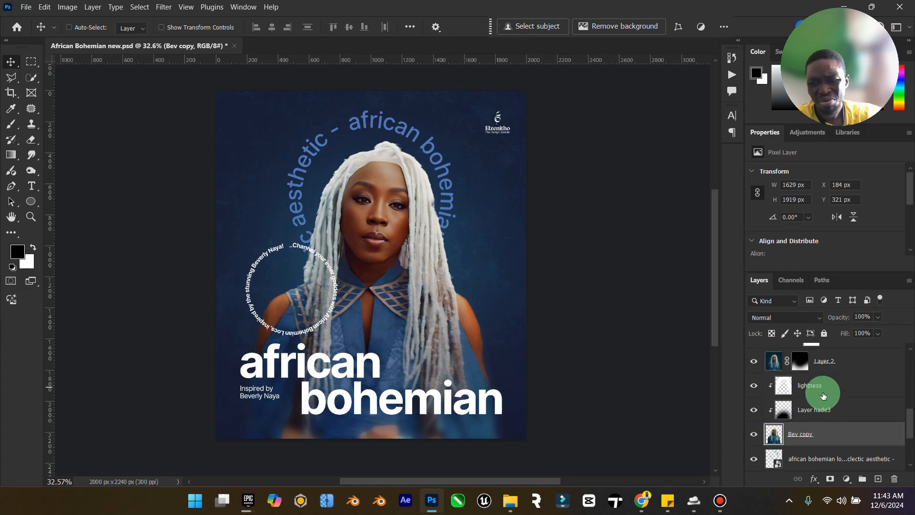
{"action": "left_click", "coordinate": [828, 390], "text": "shift"}
{"action": "key", "text": "ctrl+g"}
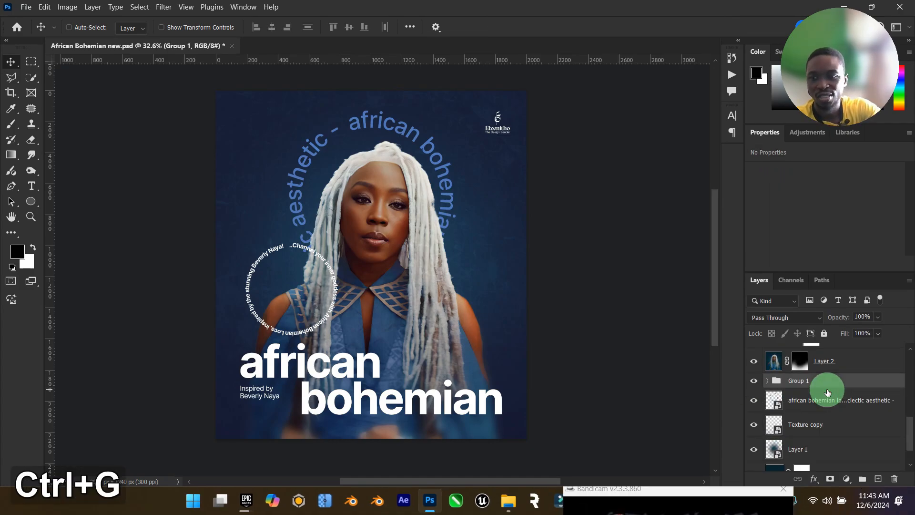
- Rename the new group of portrait layers as bev
{"action": "right_click", "coordinate": [827, 391]}
{"action": "key", "text": "Escape"}
{"action": "double_click", "coordinate": [793, 381]}
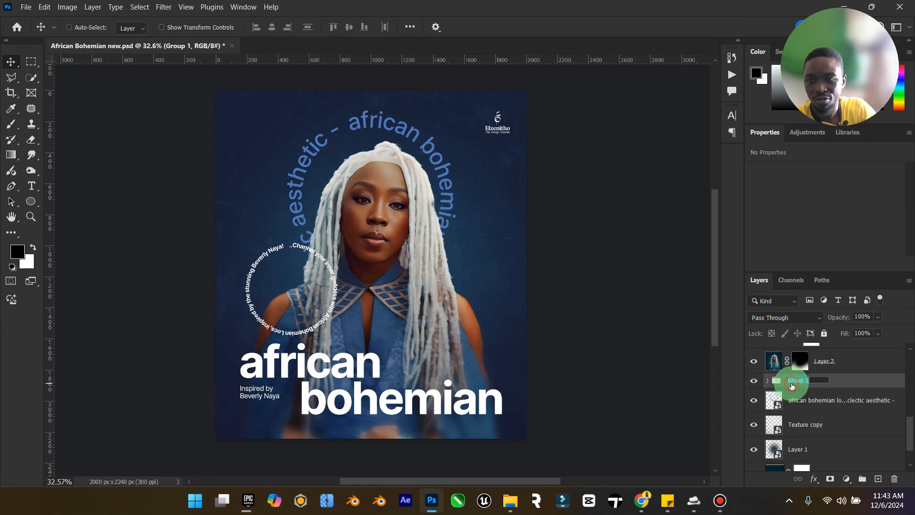
{"action": "type", "text": "bev"}
{"action": "key", "text": "Return"}
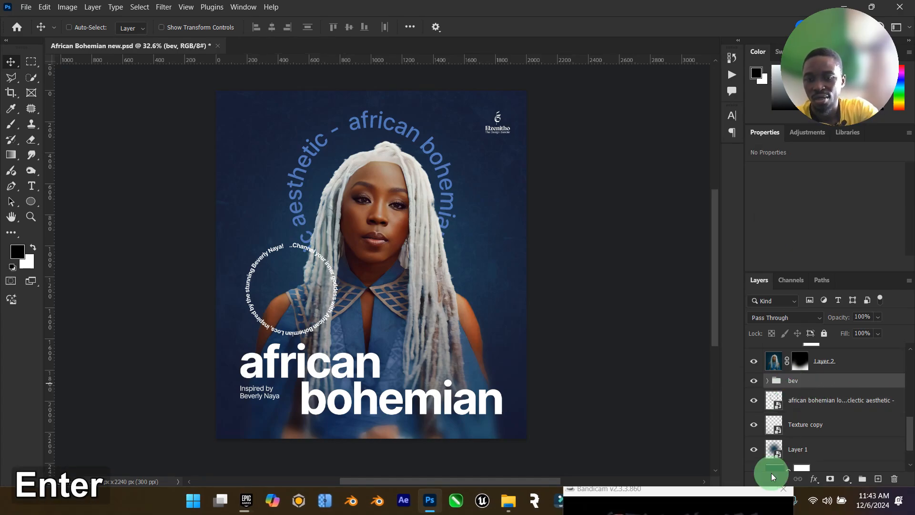
- Convert the bev group to a smart object
{"action": "left_click", "coordinate": [785, 492]}
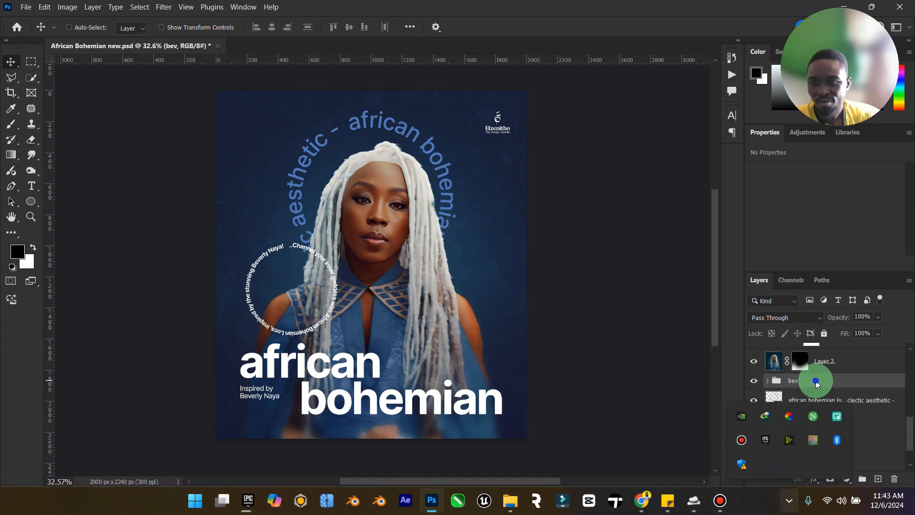
{"action": "right_click", "coordinate": [817, 380]}
{"action": "left_click", "coordinate": [847, 320]}
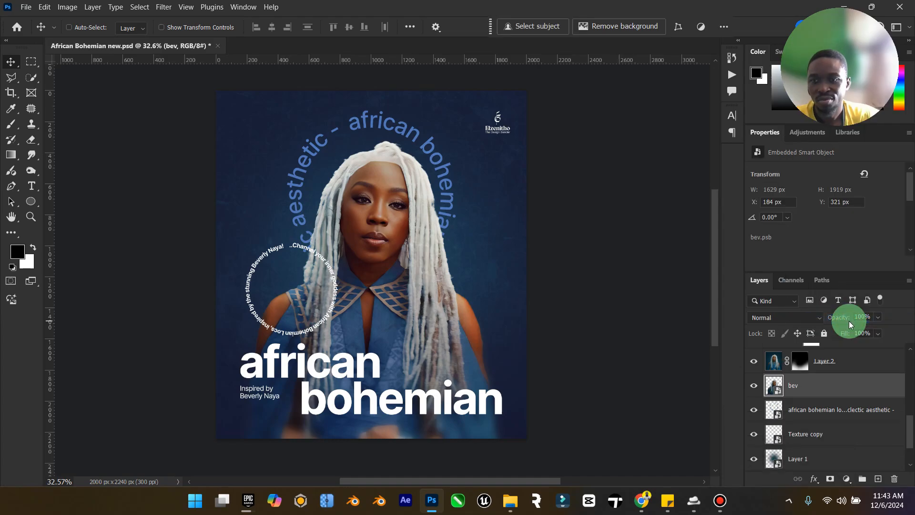
- Preview Layer 2 by toggling its visibility, group it with Brightness/Contrast 2, and convert the group to a smart object
{"action": "scroll", "coordinate": [791, 381], "scroll_direction": "up", "scroll_amount": 2}
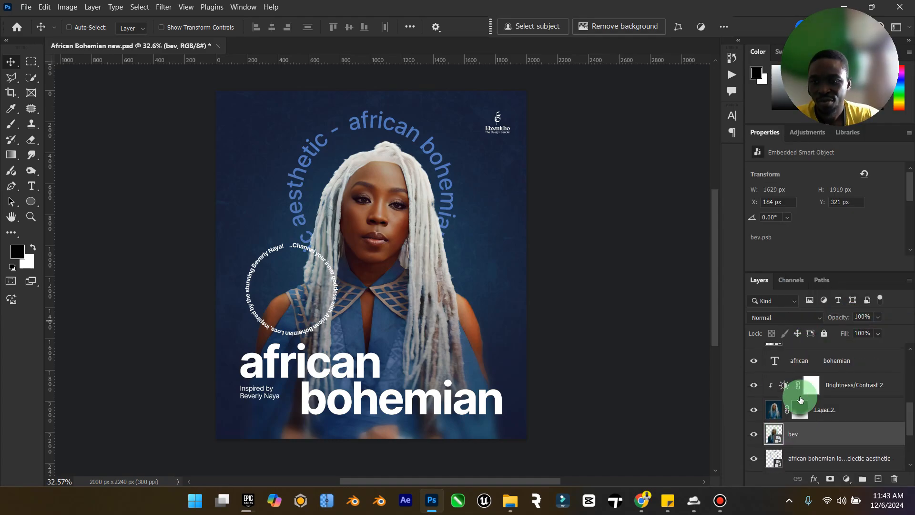
{"action": "left_click", "coordinate": [758, 417]}
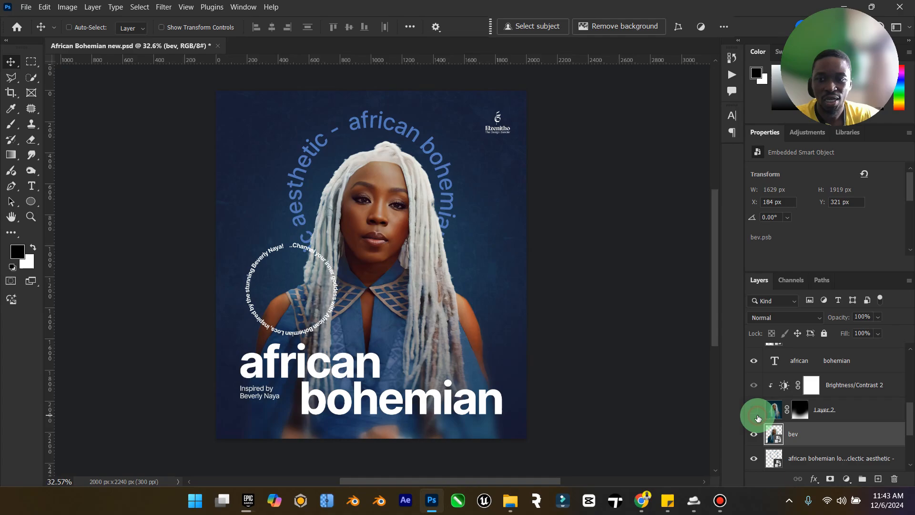
{"action": "left_click", "coordinate": [758, 417]}
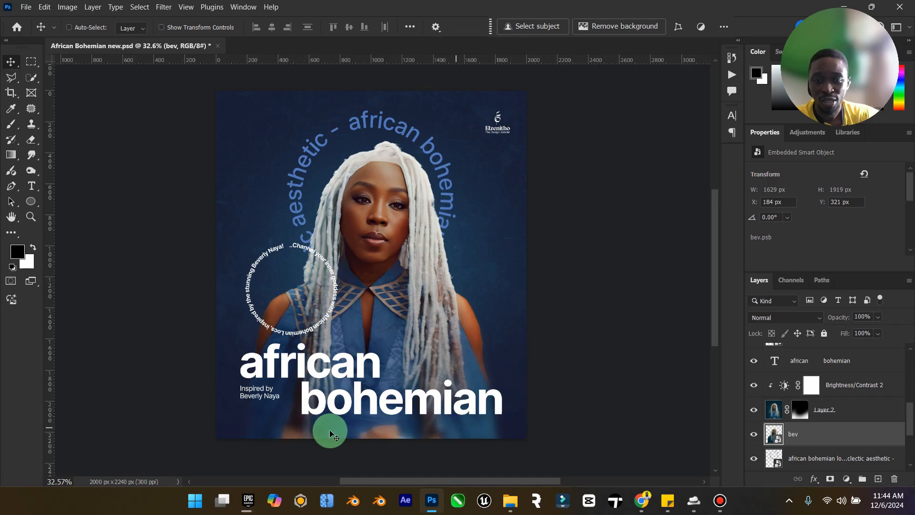
{"action": "left_click", "coordinate": [832, 408]}
{"action": "left_click", "coordinate": [855, 386], "text": "shift"}
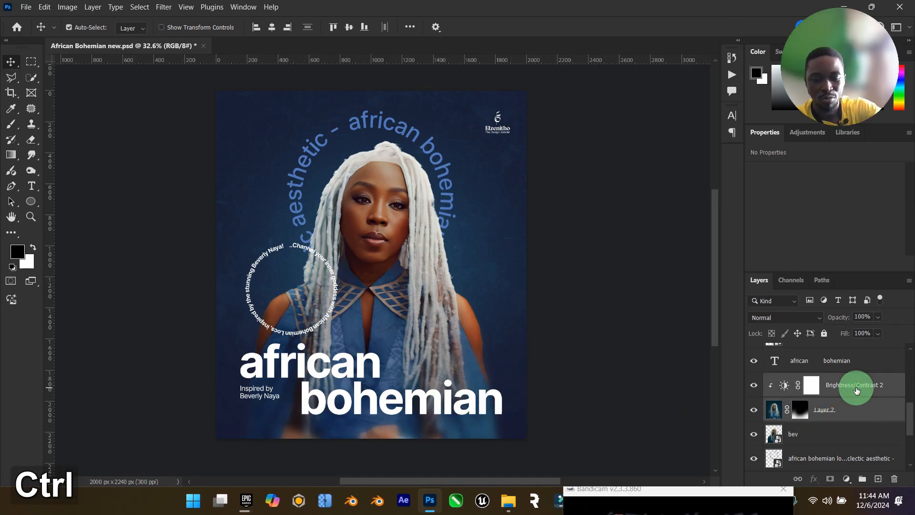
{"action": "key", "text": "ctrl+g"}
{"action": "right_click", "coordinate": [820, 381]}
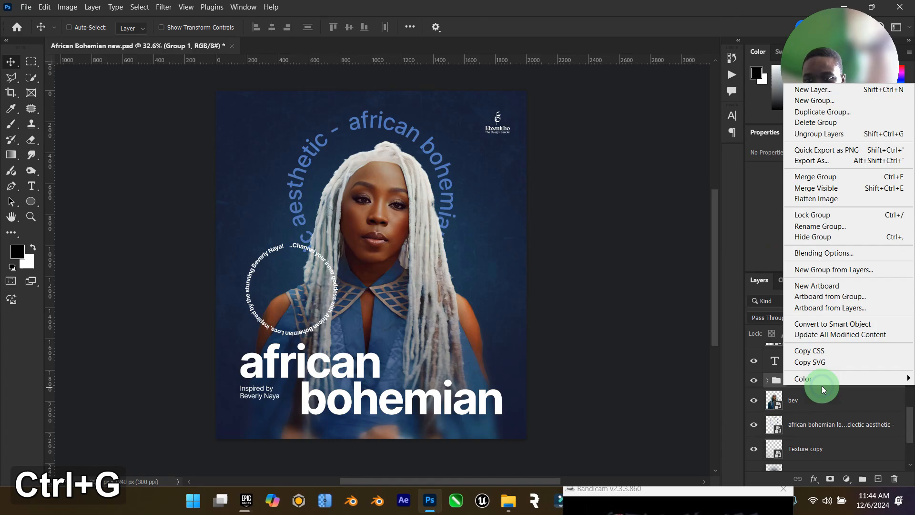
{"action": "left_click", "coordinate": [843, 326]}
- Toggle the visibility of the Elzenitho Brand layer to identify it on the poster
{"action": "scroll", "coordinate": [834, 432], "scroll_direction": "up", "scroll_amount": 3}
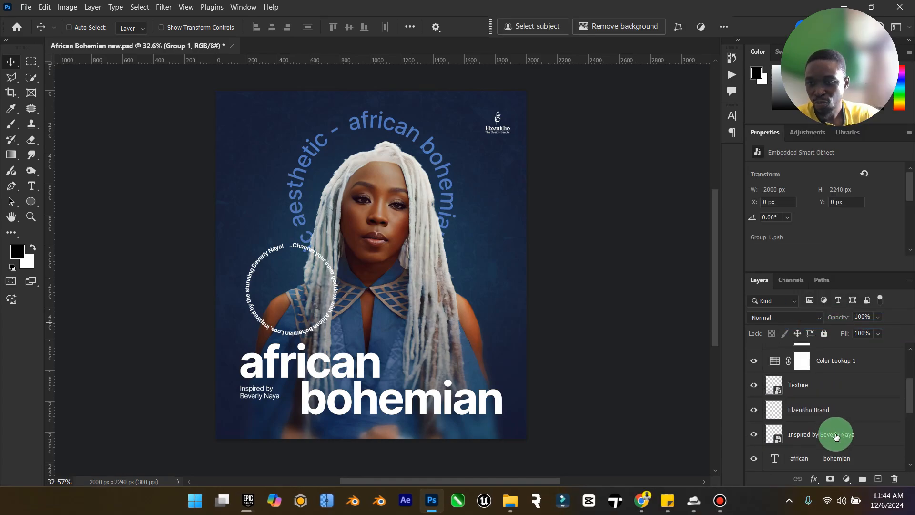
{"action": "left_click", "coordinate": [756, 410]}
{"action": "left_click", "coordinate": [756, 410]}
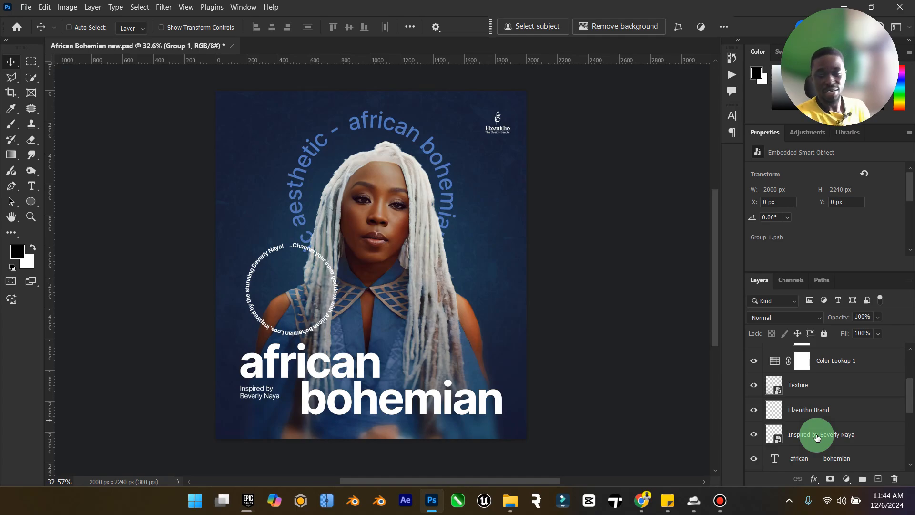
- Display the Timeline and look through its layer tracks and keyframes
{"action": "scroll", "coordinate": [843, 392], "scroll_direction": "up", "scroll_amount": 3}
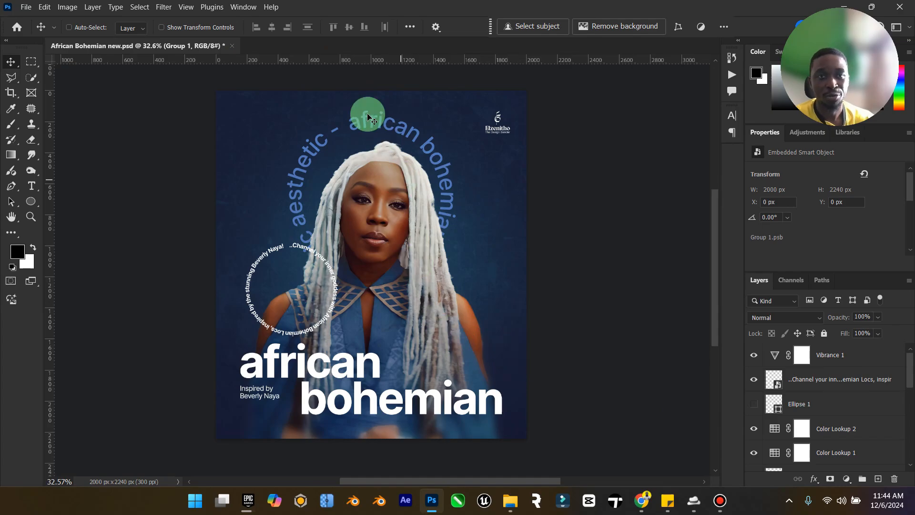
{"action": "left_click", "coordinate": [237, 5]}
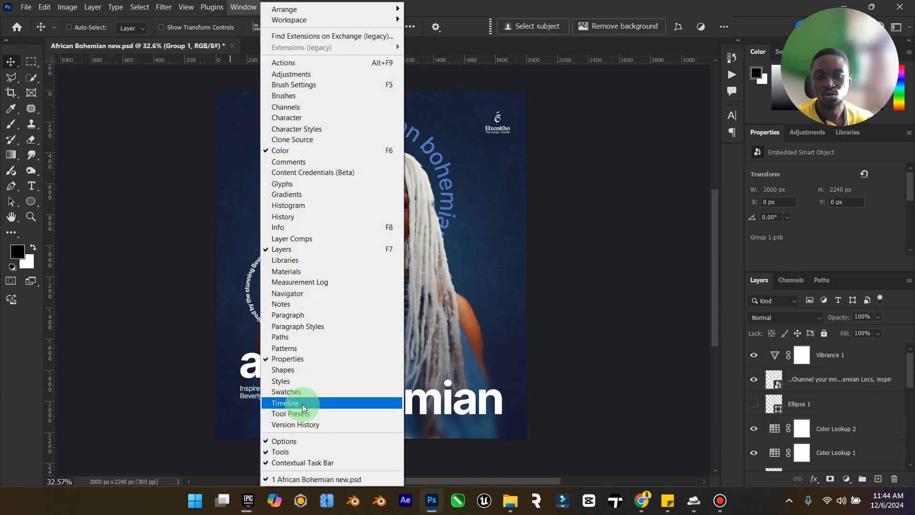
{"action": "left_click", "coordinate": [302, 404]}
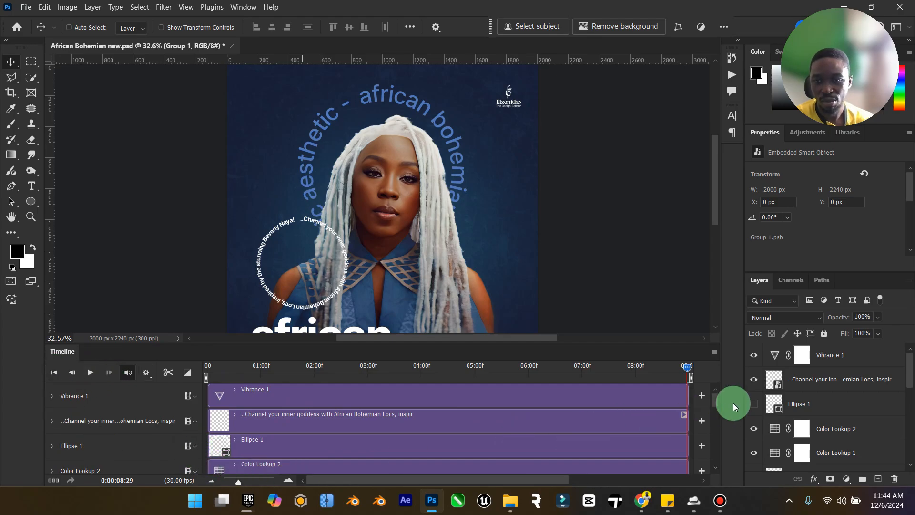
{"action": "scroll", "coordinate": [363, 410], "scroll_direction": "down", "scroll_amount": 5}
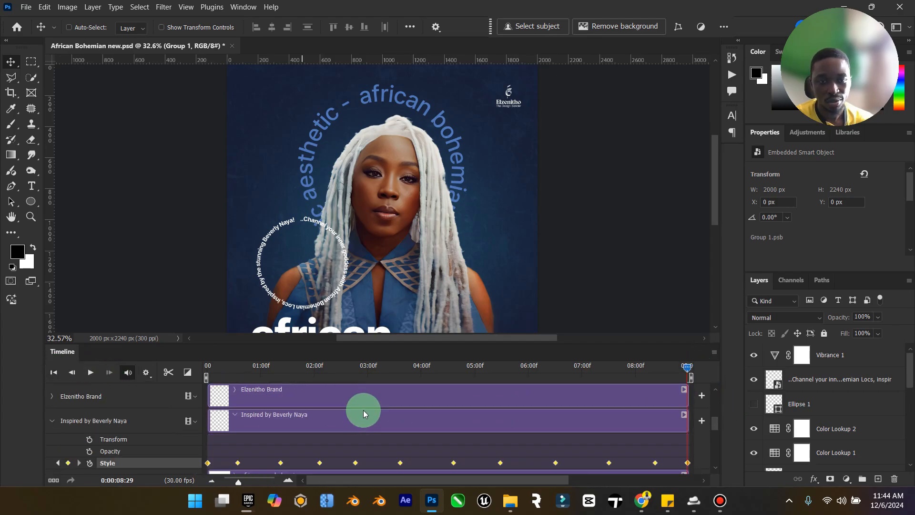
{"action": "scroll", "coordinate": [363, 410], "scroll_direction": "up", "scroll_amount": 5}
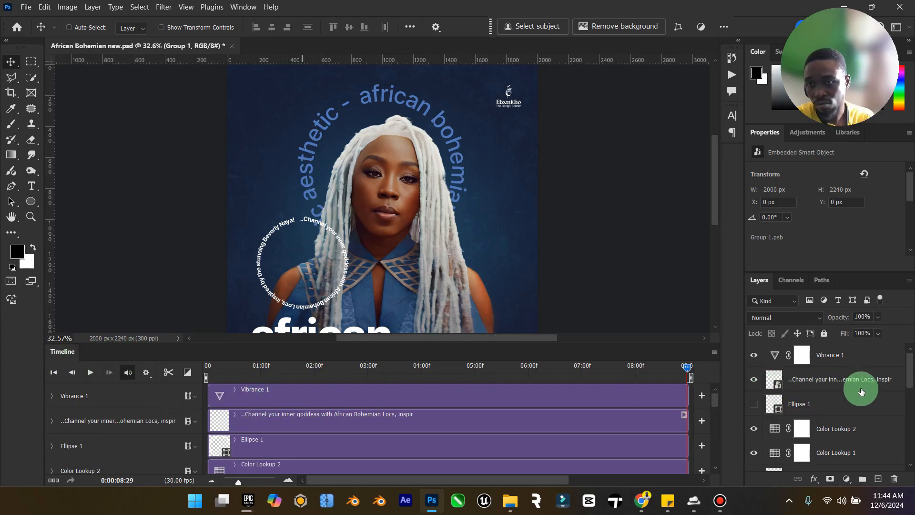
- Examine the document's pixel dimensions and resolution in the Image Size dialog without changing them
{"action": "left_click", "coordinate": [26, 7]}
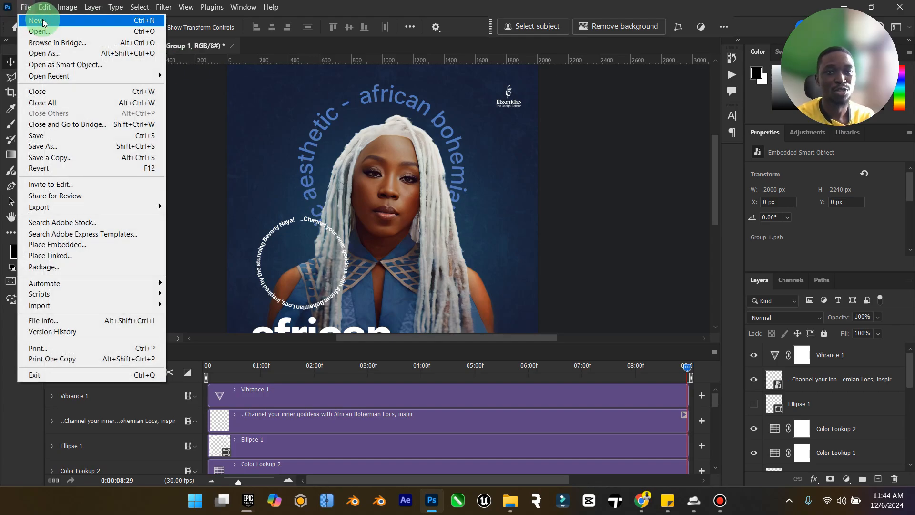
{"action": "left_click", "coordinate": [272, 51]}
{"action": "left_click", "coordinate": [67, 8]}
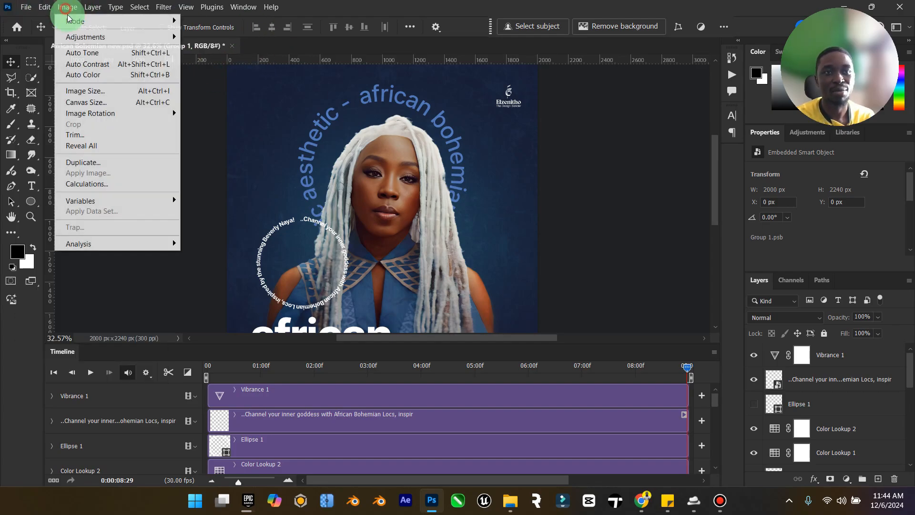
{"action": "left_click", "coordinate": [119, 96]}
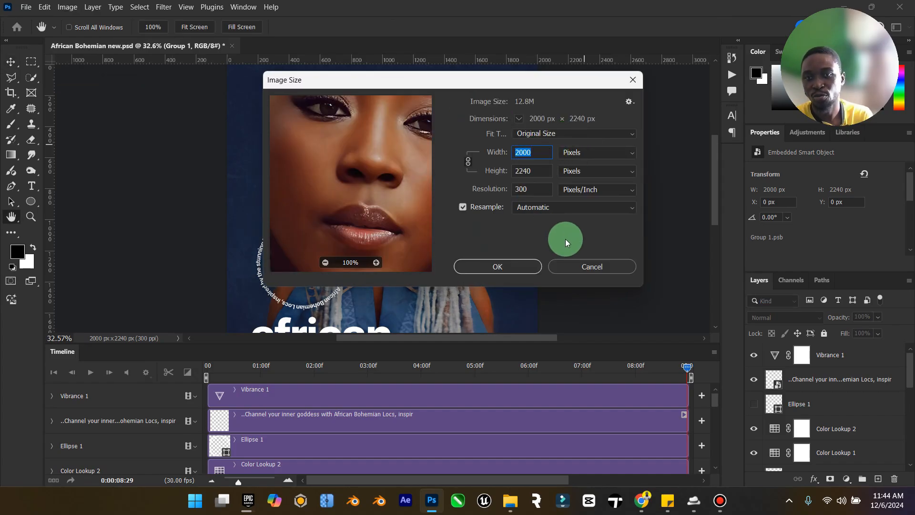
{"action": "left_click", "coordinate": [574, 265]}
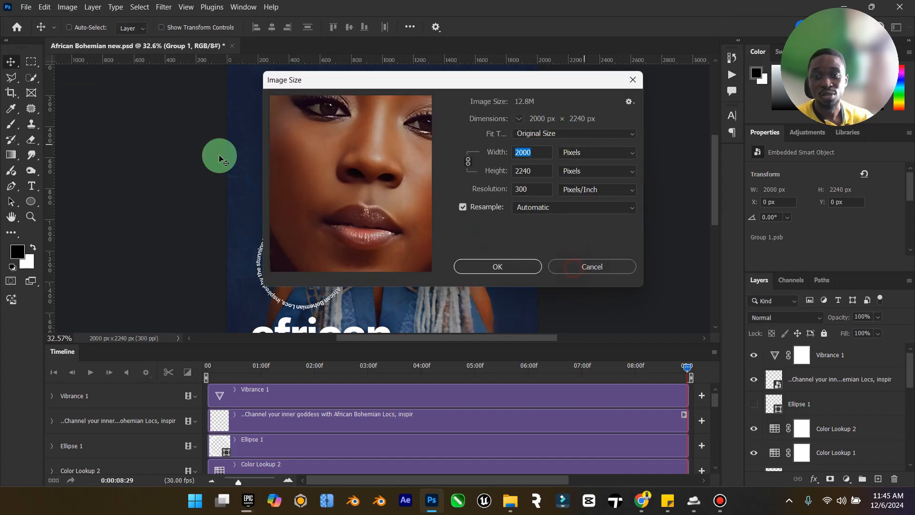
{"action": "left_click_drag", "start_coordinate": [15, 3], "coordinate": [6, 1]}
{"action": "left_click", "coordinate": [31, 7]}
{"action": "left_click", "coordinate": [37, 7]}
{"action": "left_click", "coordinate": [249, 10]}
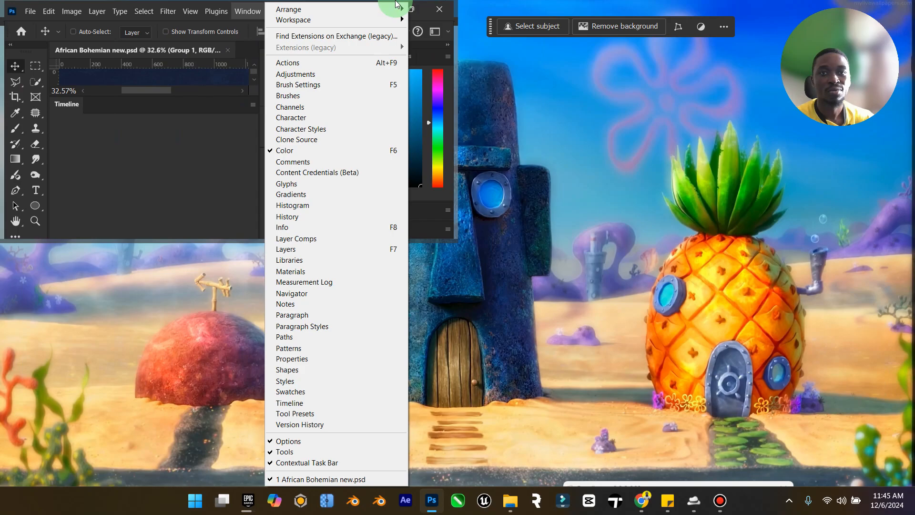
{"action": "left_click_drag", "start_coordinate": [411, 6], "coordinate": [468, 8]}
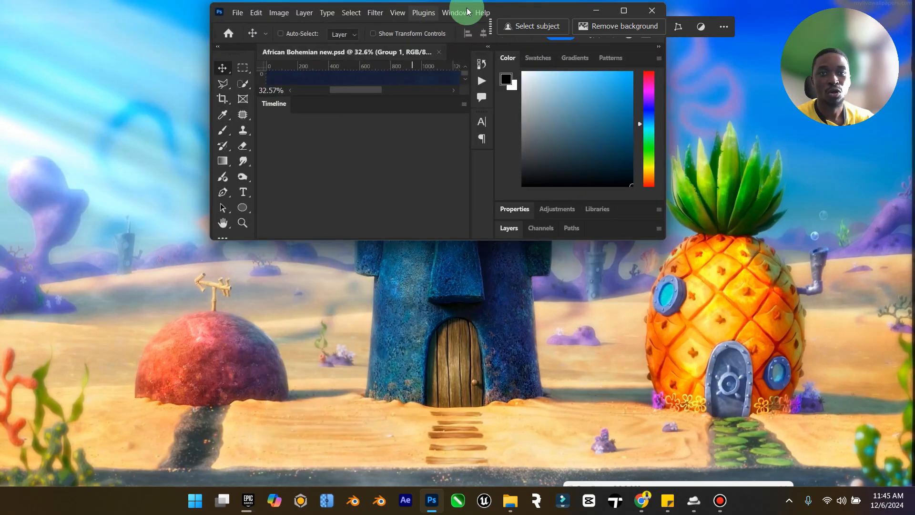
{"action": "left_click", "coordinate": [624, 11]}
- Create a new document 2000 pixels wide and 2240 pixels high at a resolution of 72 pixels/inch
{"action": "left_click", "coordinate": [23, 8]}
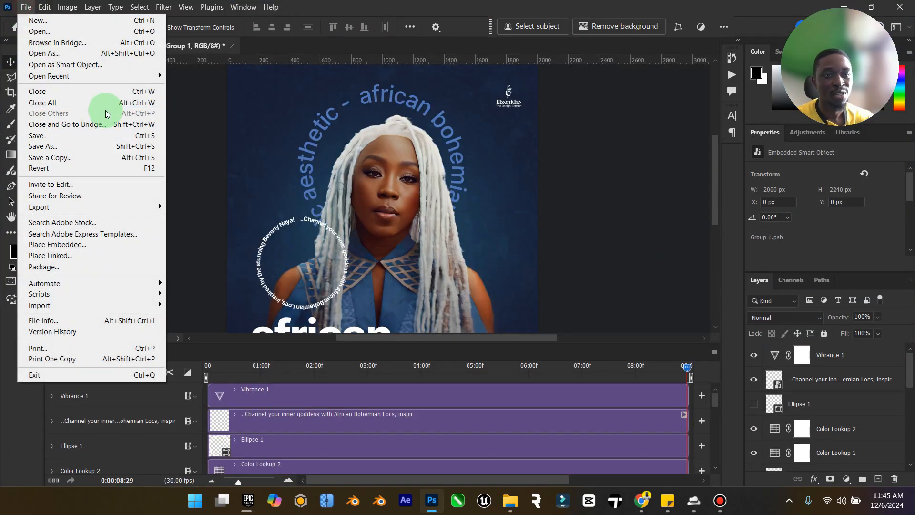
{"action": "left_click", "coordinate": [84, 20]}
{"action": "double_click", "coordinate": [602, 130]}
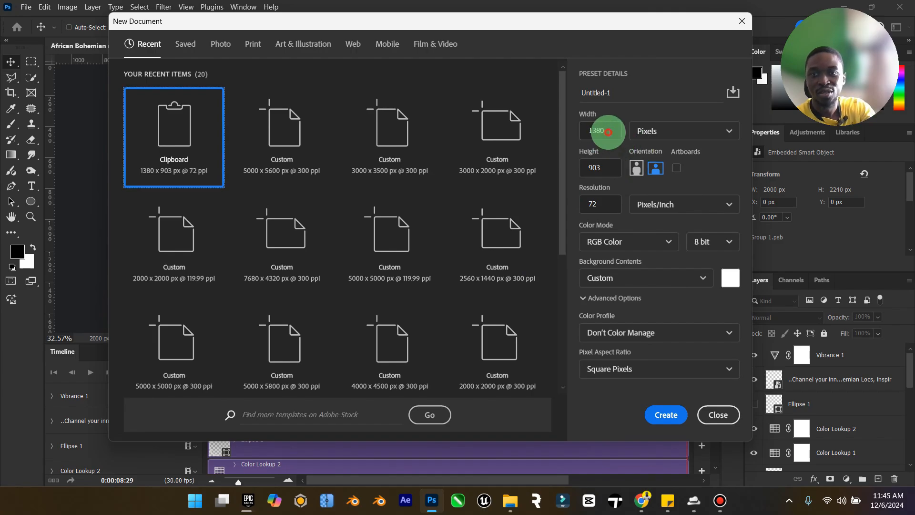
{"action": "type", "text": "2000"}
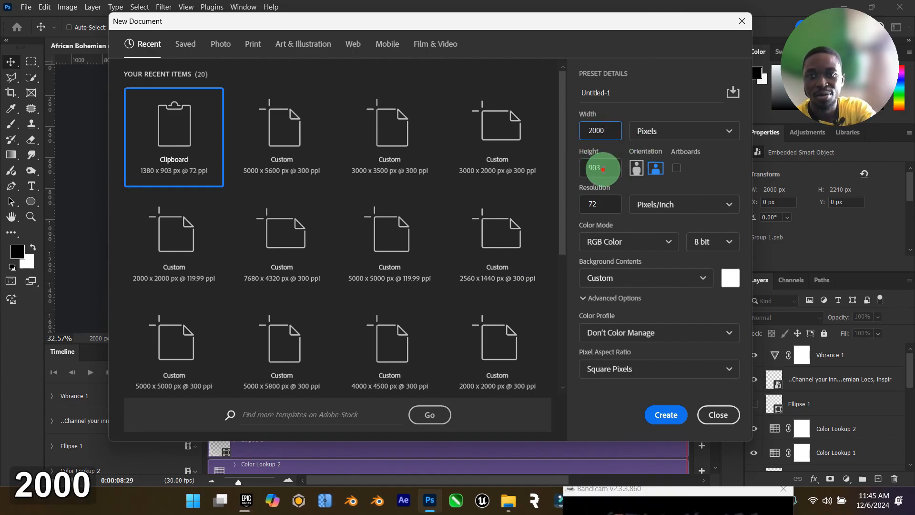
{"action": "double_click", "coordinate": [599, 167]}
{"action": "type", "text": "24"}
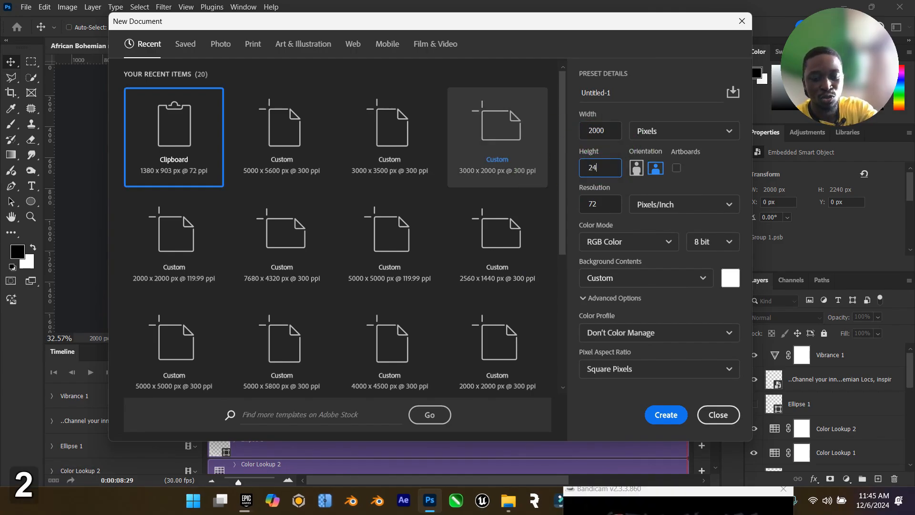
{"action": "double_click", "coordinate": [594, 168]}
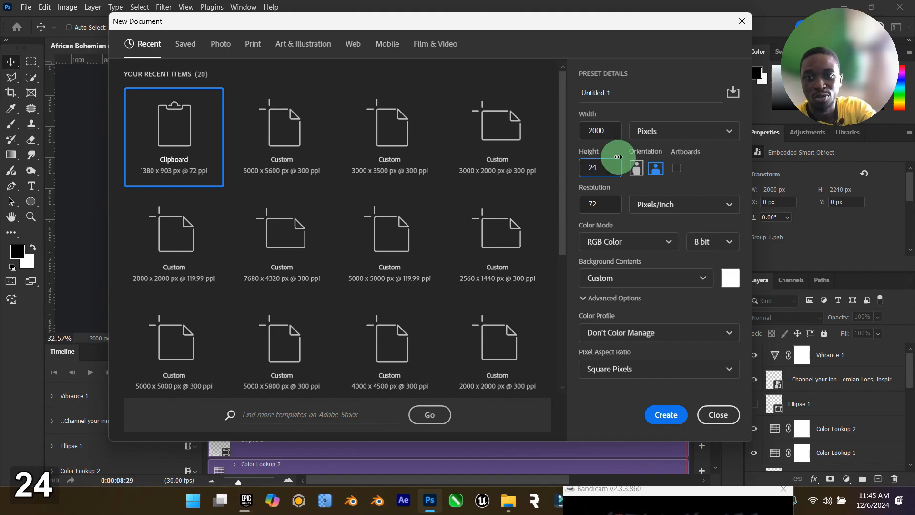
{"action": "type", "text": "3"}
{"action": "key", "text": "BackSpace"}
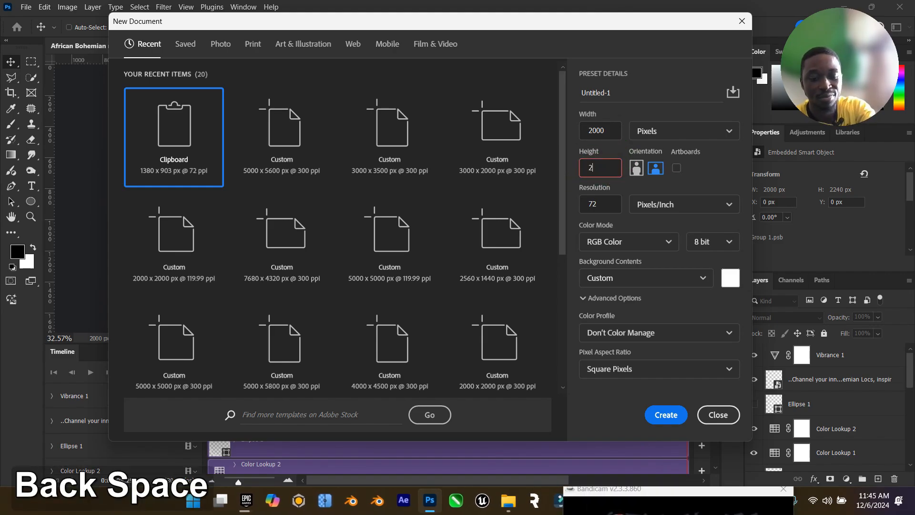
{"action": "type", "text": "2240"}
{"action": "left_click", "coordinate": [664, 414]}
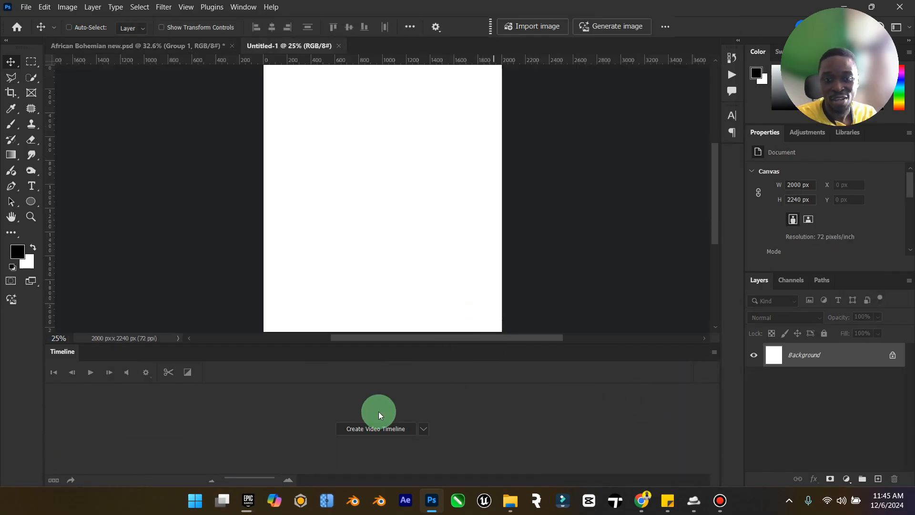
- Group all layers of the African Bohemian new.psd document, from Vibrance 1 down to Layer 0
{"action": "left_click", "coordinate": [143, 45]}
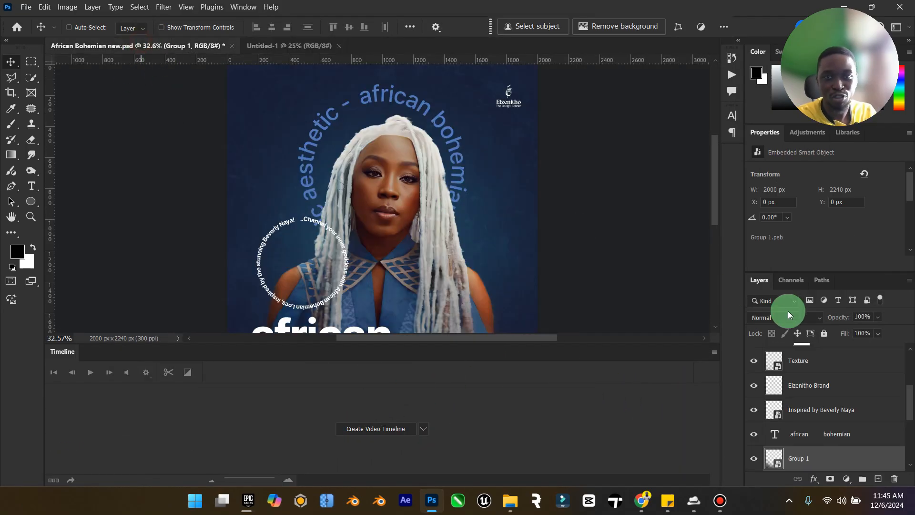
{"action": "scroll", "coordinate": [813, 390], "scroll_direction": "up", "scroll_amount": 1}
{"action": "left_click", "coordinate": [839, 356]}
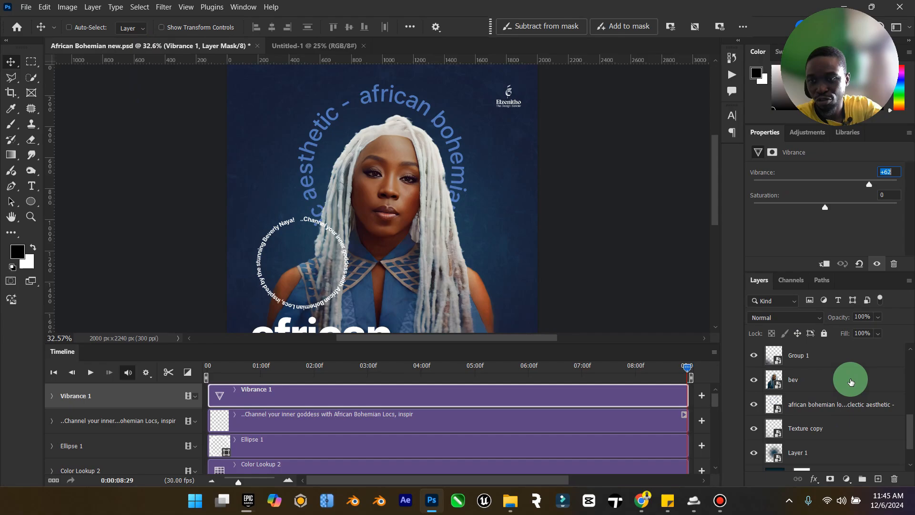
{"action": "scroll", "coordinate": [815, 429], "scroll_direction": "down", "scroll_amount": 5}
{"action": "left_click", "coordinate": [815, 461], "text": "shift"}
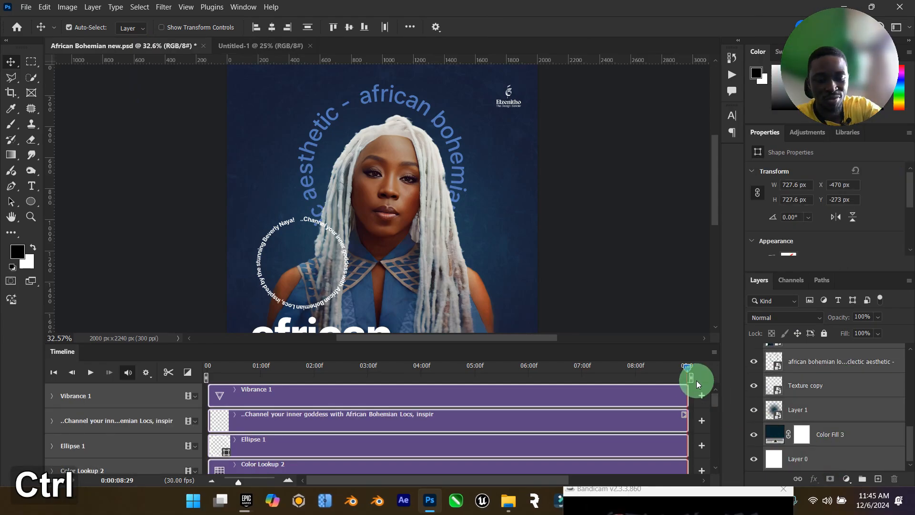
{"action": "key", "text": "ctrl+g"}
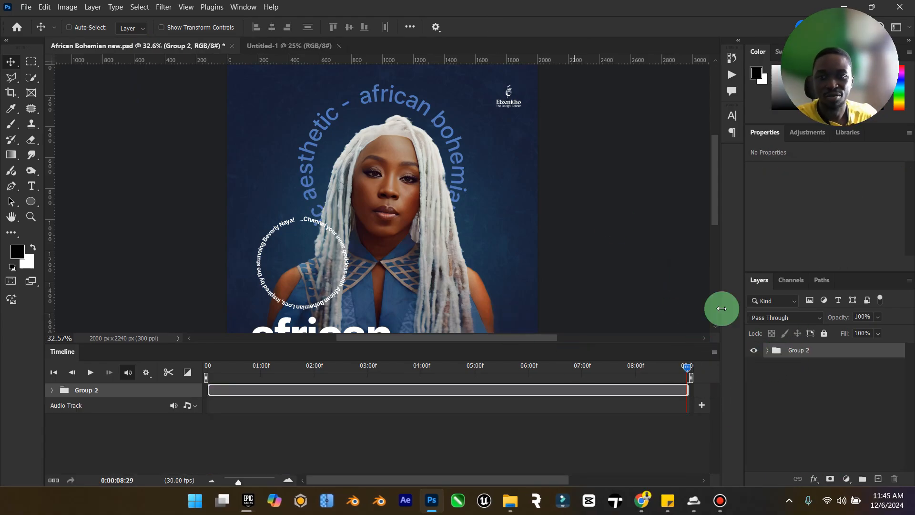
- Copy Group 2 into the blank Untitled-1 document and position the poster so it fills the canvas
{"action": "left_click_drag", "start_coordinate": [315, 105], "coordinate": [309, 56]}
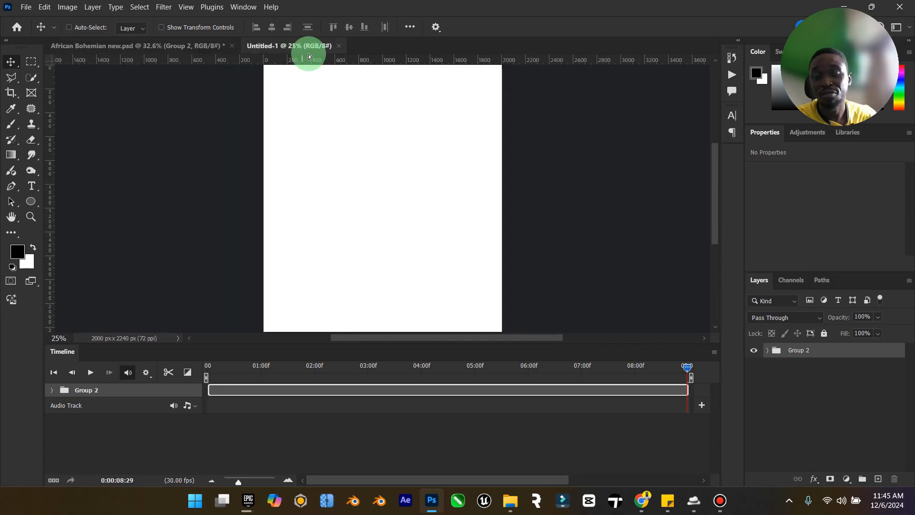
{"action": "left_click_drag", "start_coordinate": [359, 165], "coordinate": [346, 165]}
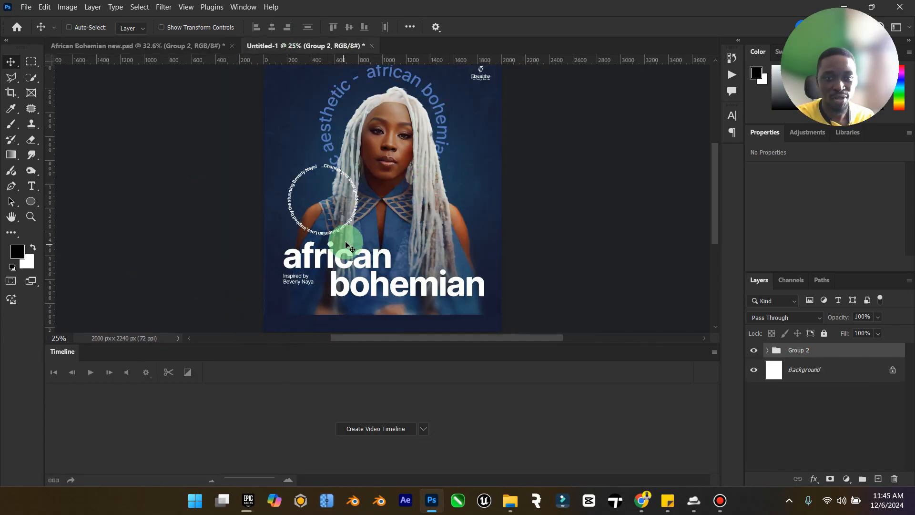
{"action": "left_click_drag", "start_coordinate": [346, 244], "coordinate": [354, 275]}
{"action": "double_click", "coordinate": [12, 217]}
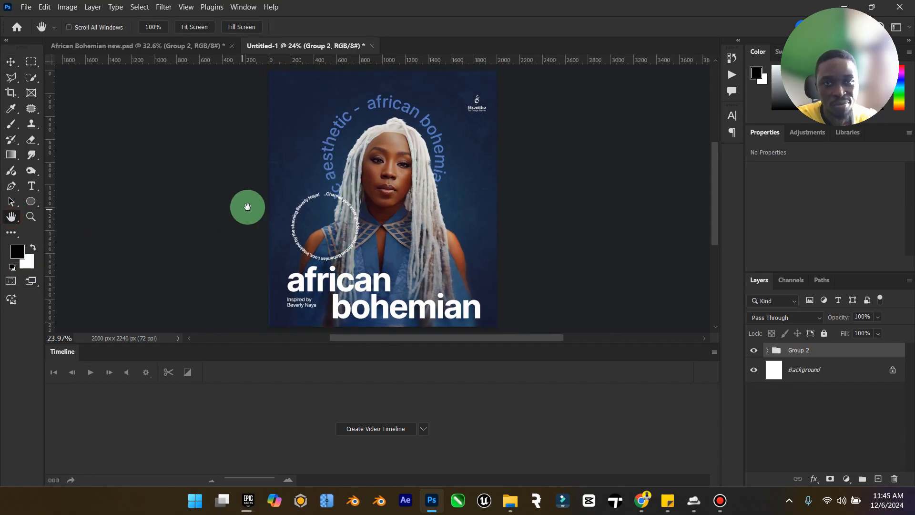
- Close the original poster document without saving and save the new one over African Bohemian new.psd on the Desktop
{"action": "left_click", "coordinate": [233, 46]}
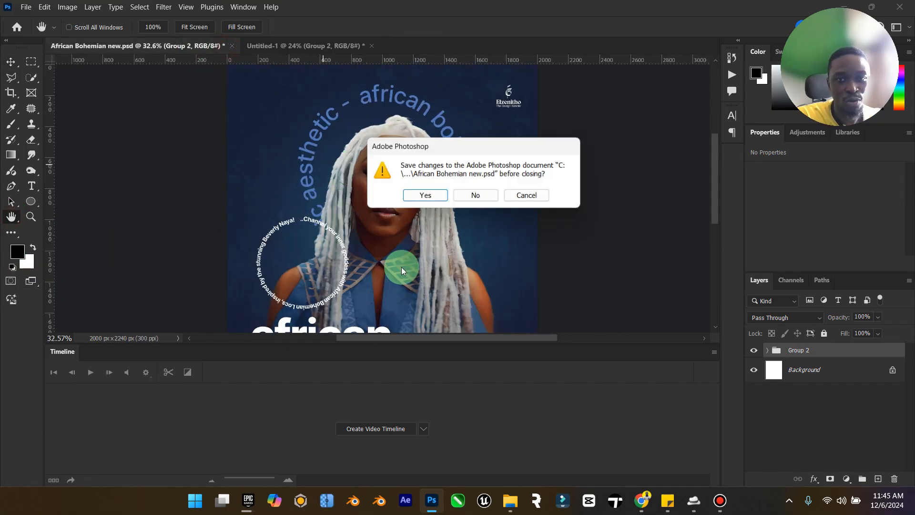
{"action": "left_click", "coordinate": [476, 196]}
{"action": "left_click", "coordinate": [26, 7]}
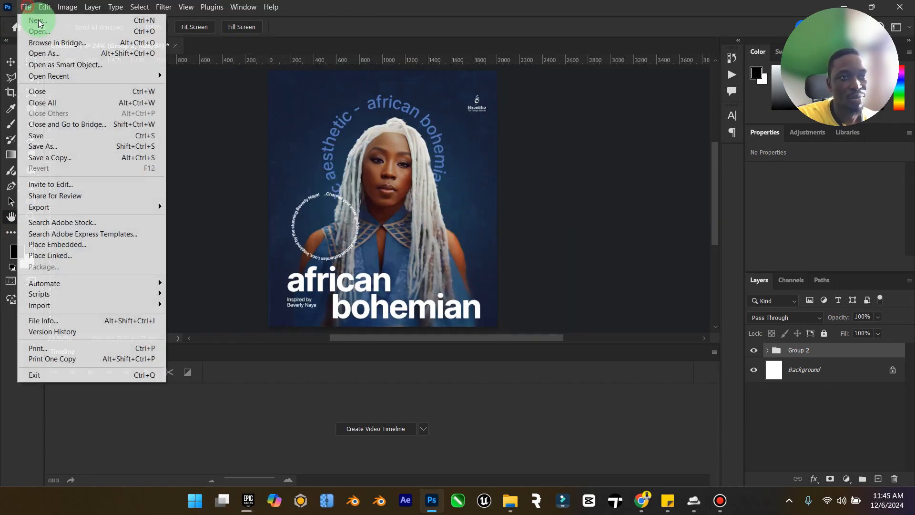
{"action": "left_click", "coordinate": [105, 136]}
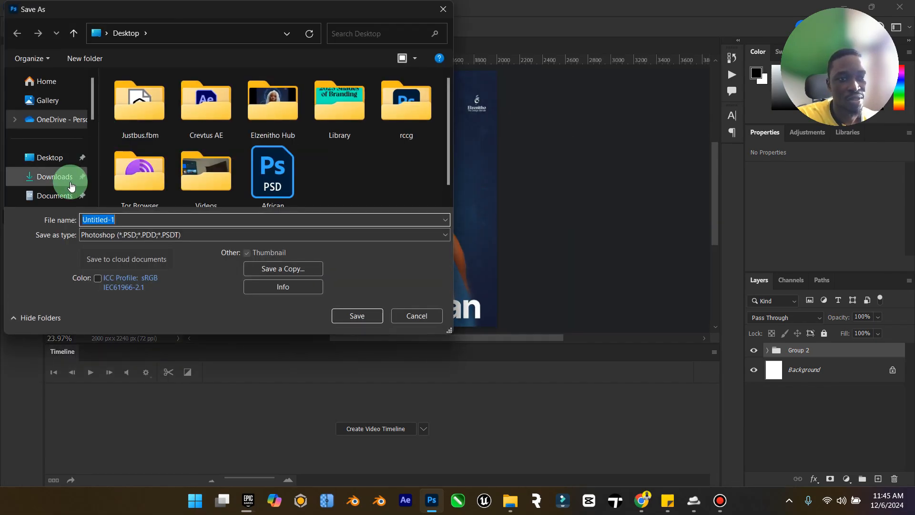
{"action": "left_click", "coordinate": [304, 192]}
{"action": "left_click", "coordinate": [361, 315]}
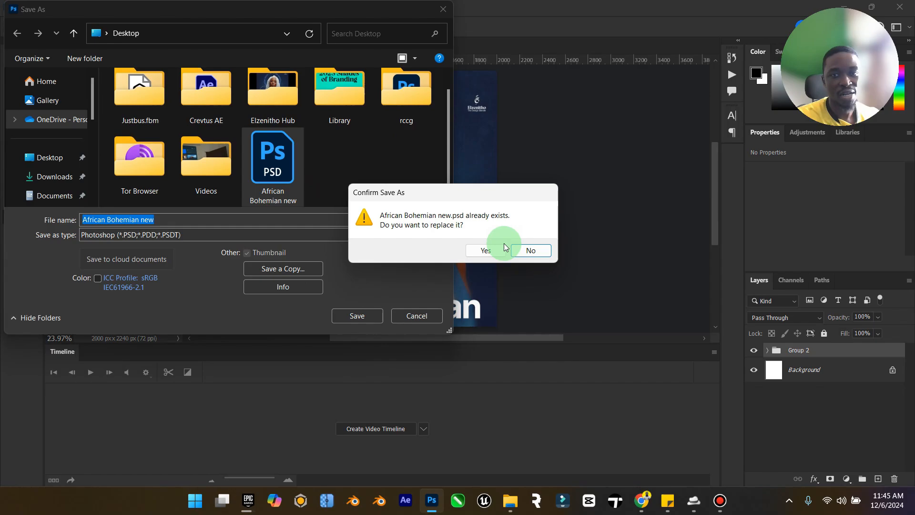
{"action": "left_click", "coordinate": [477, 249]}
{"action": "left_click", "coordinate": [584, 135]}
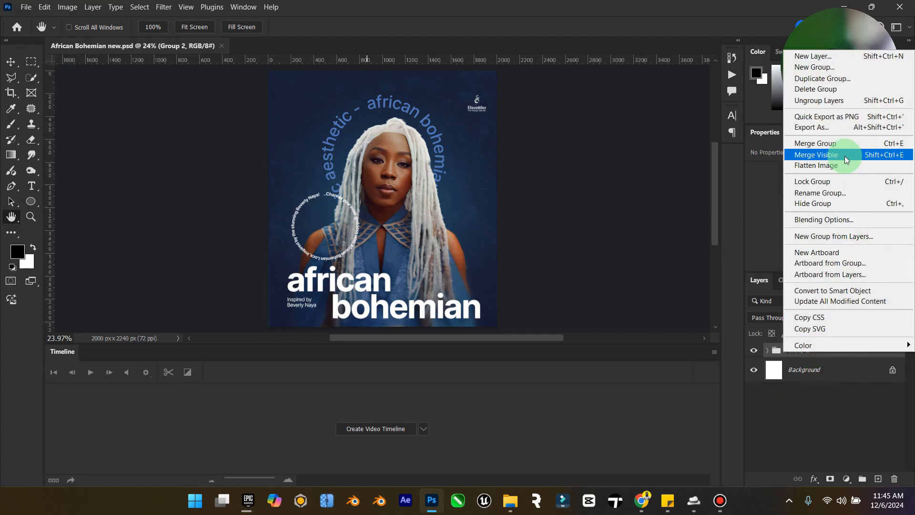
- Delete only the Group 2 folder, keeping its contents, and select the Vibrance 1 layer
{"action": "left_click", "coordinate": [846, 94]}
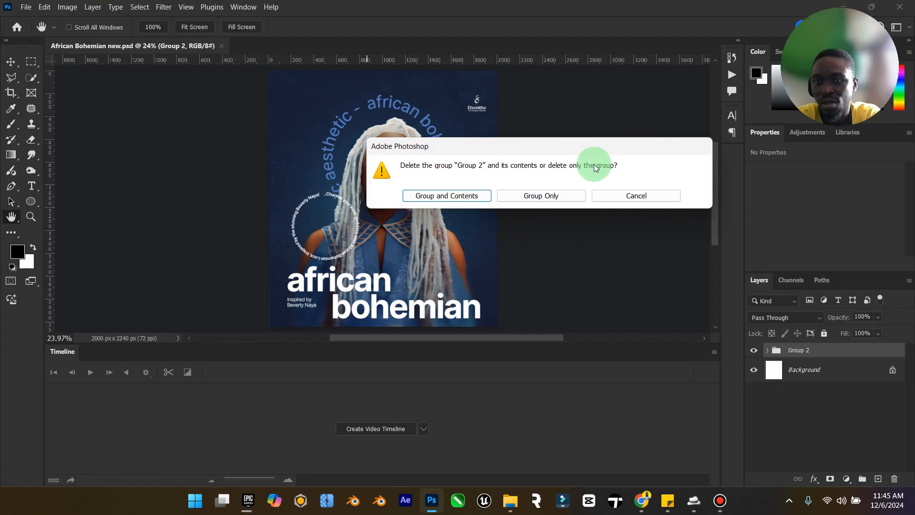
{"action": "left_click", "coordinate": [529, 196]}
{"action": "left_click", "coordinate": [810, 348]}
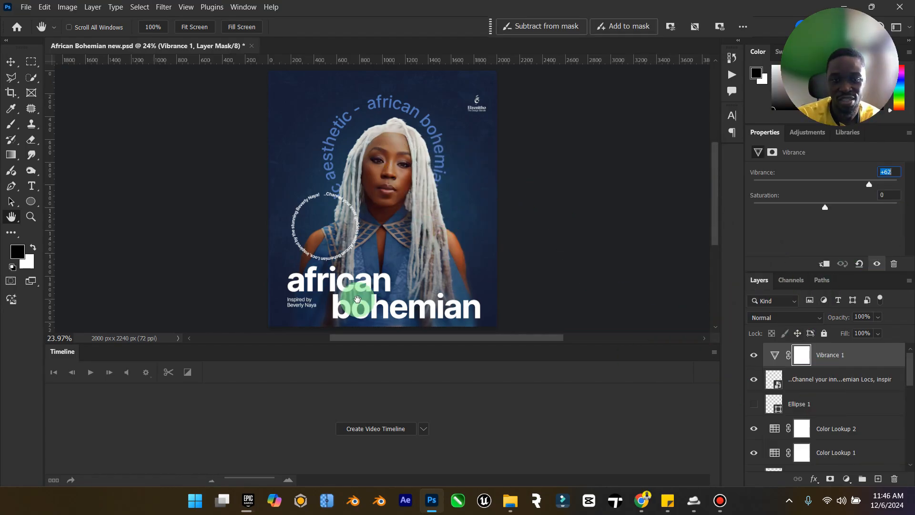
- Create a video timeline for the poster document
{"action": "left_click", "coordinate": [243, 7]}
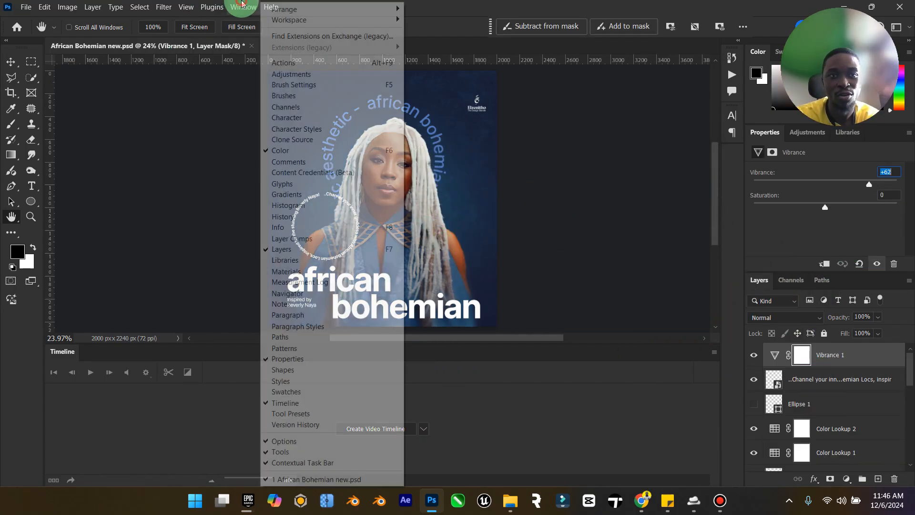
{"action": "left_click", "coordinate": [473, 417]}
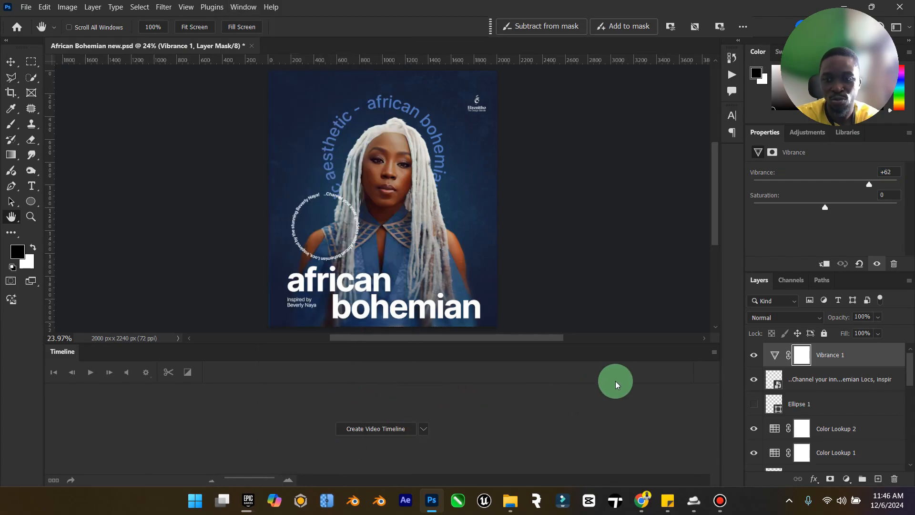
{"action": "left_click", "coordinate": [377, 430]}
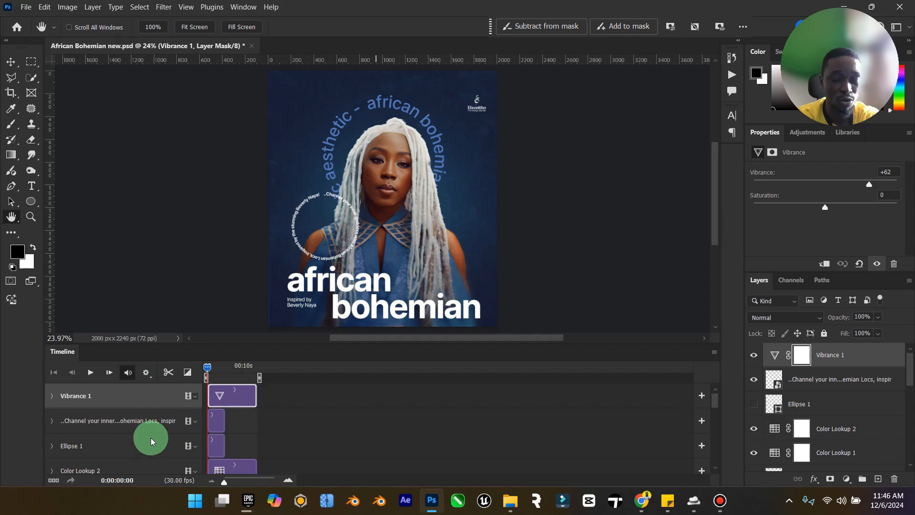
- Set the end of the timeline's work area to 05:00f, matching the end of the Ellipse 1 clip
{"action": "mouse_move", "coordinate": [250, 478]}
{"action": "left_mouse_down"}
{"action": "mouse_move", "coordinate": [225, 480]}
{"action": "mouse_move", "coordinate": [235, 485]}
{"action": "left_mouse_up"}
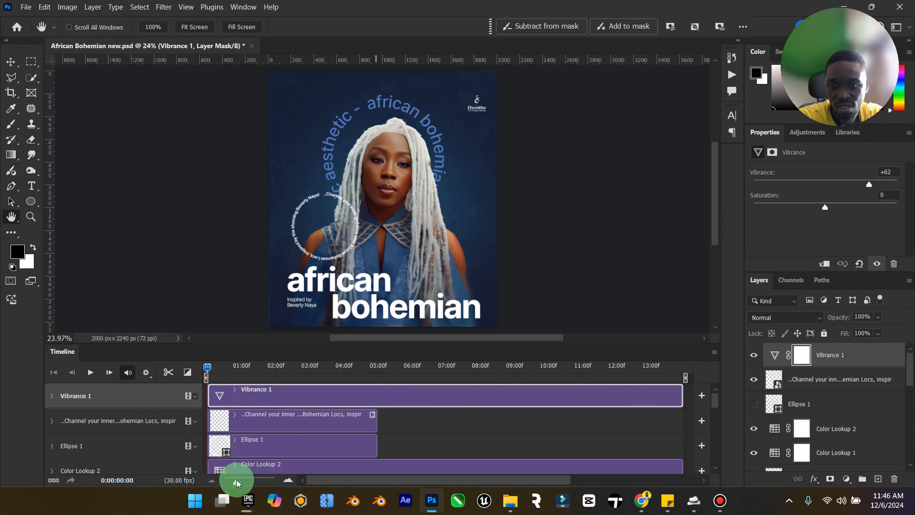
{"action": "scroll", "coordinate": [293, 453], "scroll_direction": "down", "scroll_amount": 3}
{"action": "scroll", "coordinate": [296, 451], "scroll_direction": "down", "scroll_amount": 1}
{"action": "scroll", "coordinate": [303, 446], "scroll_direction": "up", "scroll_amount": 2}
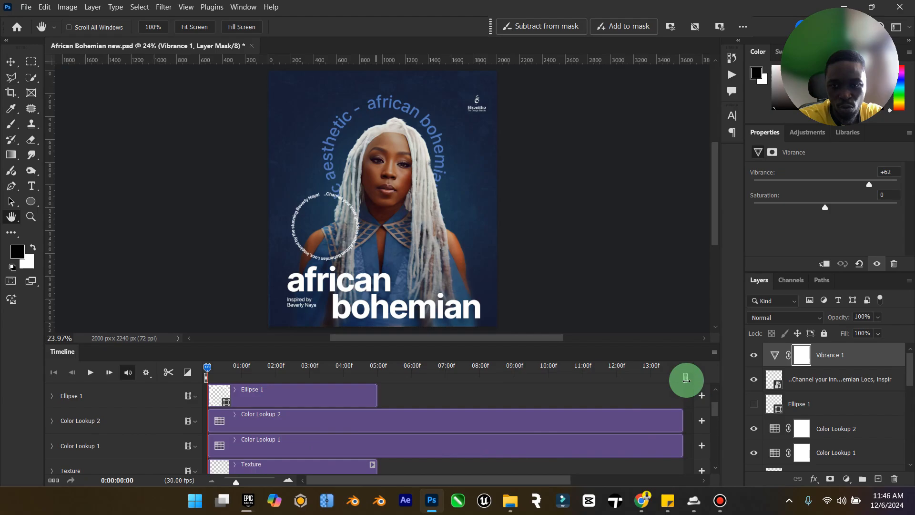
{"action": "left_click_drag", "start_coordinate": [688, 377], "coordinate": [380, 379]}
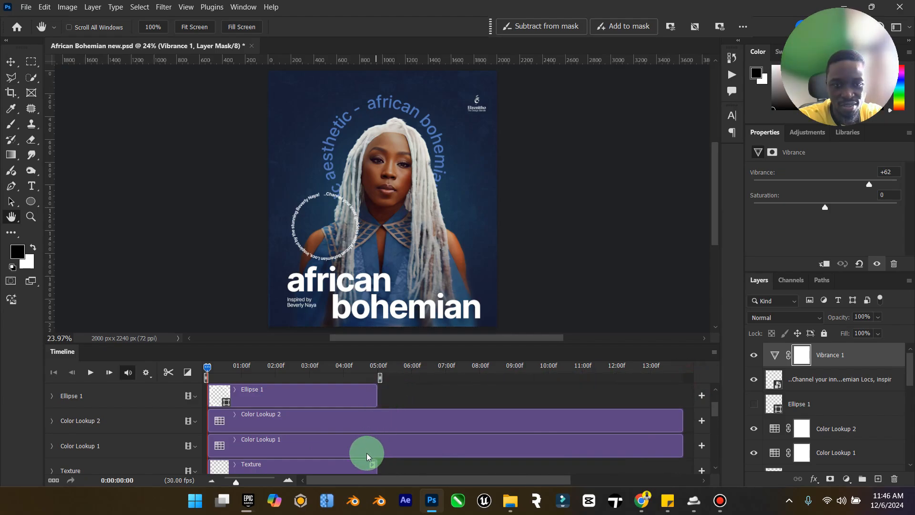
{"action": "left_click_drag", "start_coordinate": [236, 483], "coordinate": [242, 485]}
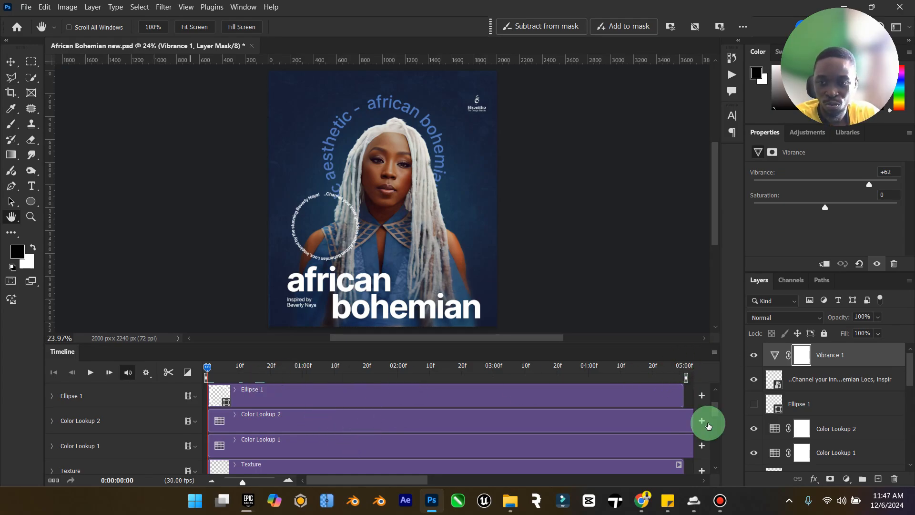
{"action": "scroll", "coordinate": [109, 423], "scroll_direction": "up", "scroll_amount": 1}
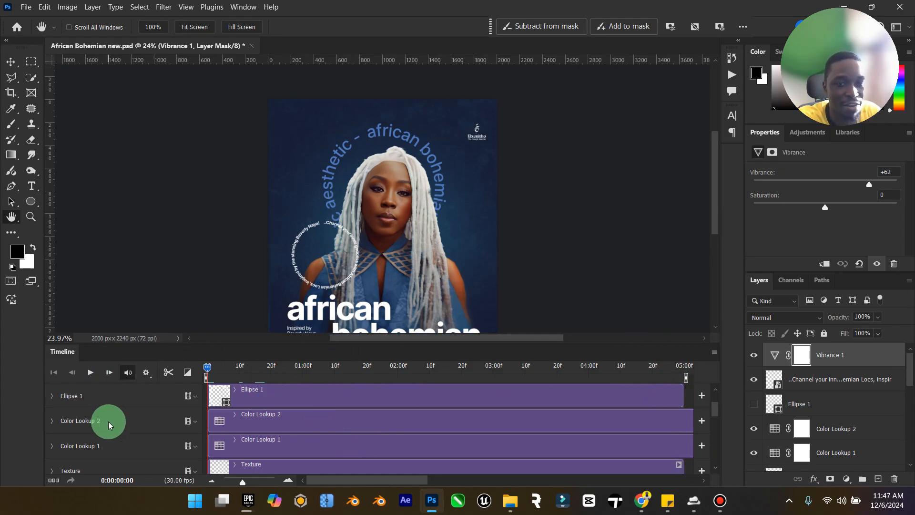
{"action": "scroll", "coordinate": [109, 424], "scroll_direction": "down", "scroll_amount": 1}
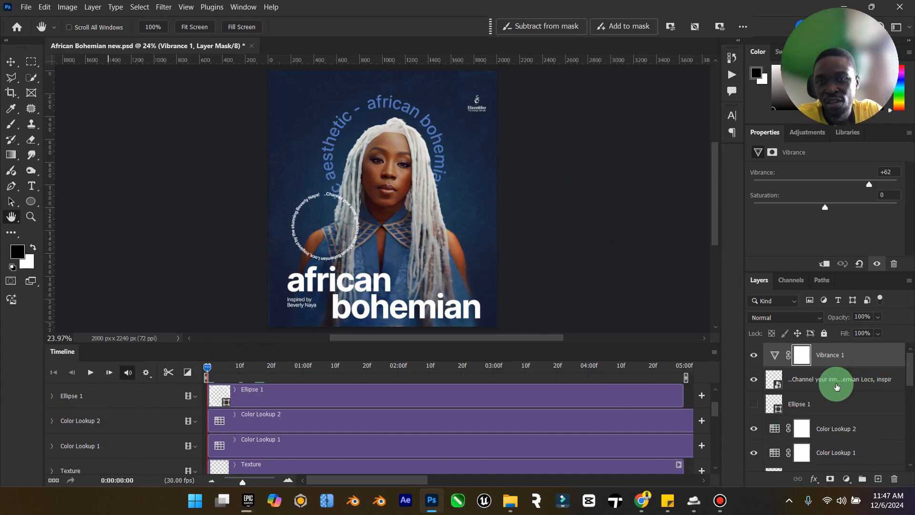
- Select the circular "african bohemian locs-, eclectic aesthetic -" smart object and toggle its visibility to identify it on the poster
{"action": "scroll", "coordinate": [836, 387], "scroll_direction": "down", "scroll_amount": 3}
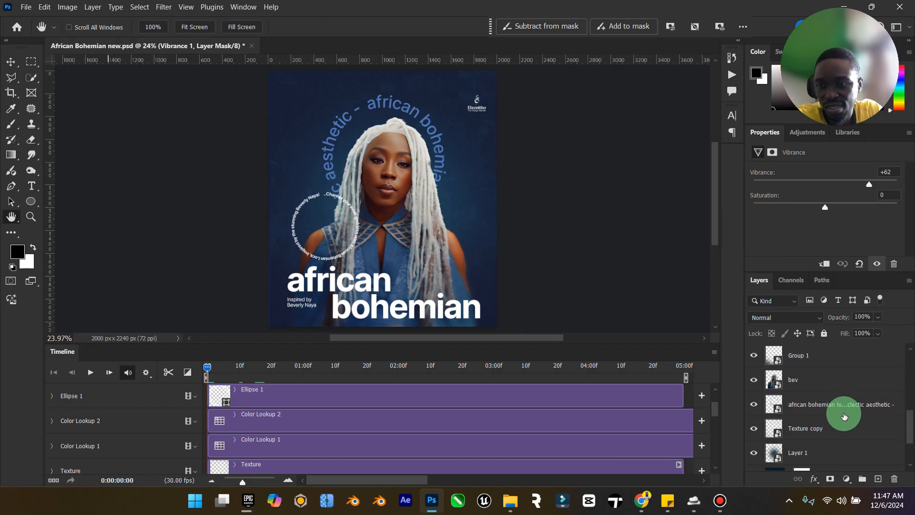
{"action": "left_click", "coordinate": [830, 405]}
{"action": "left_click", "coordinate": [760, 408]}
{"action": "left_click", "coordinate": [760, 409]}
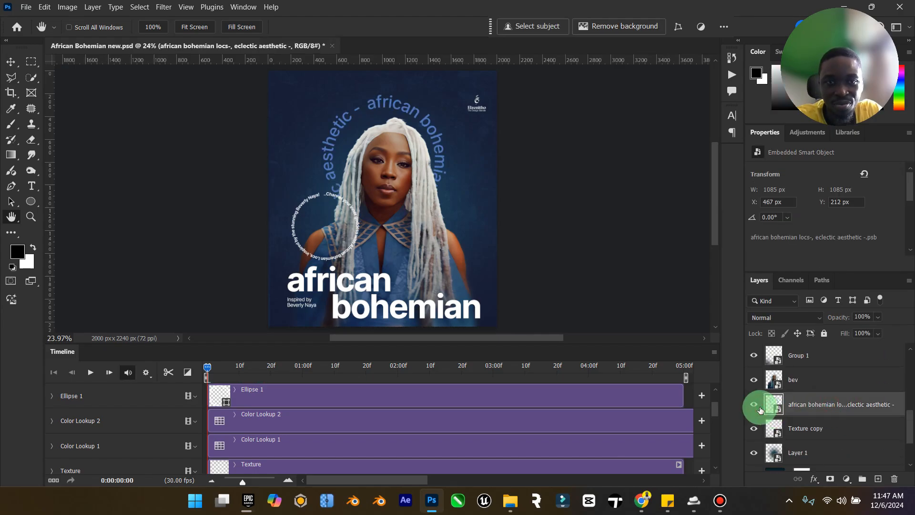
{"action": "left_click", "coordinate": [760, 409]}
{"action": "left_click", "coordinate": [758, 406]}
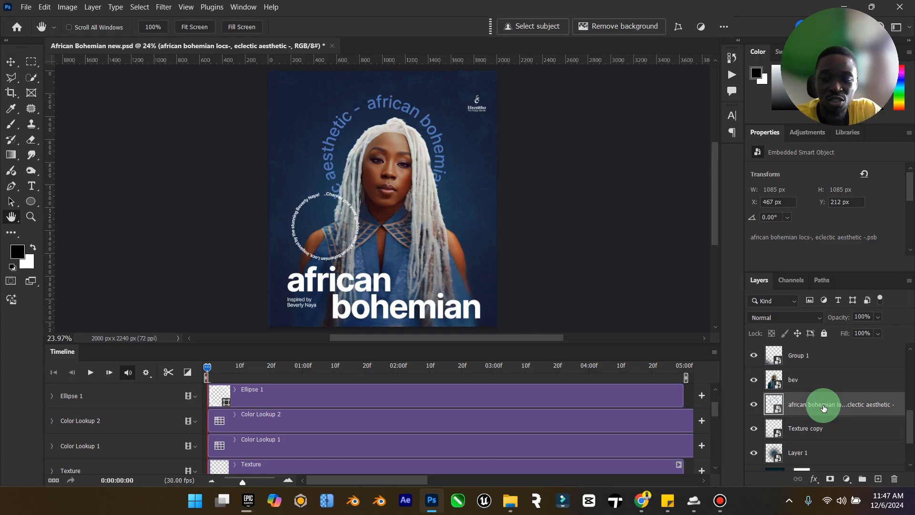
- Show the animation properties of the "african bohemian locs-, eclectic aesthetic -" clip in the timeline and keep its layer's blend mode at Normal
{"action": "left_click_drag", "start_coordinate": [715, 405], "coordinate": [719, 442]}
{"action": "left_click", "coordinate": [377, 416]}
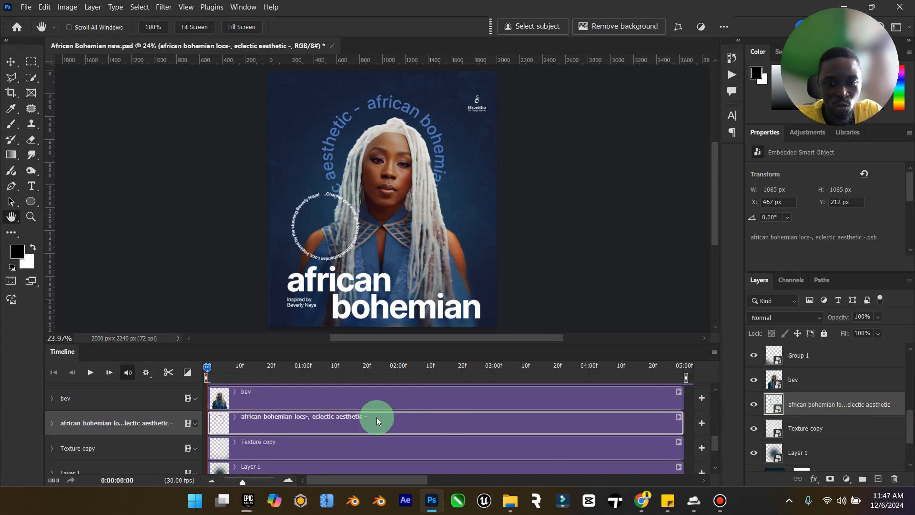
{"action": "left_click", "coordinate": [52, 423]}
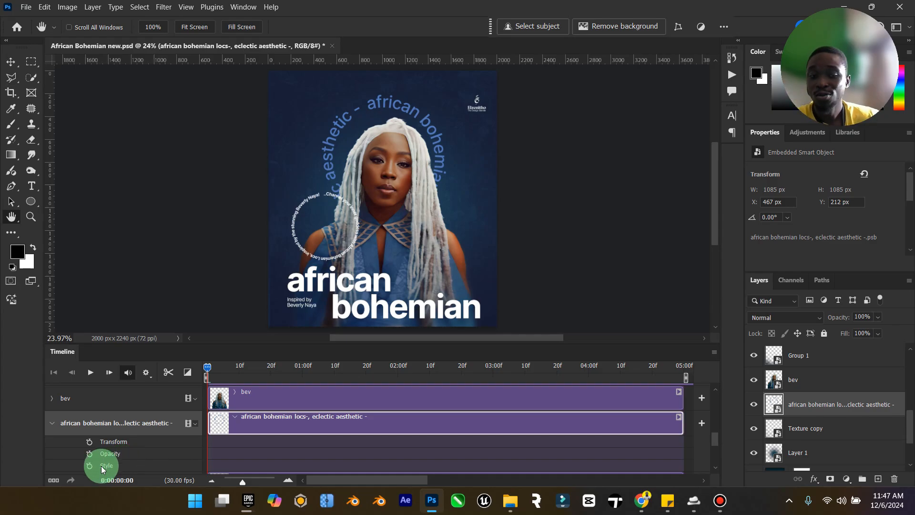
{"action": "left_click", "coordinate": [807, 317]}
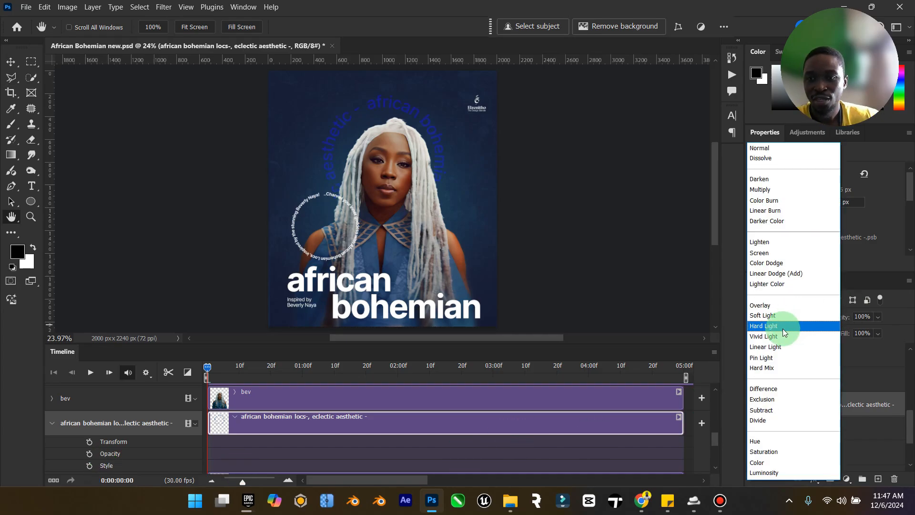
{"action": "left_click", "coordinate": [787, 149]}
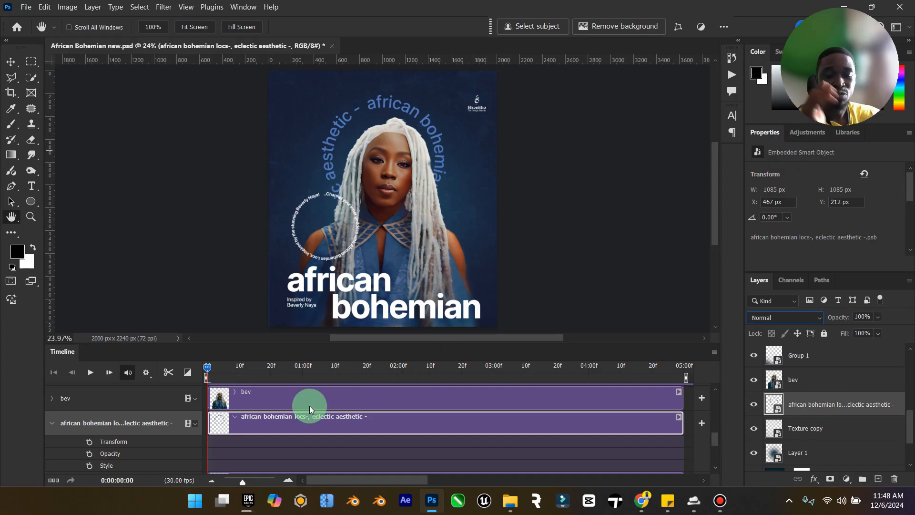
- Start Transform keyframing for the "african bohemian locs-" clip at 0:00:00:00 and rotate it to 180° at 0:00:02:20
{"action": "left_click", "coordinate": [89, 444]}
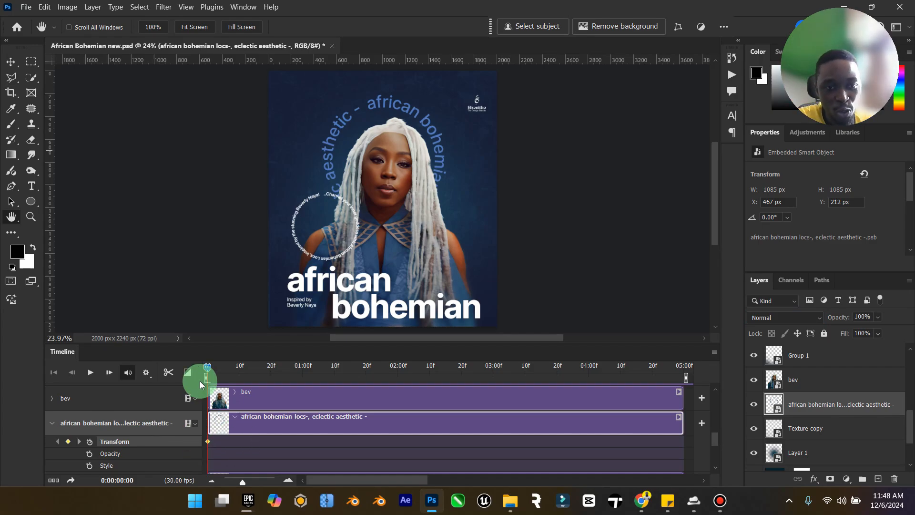
{"action": "left_click", "coordinate": [208, 370]}
{"action": "left_click_drag", "start_coordinate": [210, 367], "coordinate": [458, 368]}
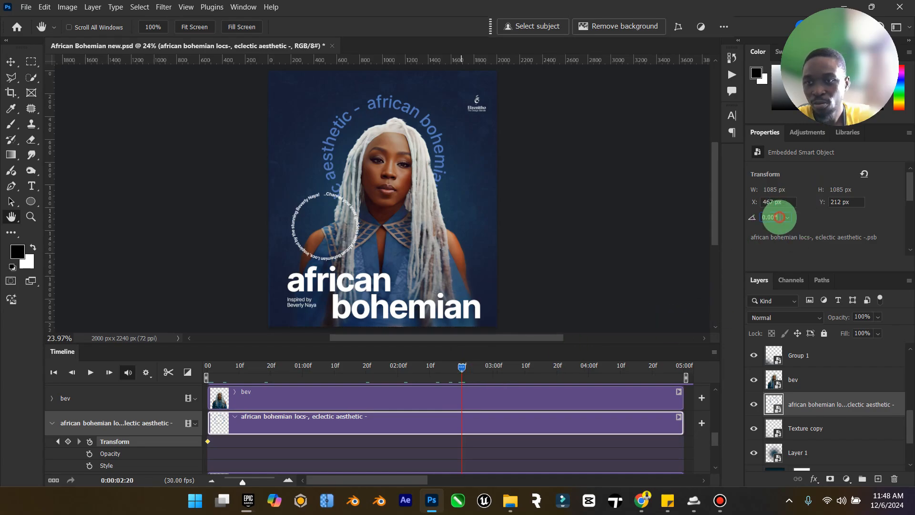
{"action": "left_click_drag", "start_coordinate": [779, 217], "coordinate": [758, 218]}
{"action": "type", "text": "180"}
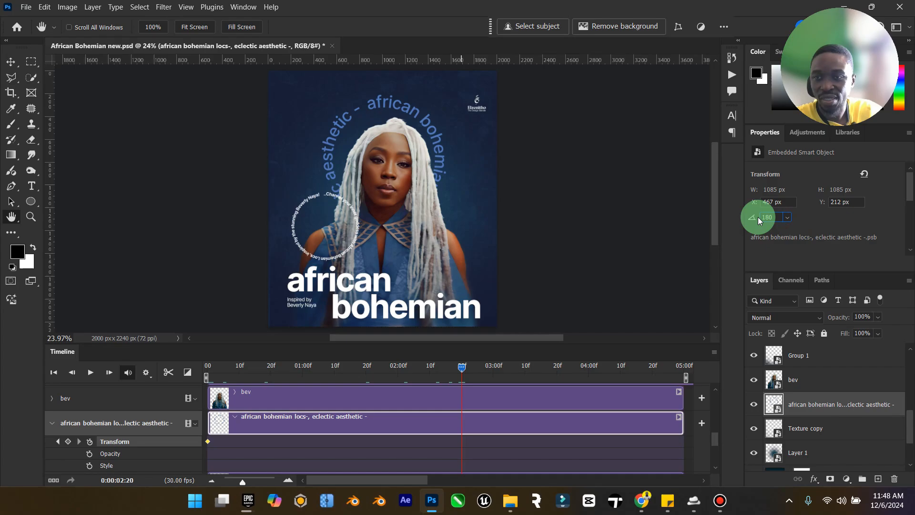
{"action": "key", "text": "Return"}
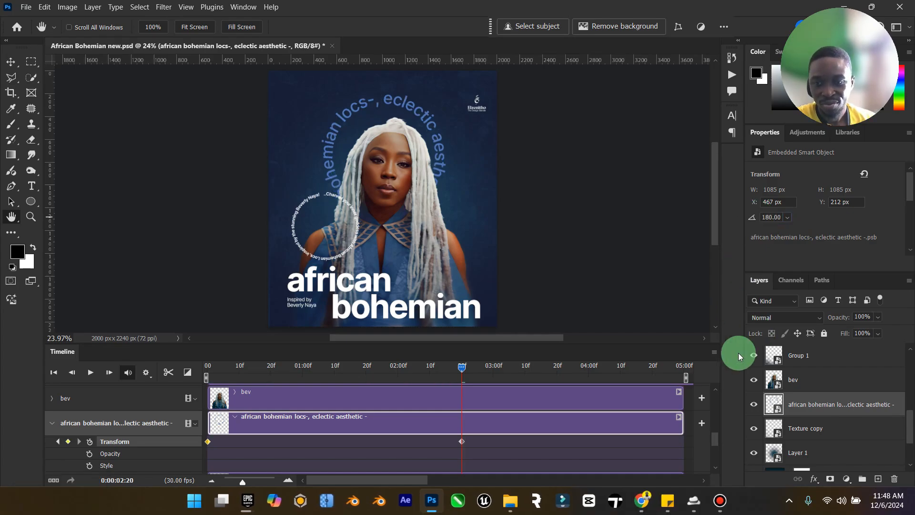
{"action": "left_click", "coordinate": [693, 499]}
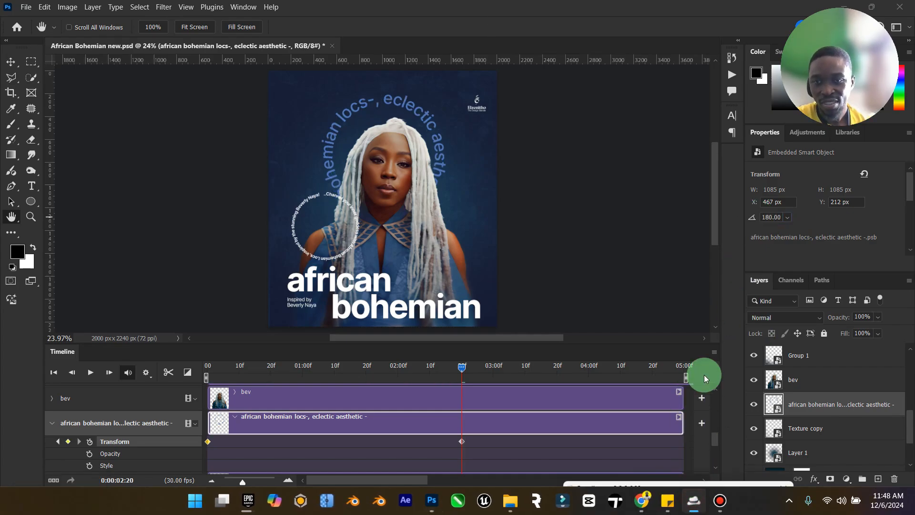
{"action": "left_click", "coordinate": [786, 486]}
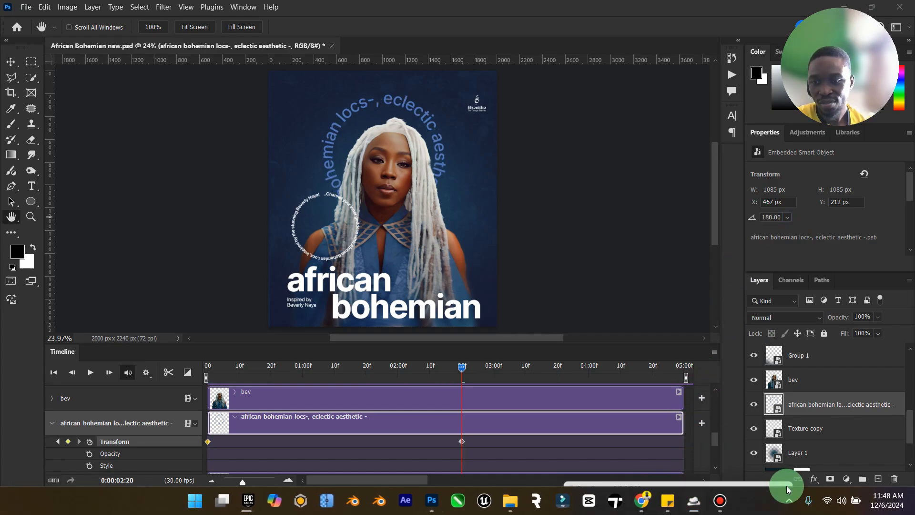
- Add a 0° rotation keyframe to the "african bohemian locs-" clip at 0:00:04:28 and shorten the work area to end there
{"action": "left_click", "coordinate": [462, 370]}
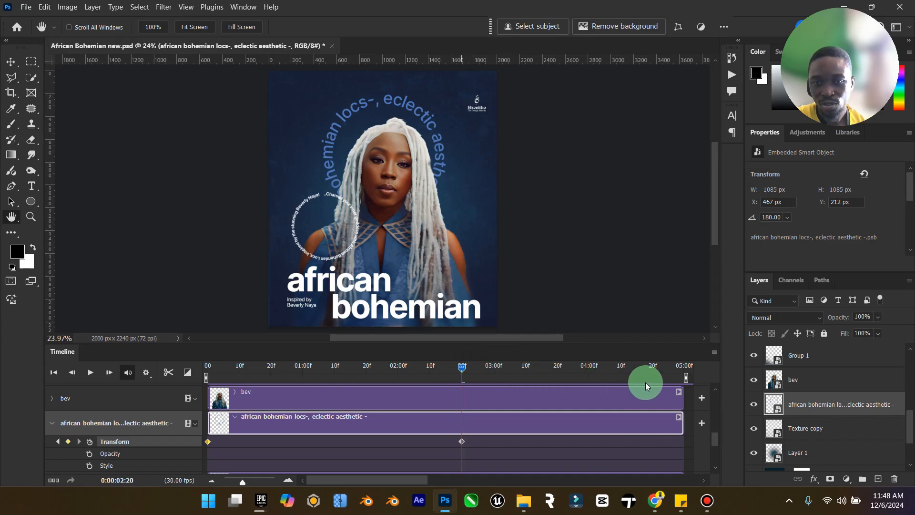
{"action": "left_click_drag", "start_coordinate": [462, 371], "coordinate": [678, 368]}
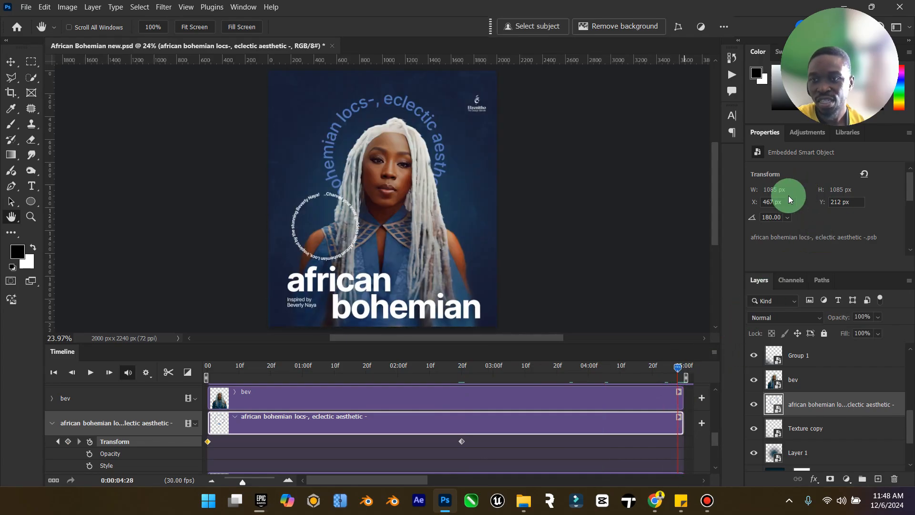
{"action": "left_click", "coordinate": [777, 218]}
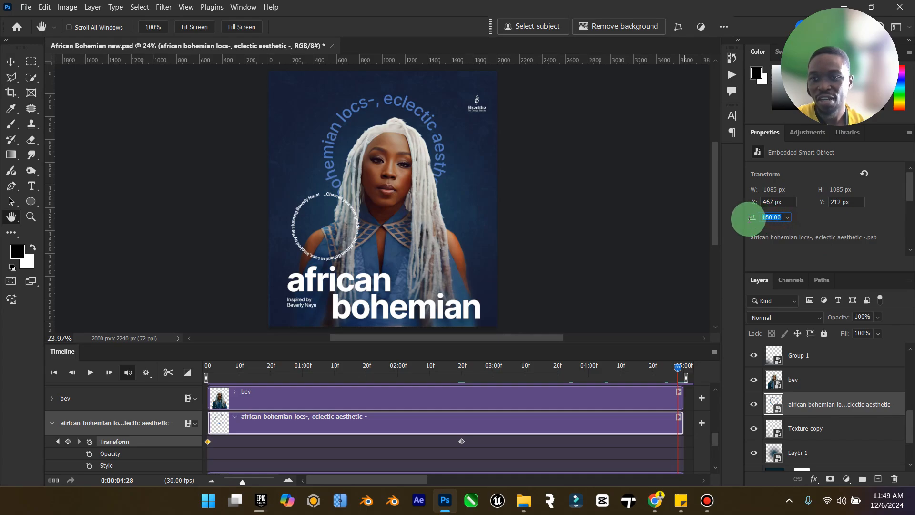
{"action": "type", "text": "0"}
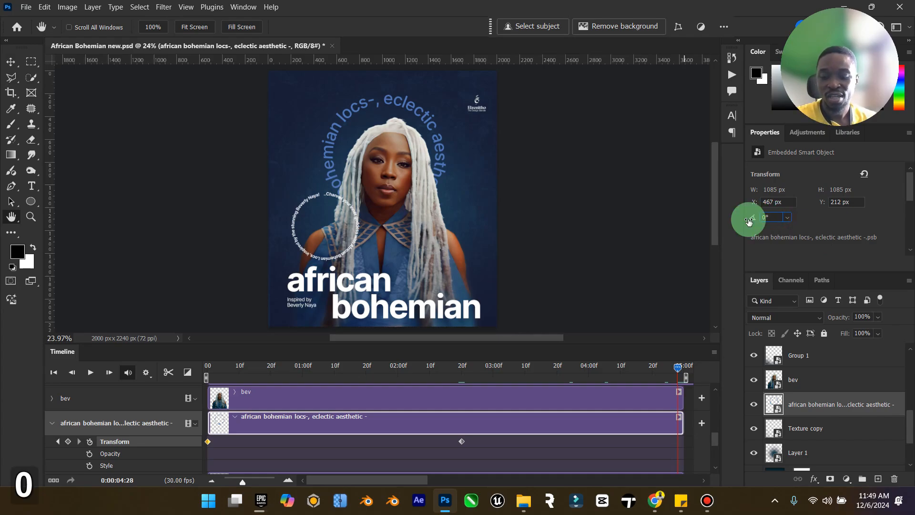
{"action": "key", "text": "Return"}
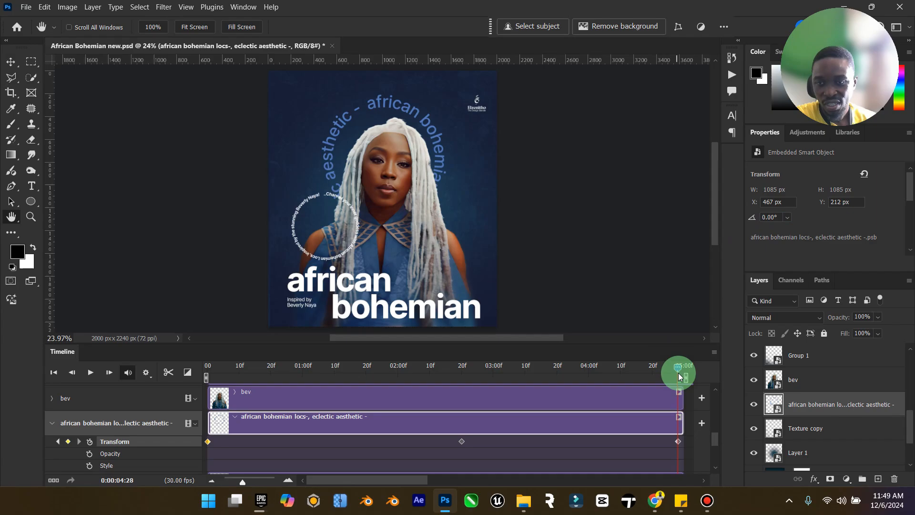
{"action": "left_click_drag", "start_coordinate": [687, 377], "coordinate": [685, 377]}
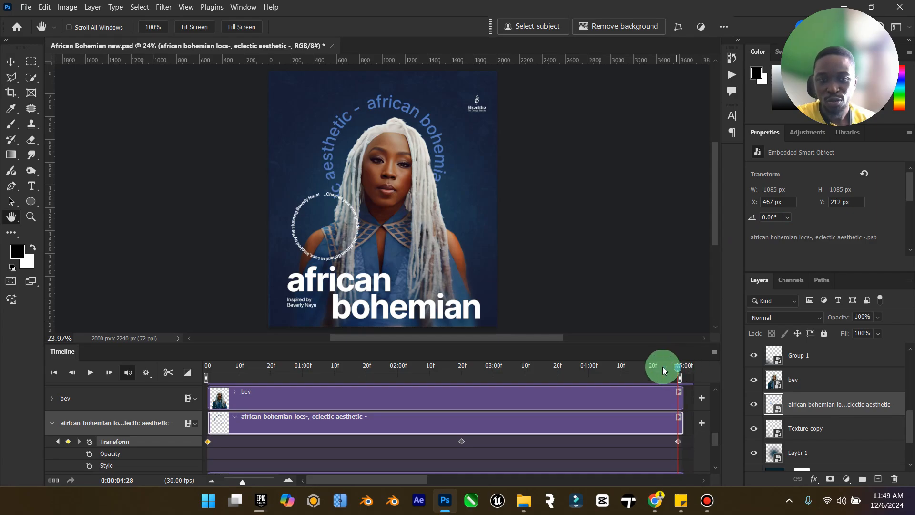
- Preview the rotation of the large circular text from the first frame, then return the playhead to the start
{"action": "left_click", "coordinate": [60, 373]}
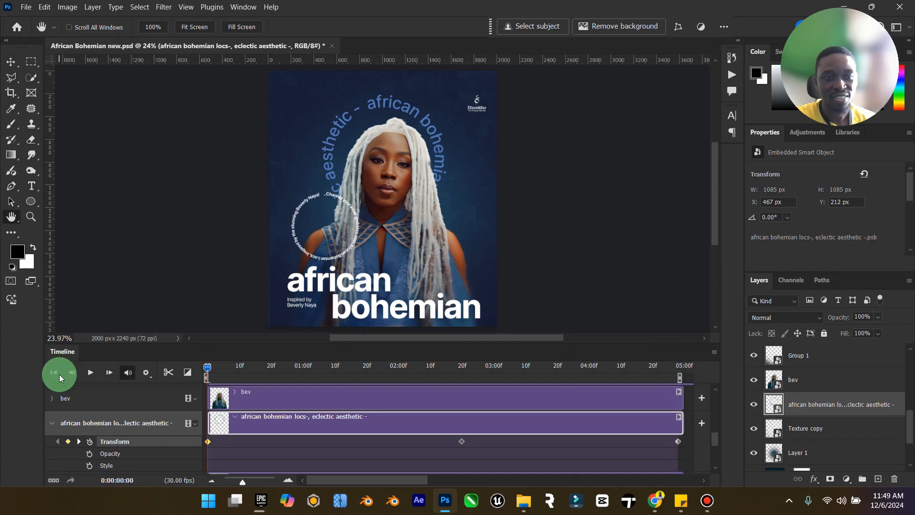
{"action": "left_click", "coordinate": [91, 373]}
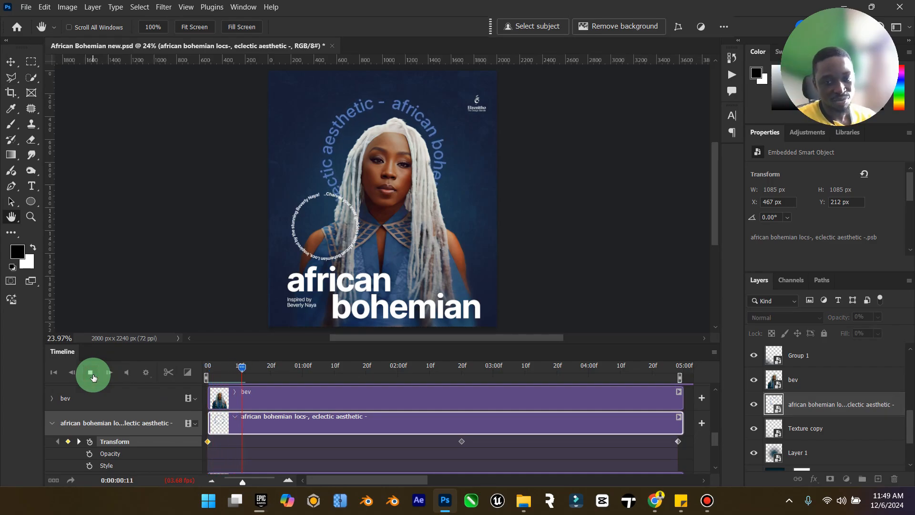
{"action": "left_click", "coordinate": [91, 374]}
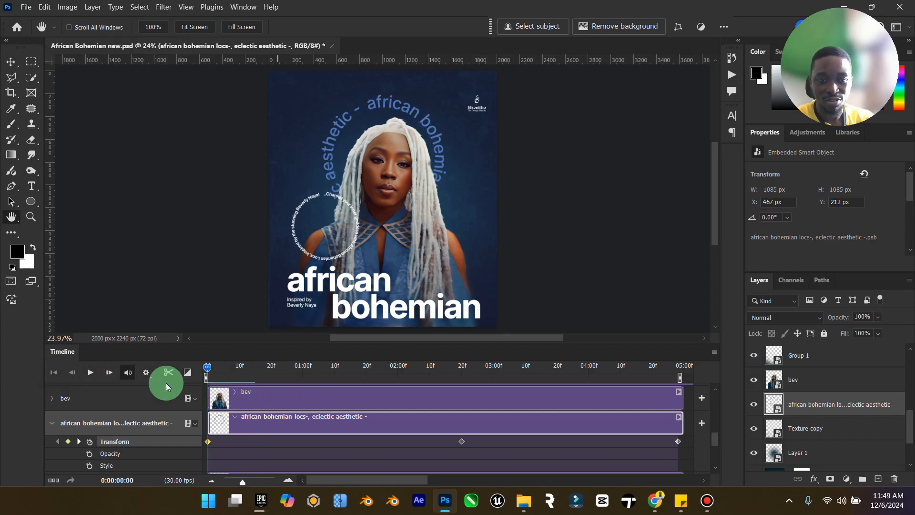
{"action": "left_click", "coordinate": [93, 375]}
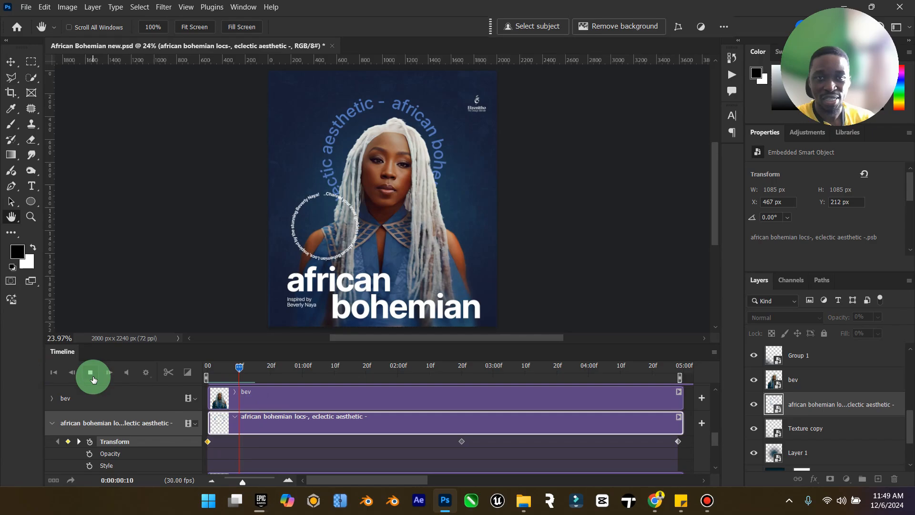
{"action": "left_click", "coordinate": [93, 377]}
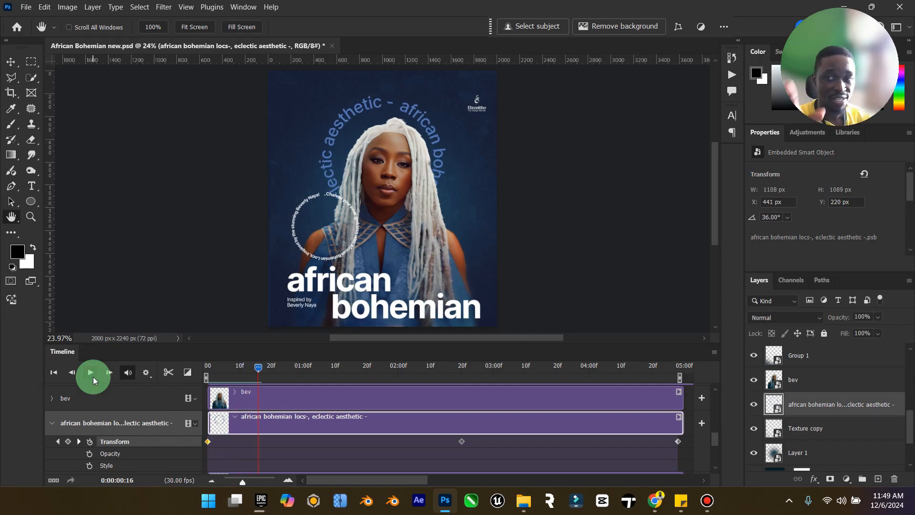
{"action": "left_click", "coordinate": [57, 375]}
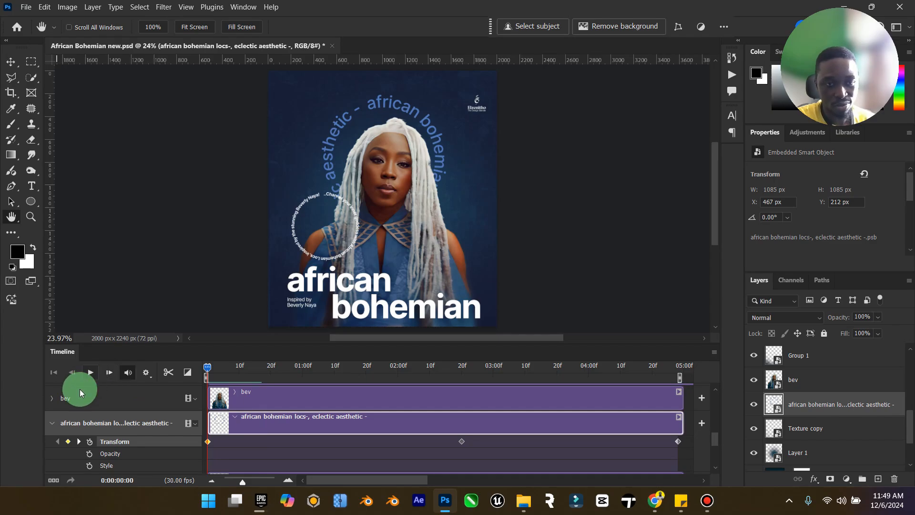
- Collapse the "african bohemian locs-" clip and show the animation properties of the "..Channel your inner goddess with African Bohemian Locs, inspir" smart object
{"action": "left_click", "coordinate": [52, 428]}
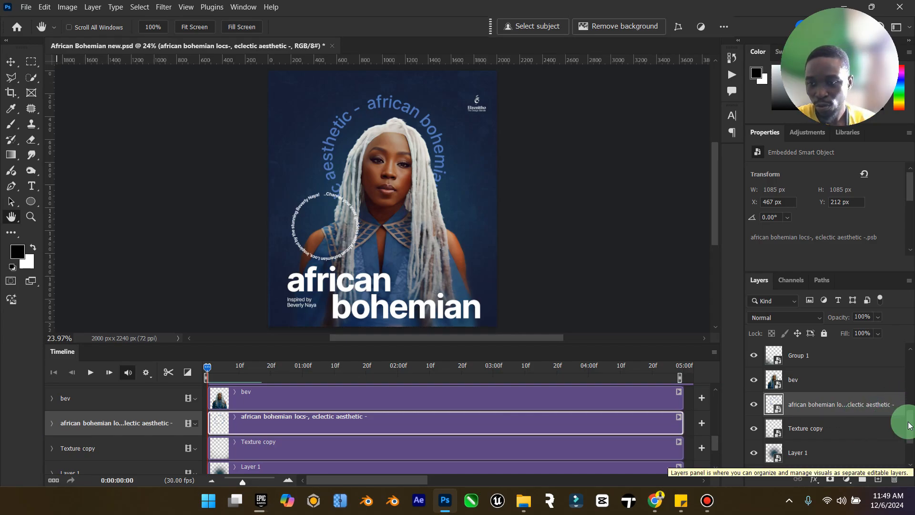
{"action": "scroll", "coordinate": [906, 407], "scroll_direction": "up", "scroll_amount": 4}
{"action": "left_click", "coordinate": [854, 396]}
{"action": "scroll", "coordinate": [855, 400], "scroll_direction": "up", "scroll_amount": 2}
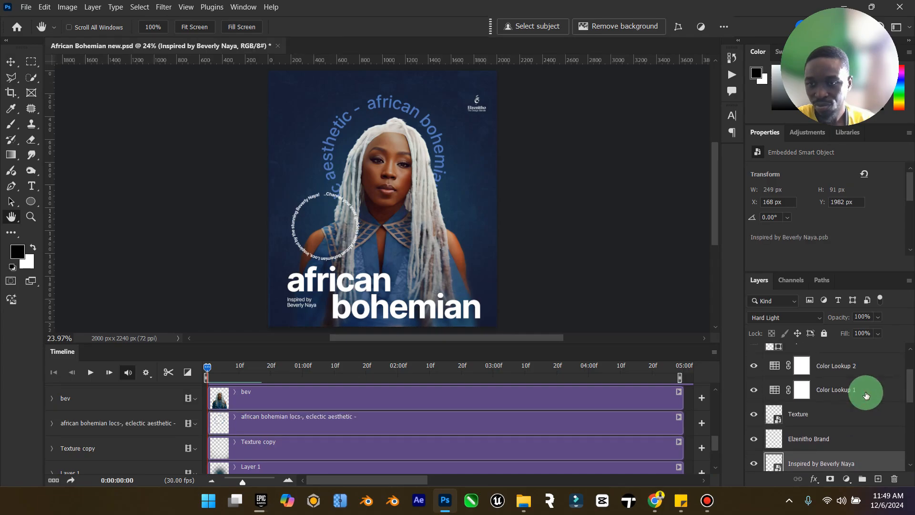
{"action": "scroll", "coordinate": [860, 400], "scroll_direction": "up", "scroll_amount": 2}
{"action": "left_click", "coordinate": [839, 370]}
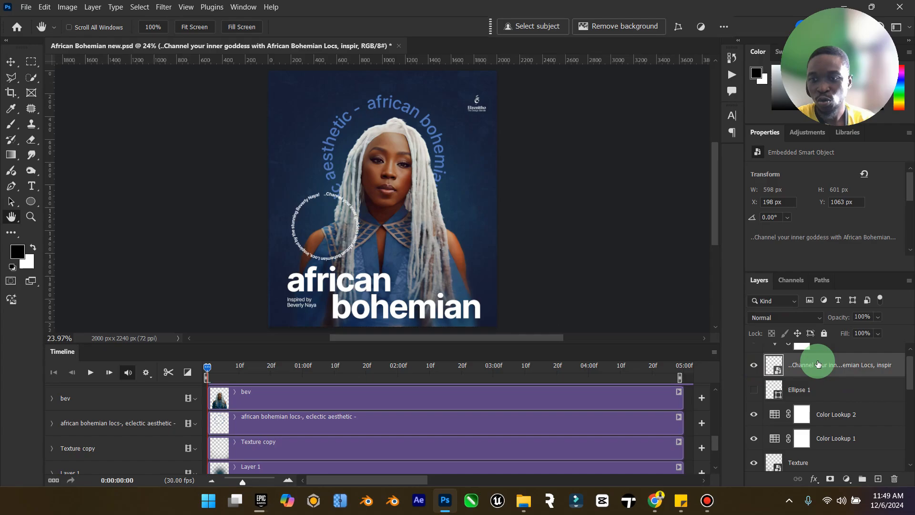
{"action": "left_click_drag", "start_coordinate": [714, 442], "coordinate": [718, 401]}
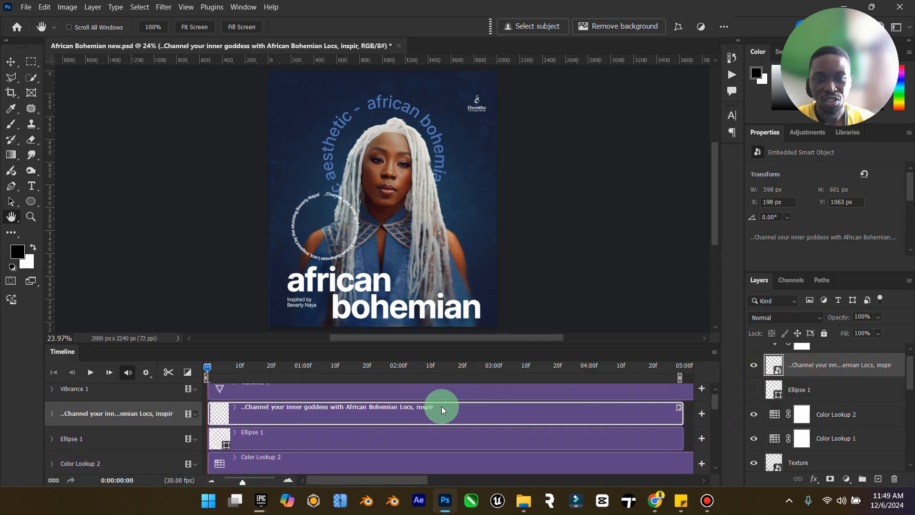
{"action": "left_click", "coordinate": [51, 413]}
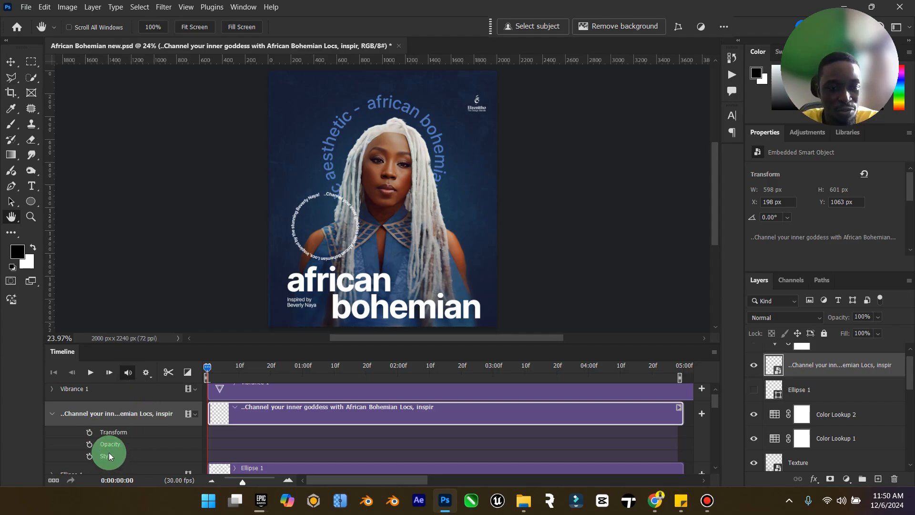
- Start Transform keyframing for the "..Channel your inner goddess" clip at 0:00:00:00 and rotate it to 180° at 0:00:02:20
{"action": "left_click", "coordinate": [90, 432]}
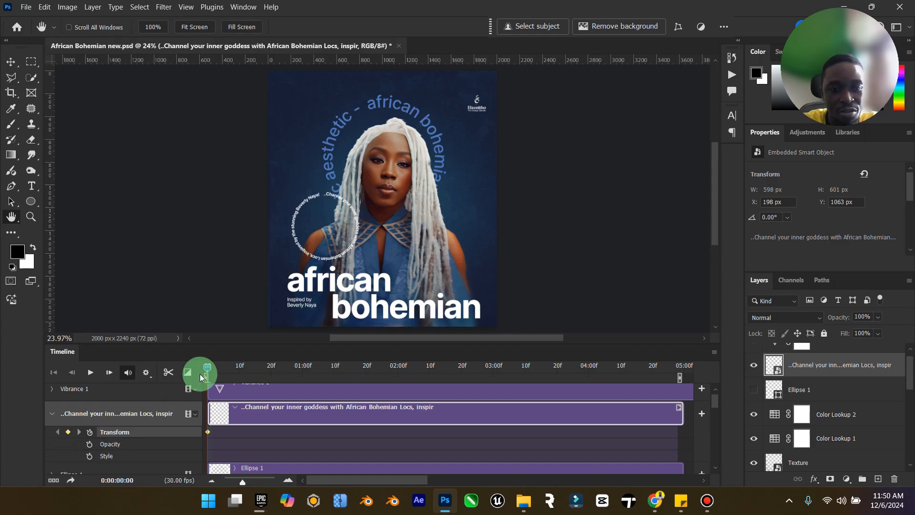
{"action": "left_click_drag", "start_coordinate": [208, 372], "coordinate": [463, 373]}
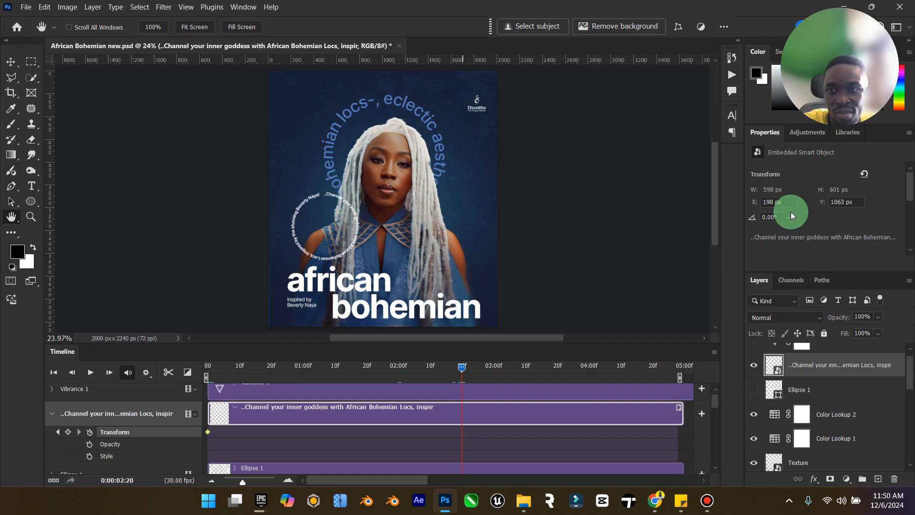
{"action": "left_click", "coordinate": [776, 217]}
{"action": "type", "text": "180"}
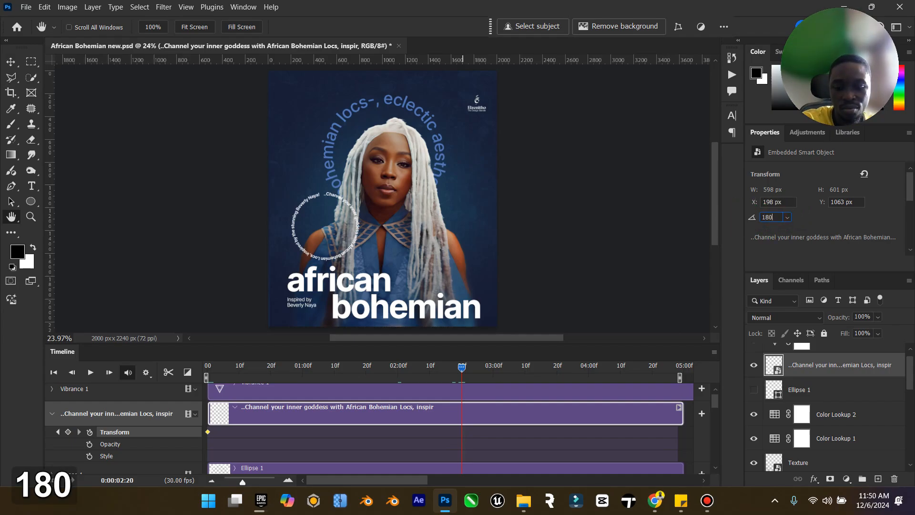
{"action": "key", "text": "Return"}
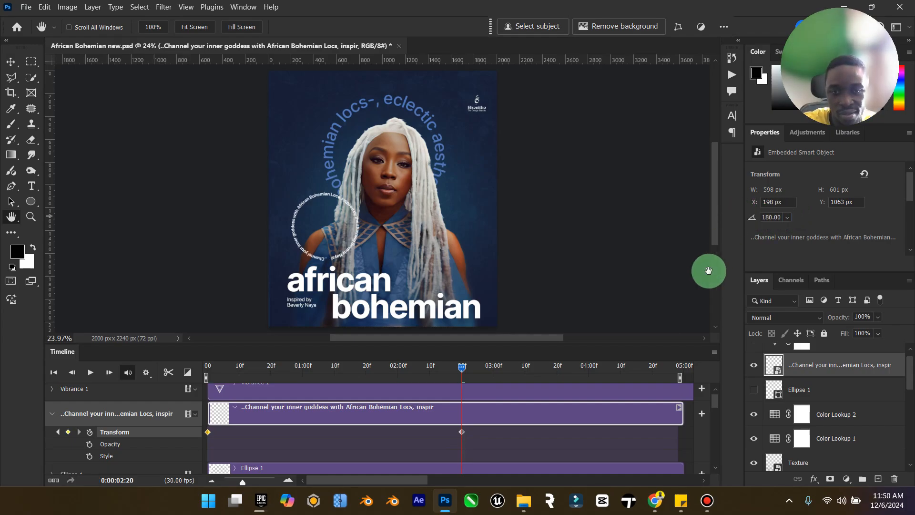
- Add a 0° rotation keyframe to the "..Channel your inner goddess" clip at 0:00:04:28
{"action": "left_click", "coordinate": [624, 374]}
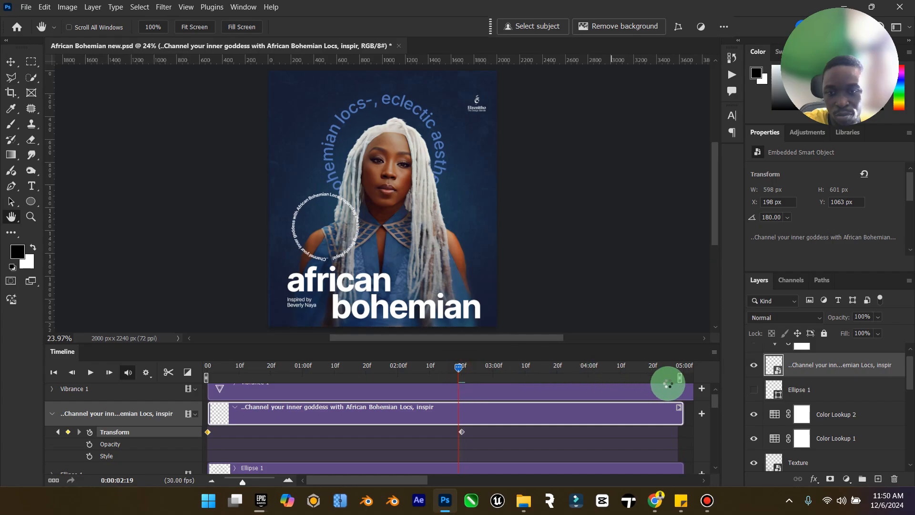
{"action": "left_click_drag", "start_coordinate": [672, 384], "coordinate": [678, 381]}
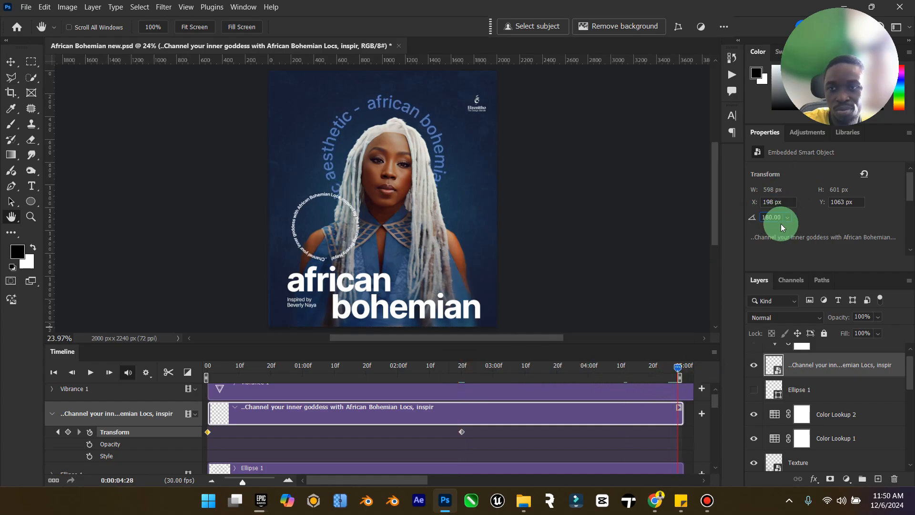
{"action": "left_click", "coordinate": [749, 219]}
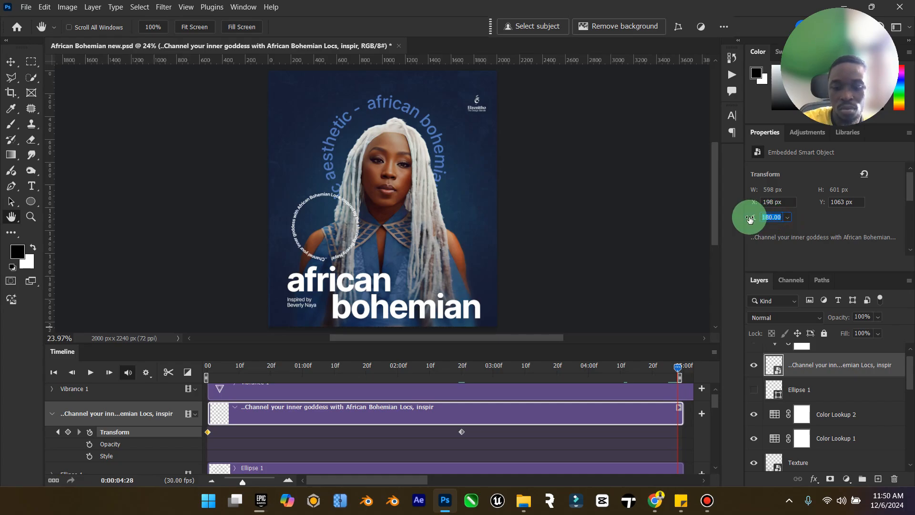
{"action": "type", "text": "0"}
{"action": "key", "text": "Return"}
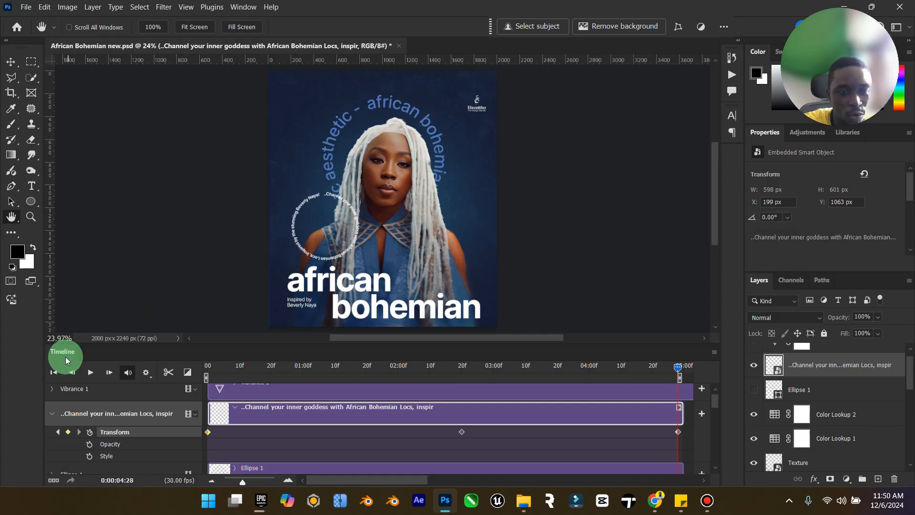
- Preview the rotation of the small "..Channel your inner goddess" circular text from the first frame, then return the playhead to the start
{"action": "left_click", "coordinate": [54, 373]}
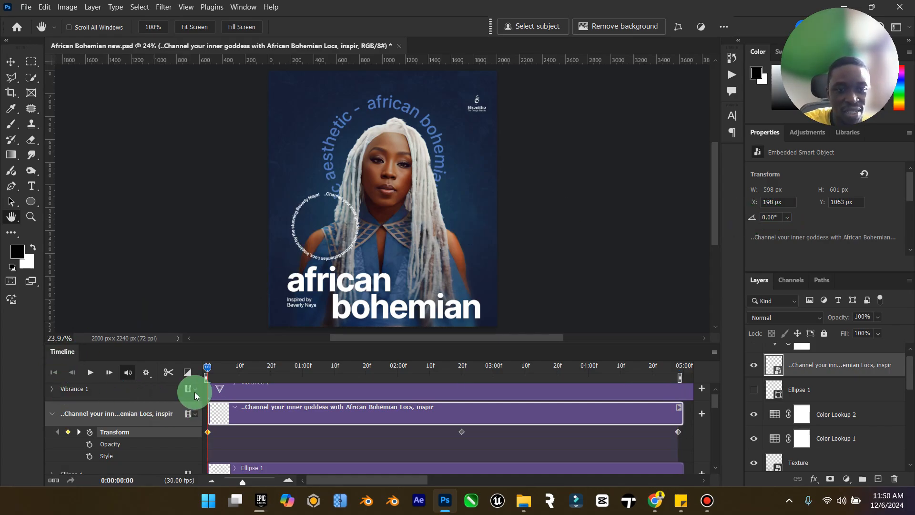
{"action": "left_click", "coordinate": [91, 374]}
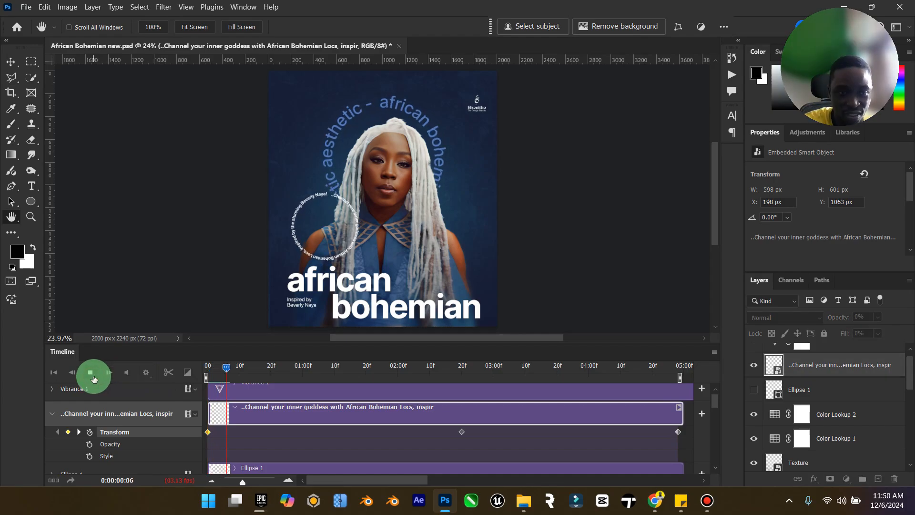
{"action": "left_click", "coordinate": [91, 374]}
{"action": "left_click", "coordinate": [52, 373]}
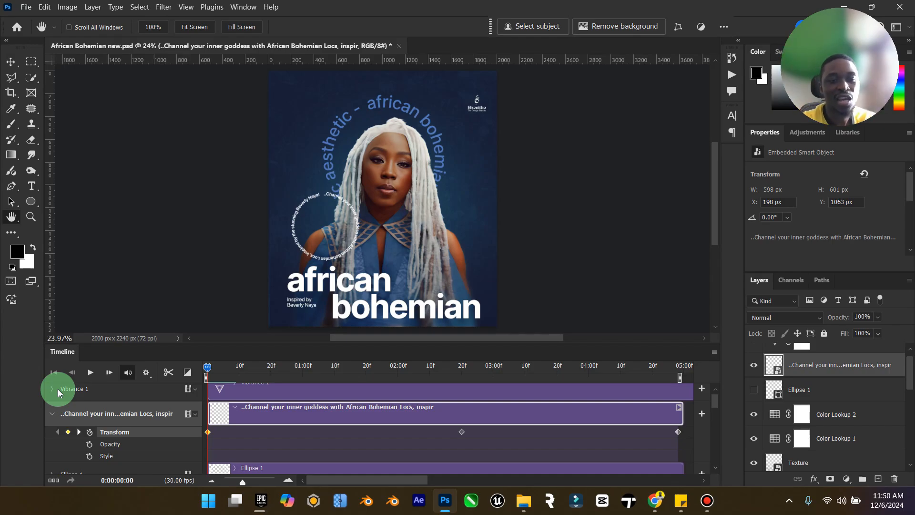
- Start Opacity keyframing for the "..Channel your inner goddess" clip at 0:00:00:00 and set its opacity to 50% at 0:00:02:20
{"action": "left_click", "coordinate": [90, 444]}
{"action": "left_click_drag", "start_coordinate": [208, 372], "coordinate": [462, 378]}
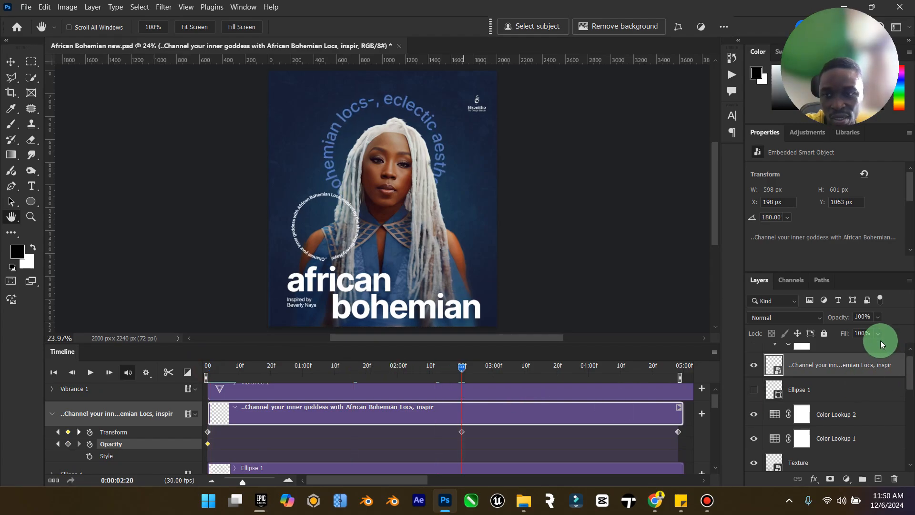
{"action": "left_click", "coordinate": [846, 319]}
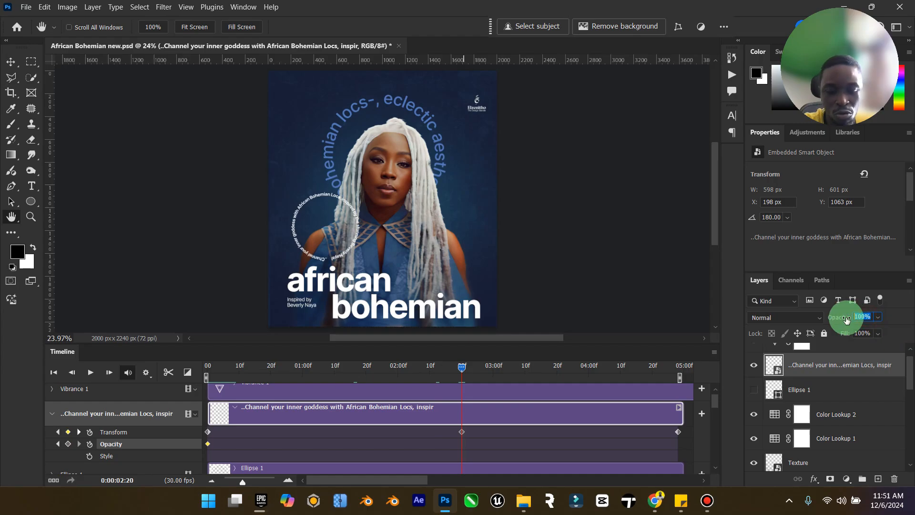
{"action": "type", "text": "50"}
{"action": "key", "text": "Return"}
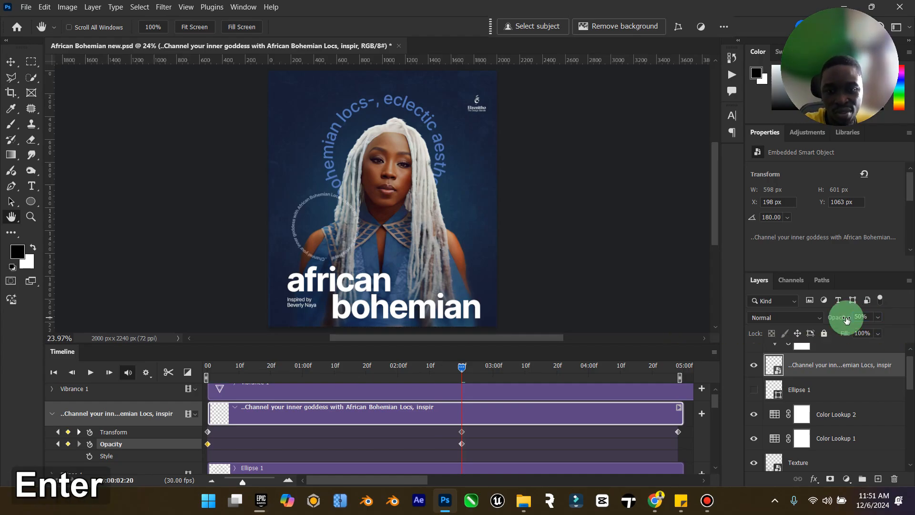
- Add a 100% opacity keyframe to the "..Channel your inner goddess" clip at 0:00:04:28
{"action": "left_click_drag", "start_coordinate": [464, 365], "coordinate": [679, 377]}
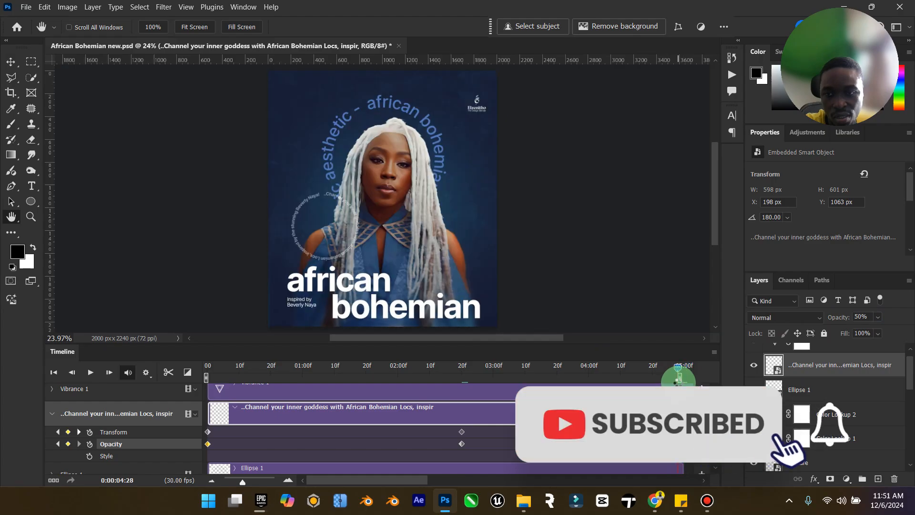
{"action": "left_click", "coordinate": [864, 317]}
{"action": "type", "text": "100"}
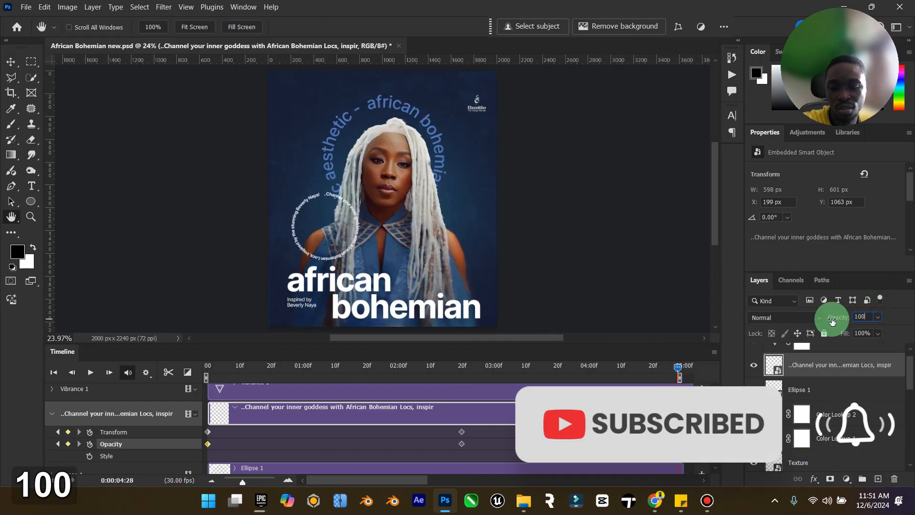
{"action": "key", "text": "Return"}
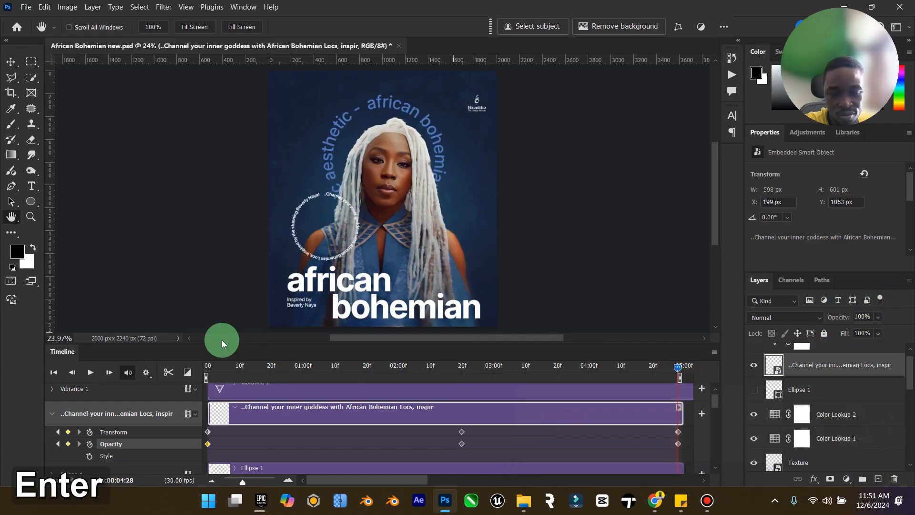
- Play the animation from the first frame to check the small circular text's fade, then return the playhead to the start
{"action": "left_click", "coordinate": [54, 373]}
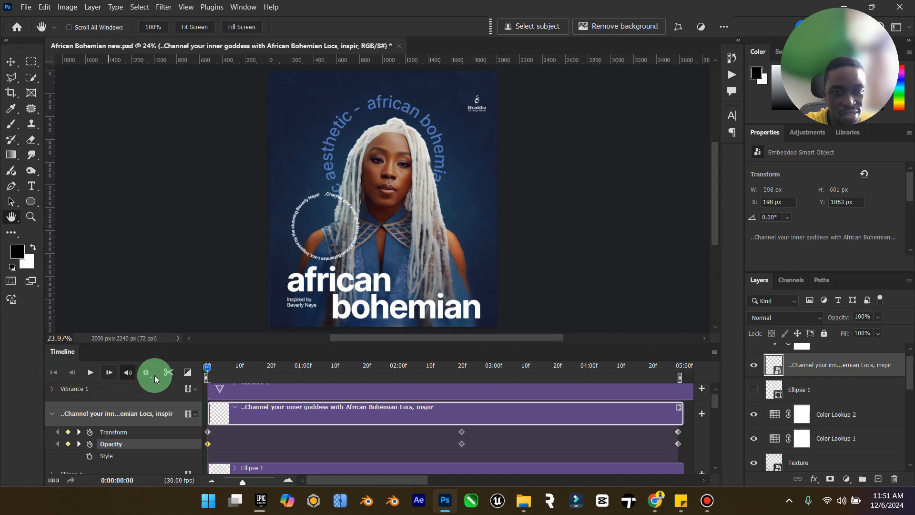
{"action": "left_click", "coordinate": [93, 378]}
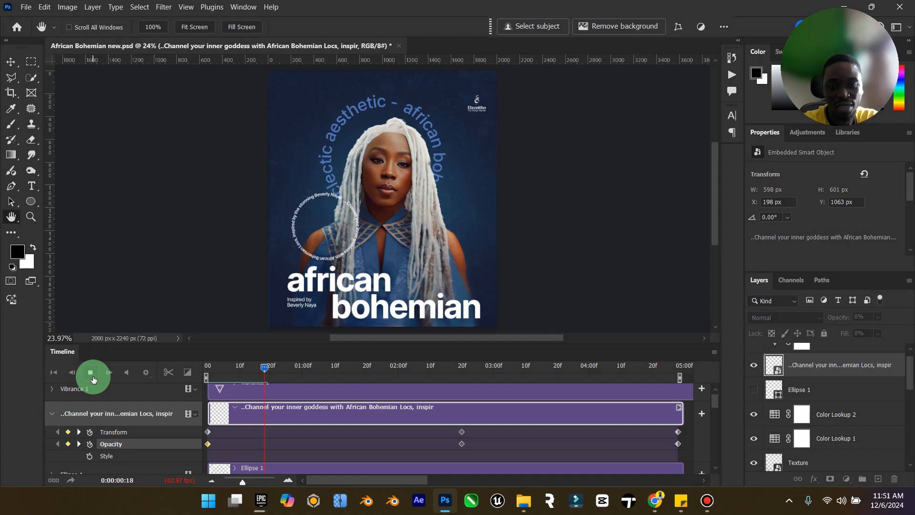
{"action": "left_click", "coordinate": [90, 372]}
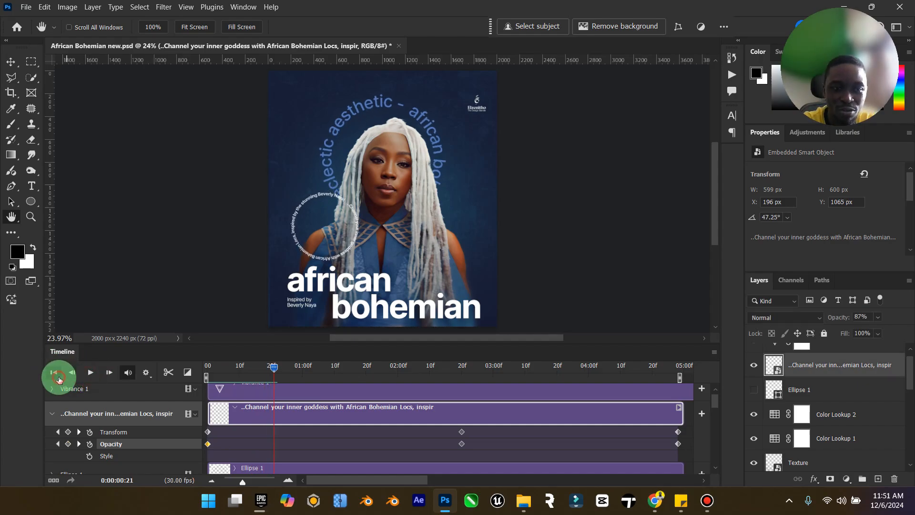
{"action": "left_click", "coordinate": [59, 379]}
- Add a 0% opacity keyframe to the "..Channel your inner goddess" clip at 0:00:00:22
{"action": "left_click", "coordinate": [148, 411]}
{"action": "left_click", "coordinate": [219, 444]}
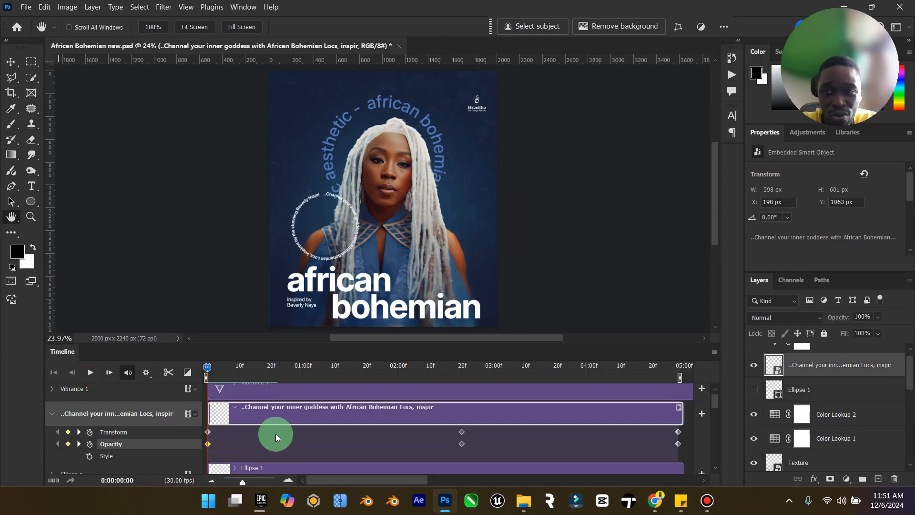
{"action": "left_click_drag", "start_coordinate": [207, 372], "coordinate": [278, 376]}
{"action": "left_click", "coordinate": [863, 317]}
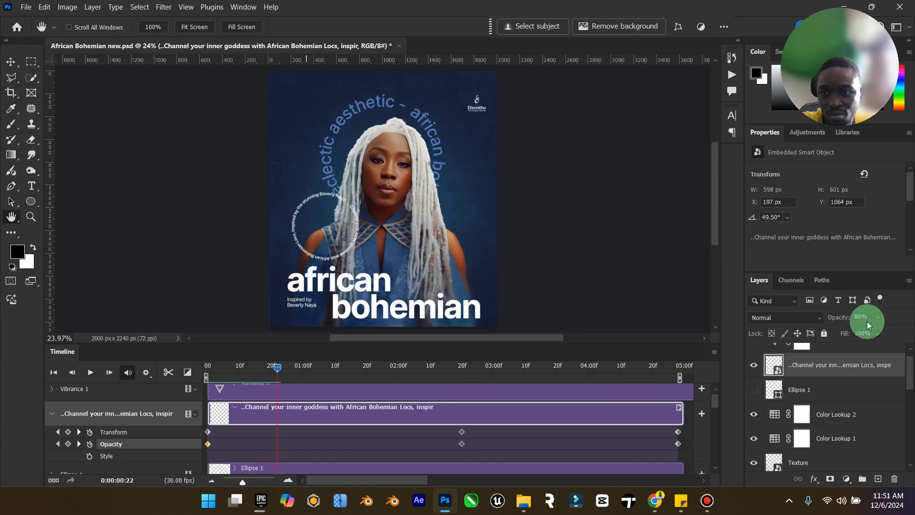
{"action": "type", "text": "00"}
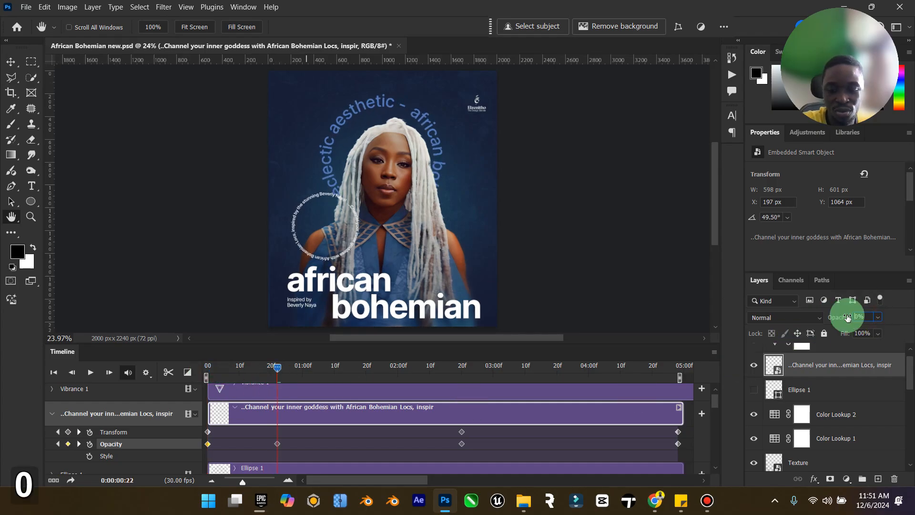
{"action": "key", "text": "Return"}
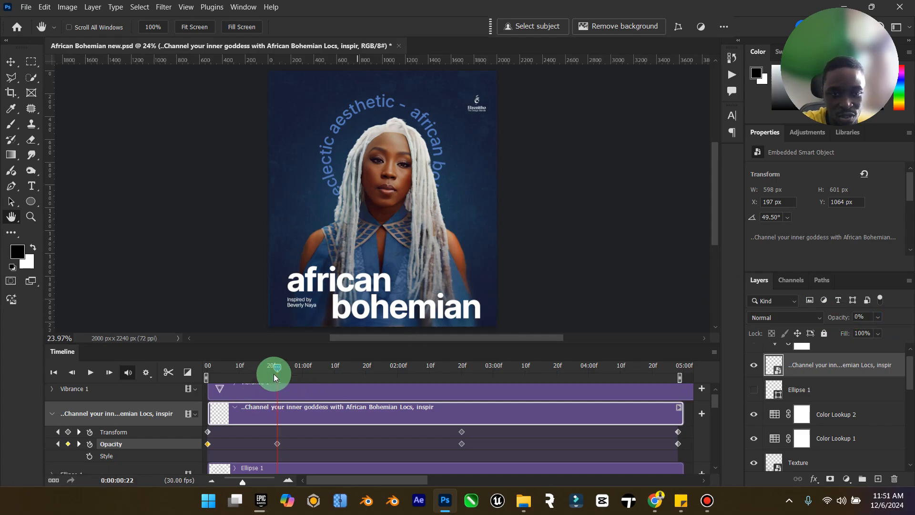
- Add a 100% opacity keyframe to the "..Channel your inner goddess" clip at 0:00:01:15
{"action": "left_click_drag", "start_coordinate": [275, 374], "coordinate": [351, 376]}
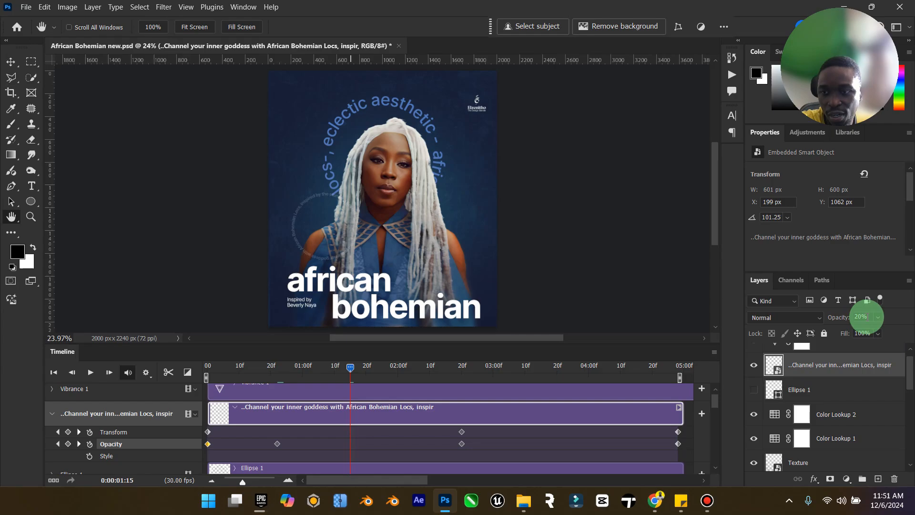
{"action": "left_click", "coordinate": [858, 316]}
{"action": "type", "text": "100"}
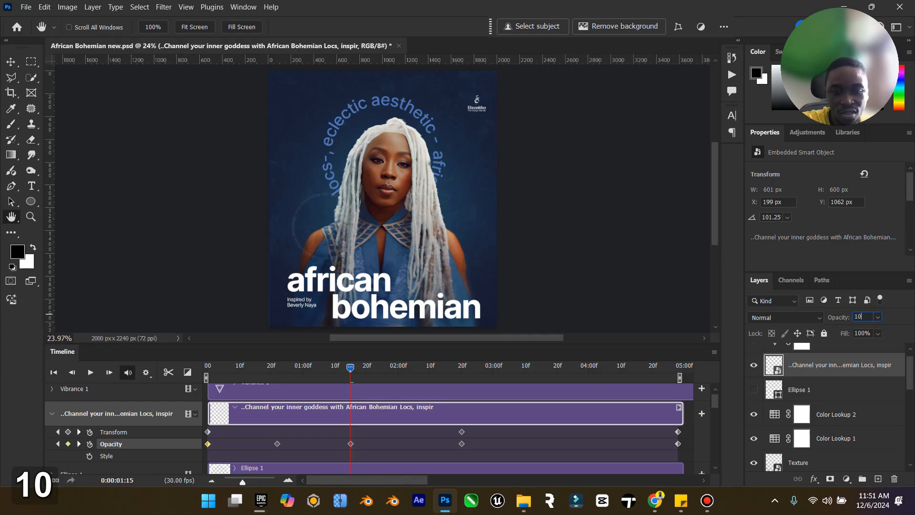
{"action": "key", "text": "Return"}
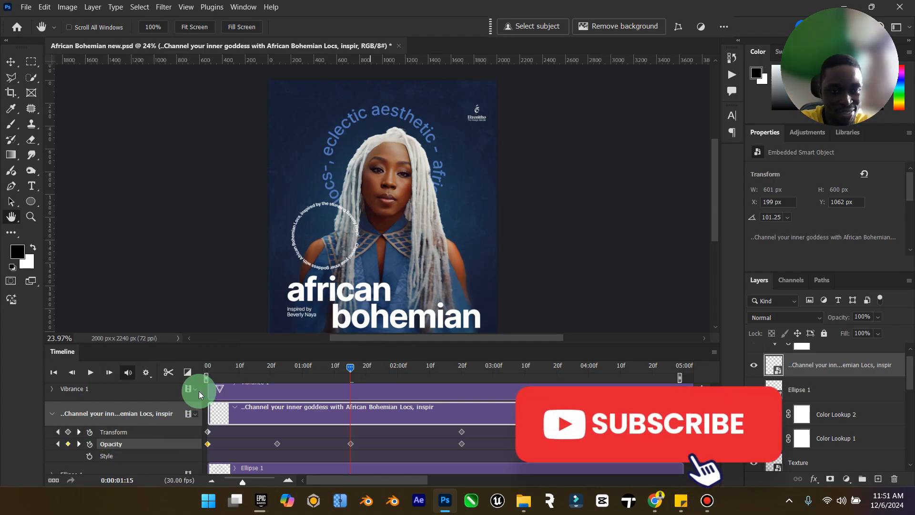
- Preview the small circular text fading out and back in while rotating, then rewind to the first frame
{"action": "left_click", "coordinate": [52, 372]}
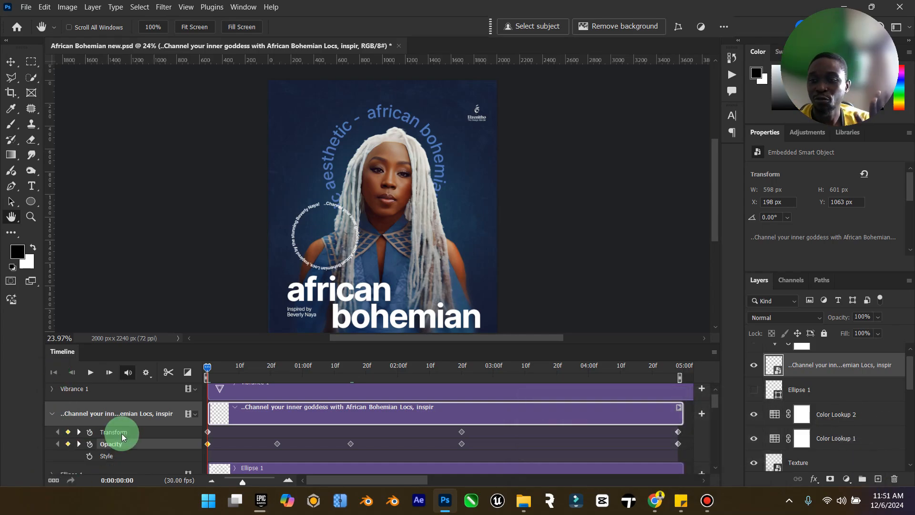
{"action": "left_click", "coordinate": [91, 373]}
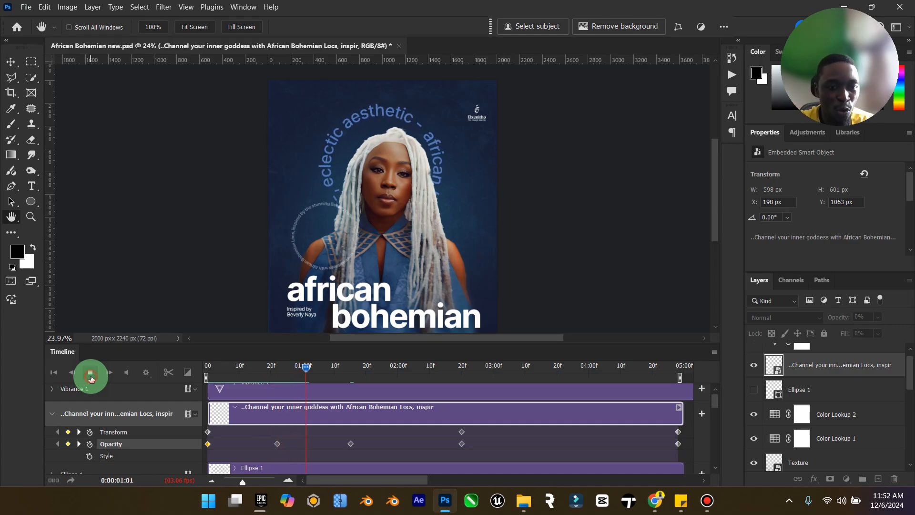
{"action": "left_click", "coordinate": [90, 373]}
{"action": "left_click", "coordinate": [54, 374]}
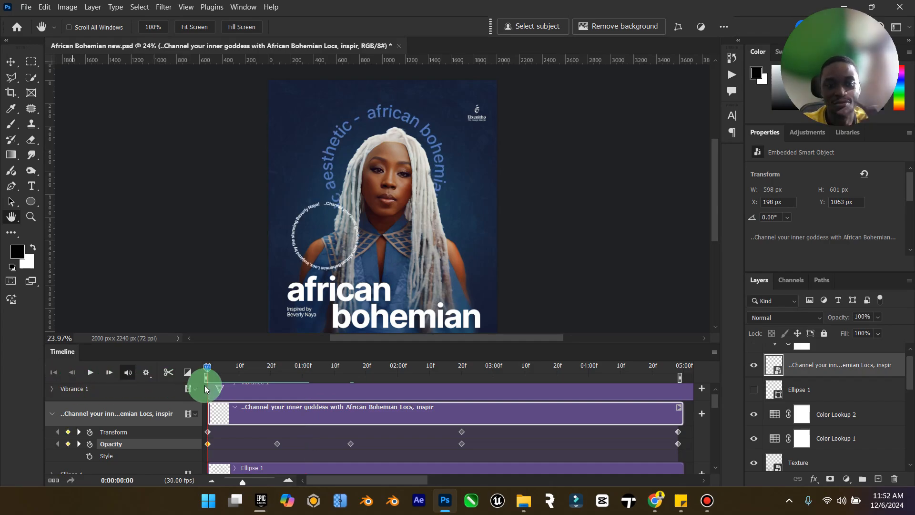
- Collapse the "..Channel your inner goddess" clip and show the animation properties of the "Inspired by Beverly Naya" smart object
{"action": "left_click", "coordinate": [53, 415]}
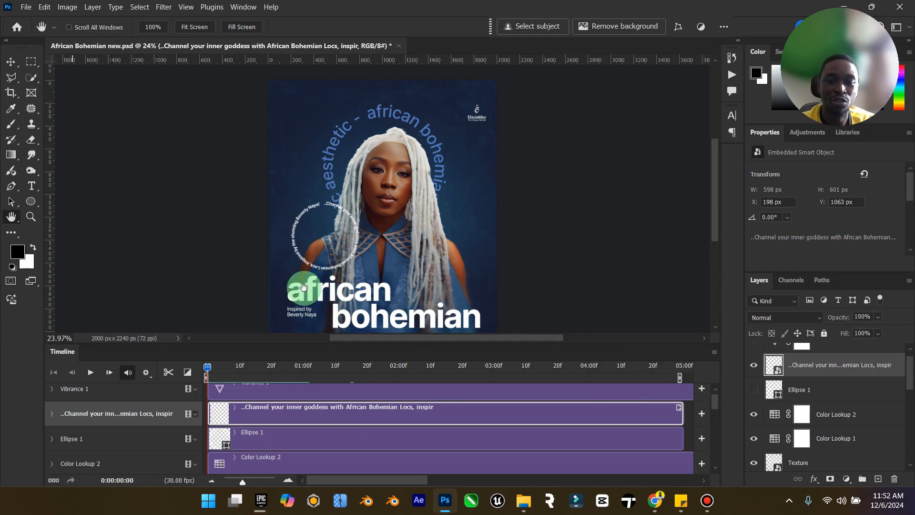
{"action": "scroll", "coordinate": [862, 439], "scroll_direction": "down", "scroll_amount": 3}
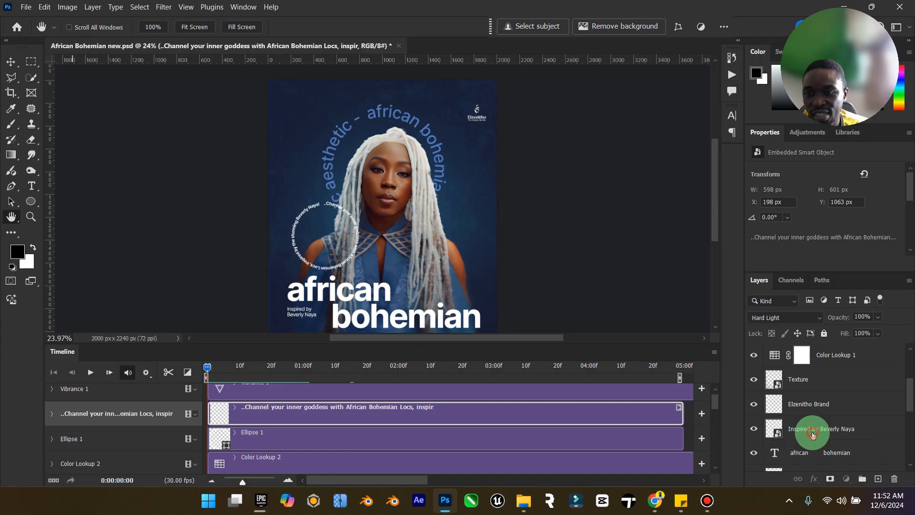
{"action": "left_click", "coordinate": [799, 424]}
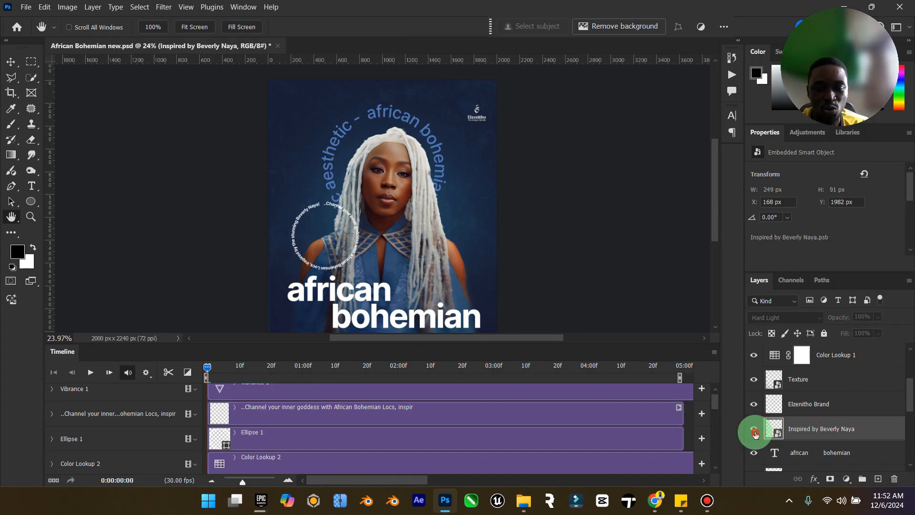
{"action": "left_click", "coordinate": [755, 432]}
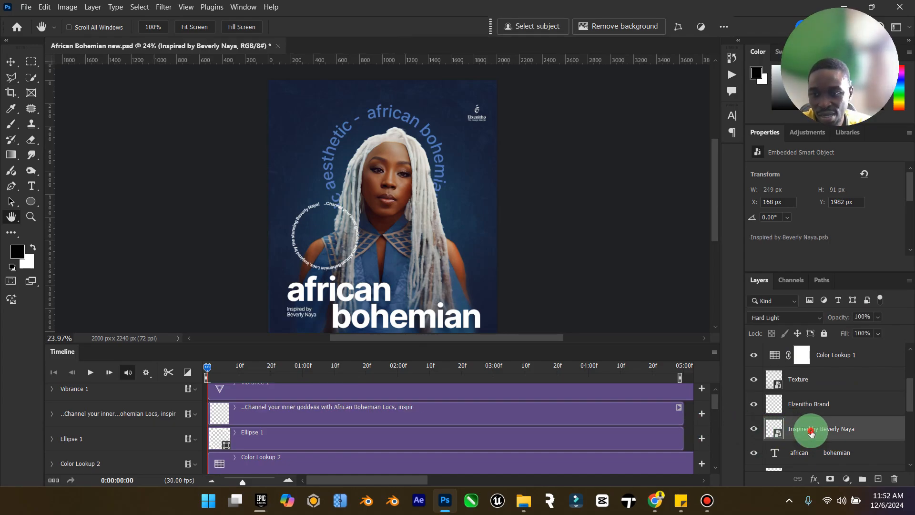
{"action": "left_click_drag", "start_coordinate": [712, 403], "coordinate": [236, 443]}
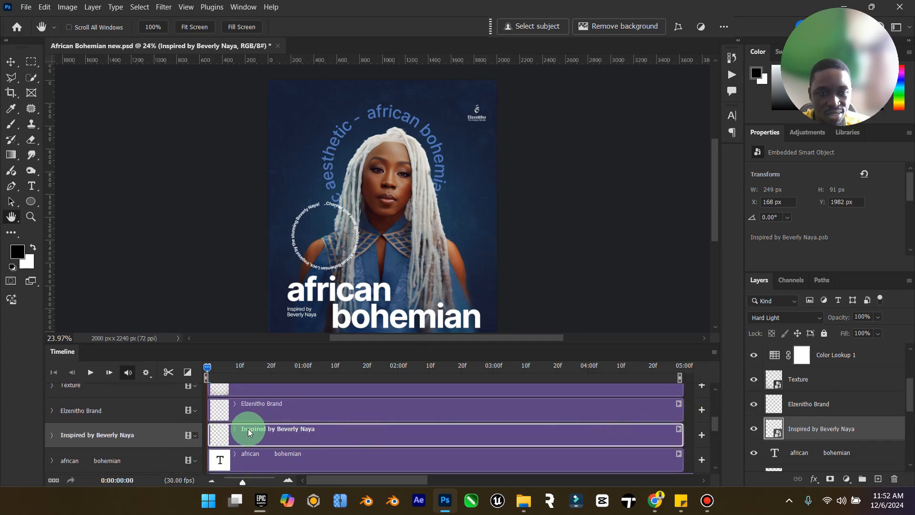
{"action": "left_click", "coordinate": [51, 436]}
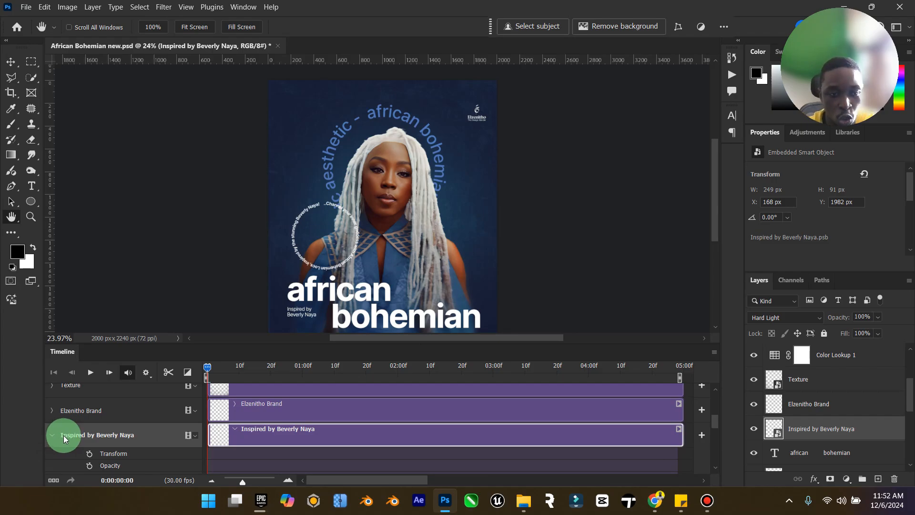
{"action": "scroll", "coordinate": [119, 448], "scroll_direction": "down", "scroll_amount": 2}
{"action": "scroll", "coordinate": [119, 448], "scroll_direction": "up", "scroll_amount": 1}
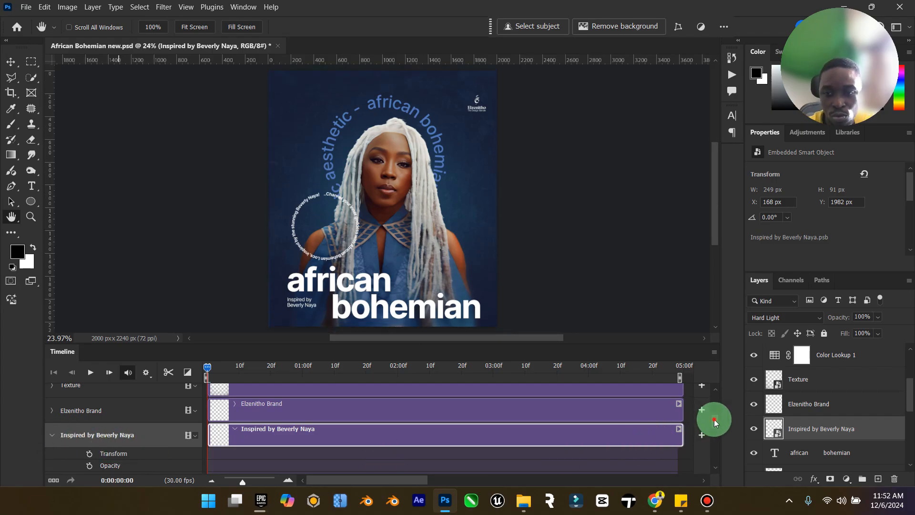
{"action": "left_click_drag", "start_coordinate": [714, 419], "coordinate": [716, 424]}
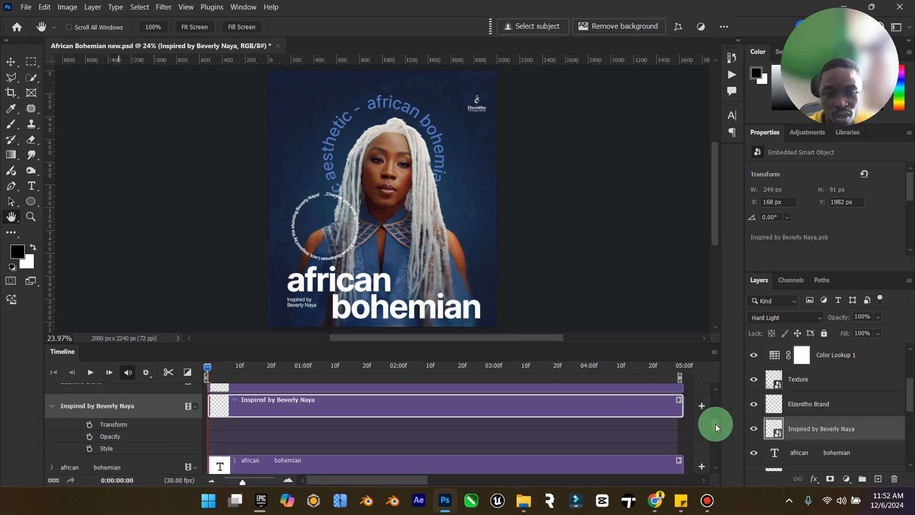
- Start Style keyframing for the "Inspired by Beverly Naya" clip at 0:00:00:00 and set its blend mode to Soft Light at 0:00:00:12
{"action": "left_click", "coordinate": [89, 449]}
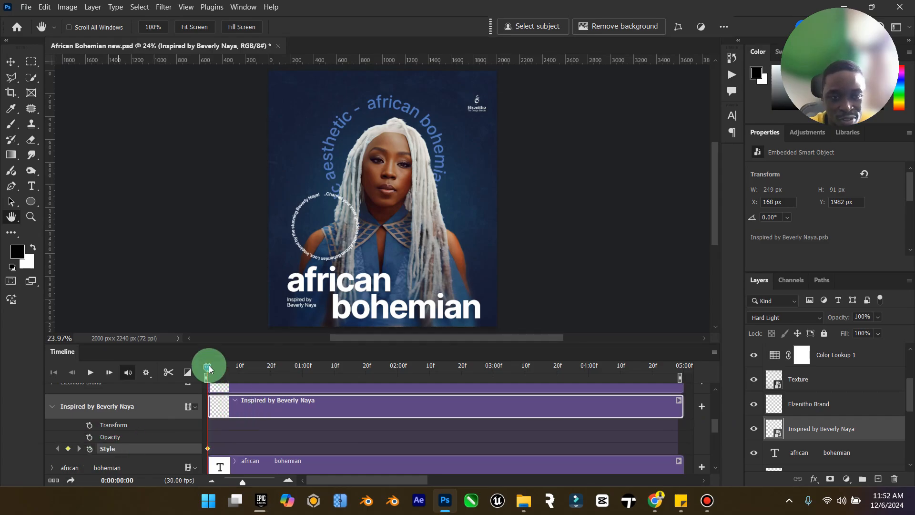
{"action": "left_click_drag", "start_coordinate": [209, 367], "coordinate": [245, 369]}
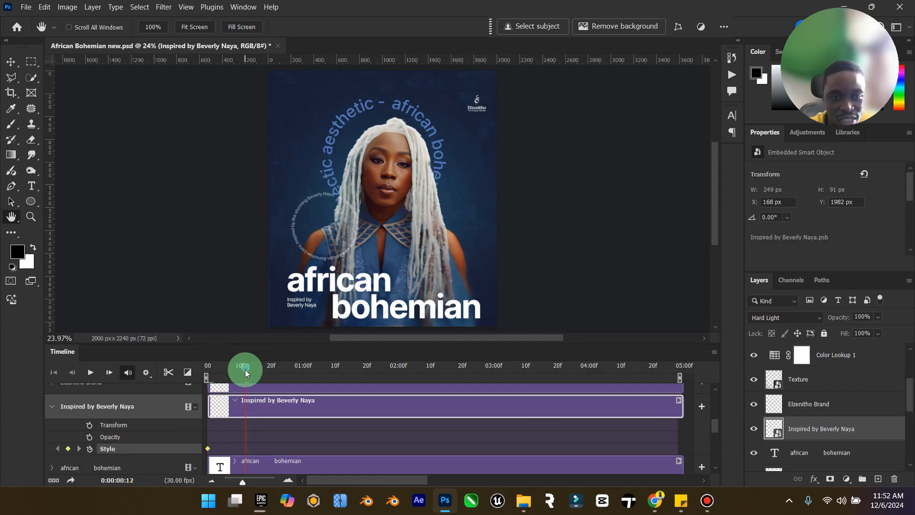
{"action": "left_click", "coordinate": [805, 318]}
{"action": "left_click", "coordinate": [783, 315]}
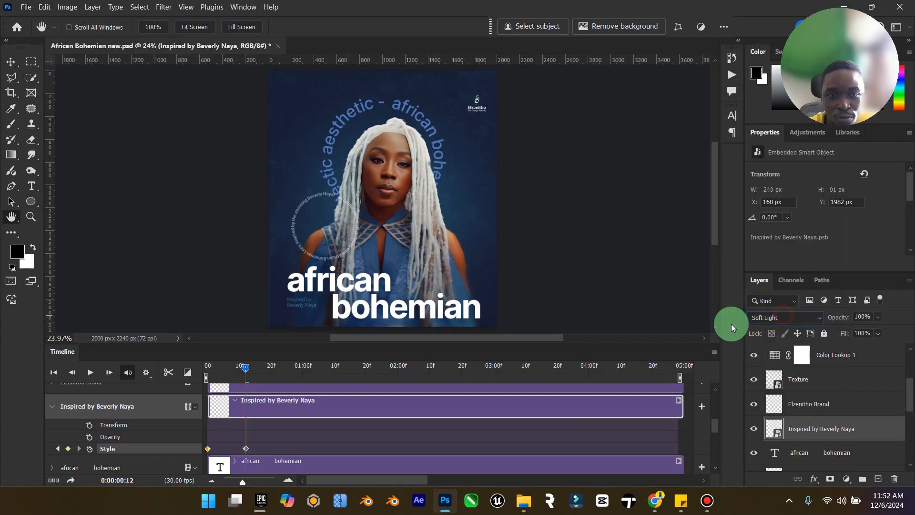
- Add a Style keyframe with the Lighten blend mode to the "Inspired by Beverly Naya" clip at 0:00:00:24
{"action": "left_click_drag", "start_coordinate": [244, 368], "coordinate": [283, 369]}
{"action": "left_click", "coordinate": [820, 325]}
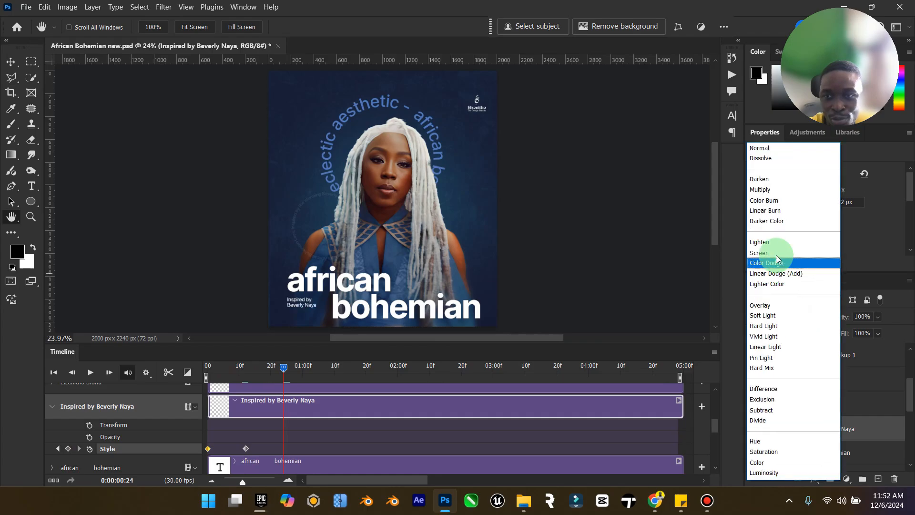
{"action": "left_click", "coordinate": [773, 243]}
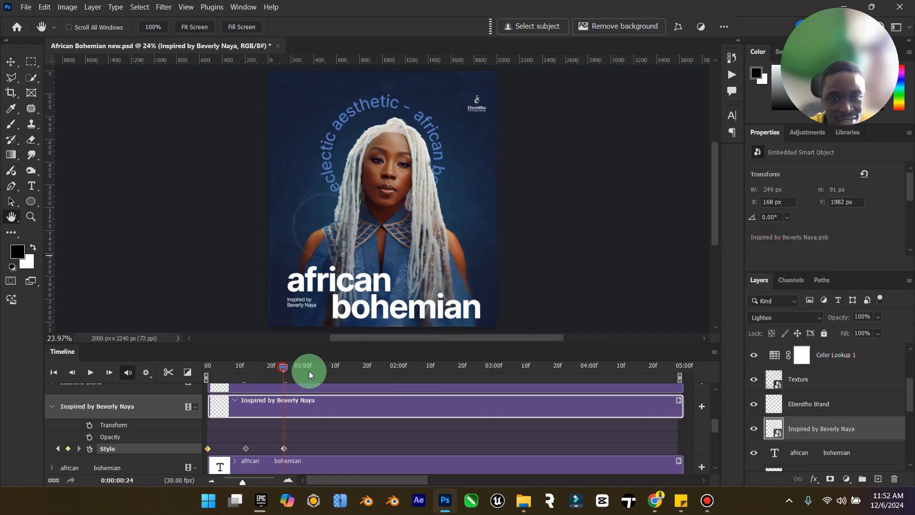
- Add a Style keyframe with the Difference blend mode to the "Inspired by Beverly Naya" clip at 0:00:01:06
{"action": "left_click_drag", "start_coordinate": [308, 371], "coordinate": [322, 370]}
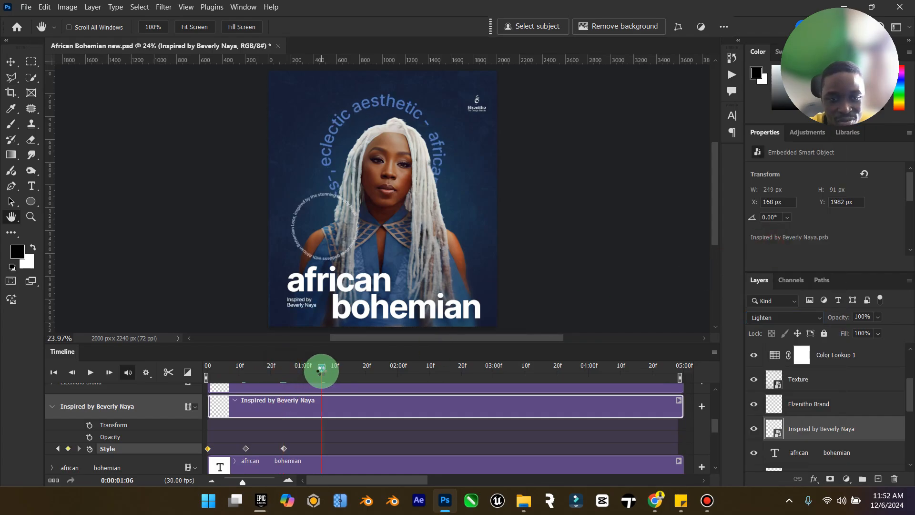
{"action": "left_click", "coordinate": [801, 323]}
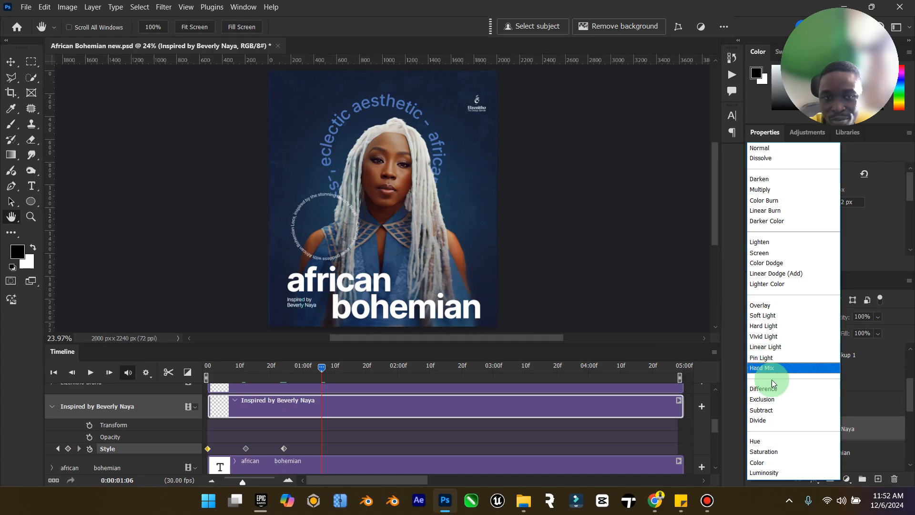
{"action": "left_click", "coordinate": [773, 395]}
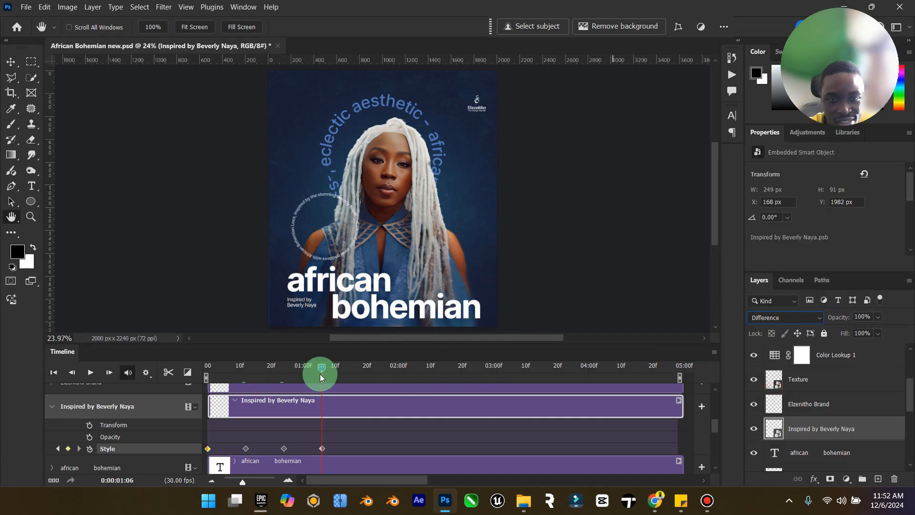
- Add a Style keyframe with the Luminosity blend mode to the "Inspired by Beverly Naya" clip at 0:00:01:17
{"action": "left_click", "coordinate": [353, 373]}
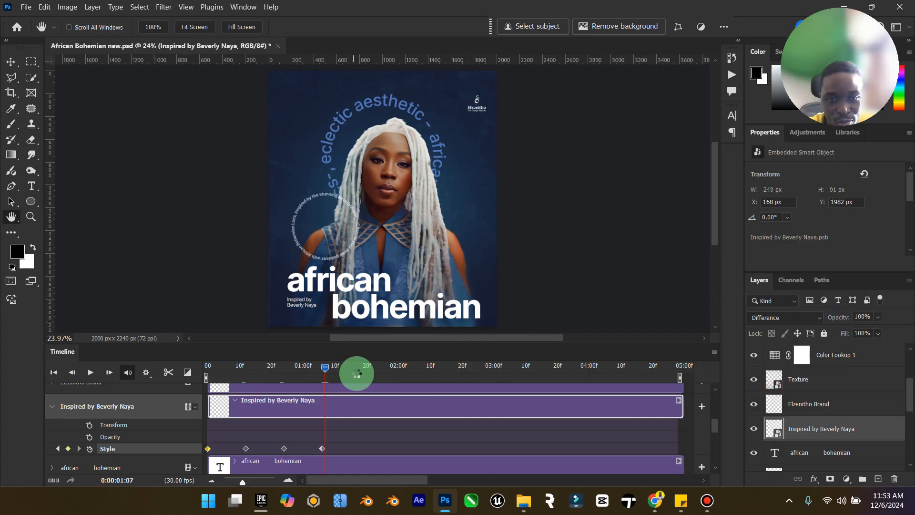
{"action": "left_click", "coordinate": [357, 374]}
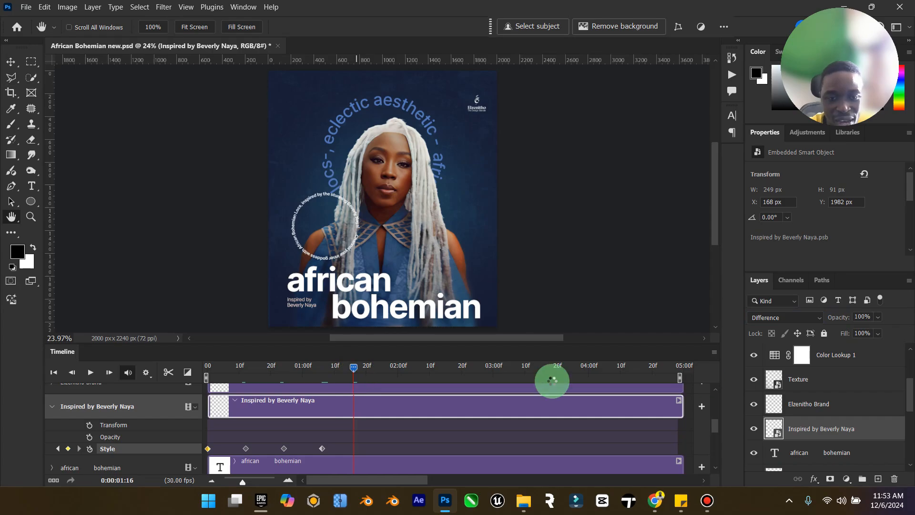
{"action": "left_click", "coordinate": [791, 318]}
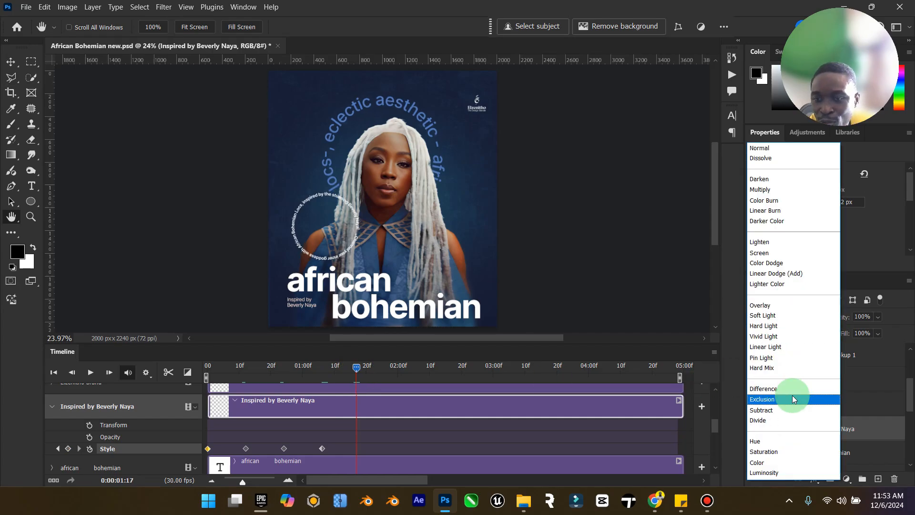
{"action": "left_click", "coordinate": [792, 399]}
{"action": "left_click", "coordinate": [806, 320]}
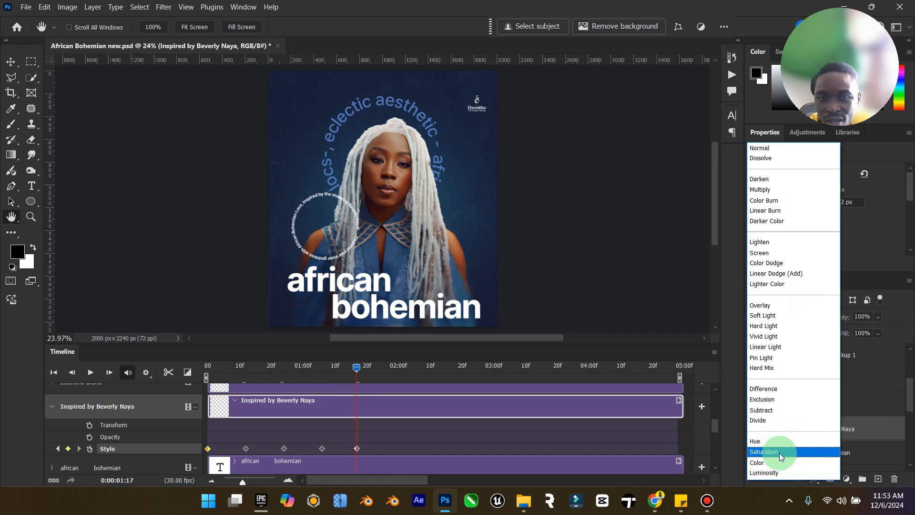
{"action": "left_click", "coordinate": [772, 473]}
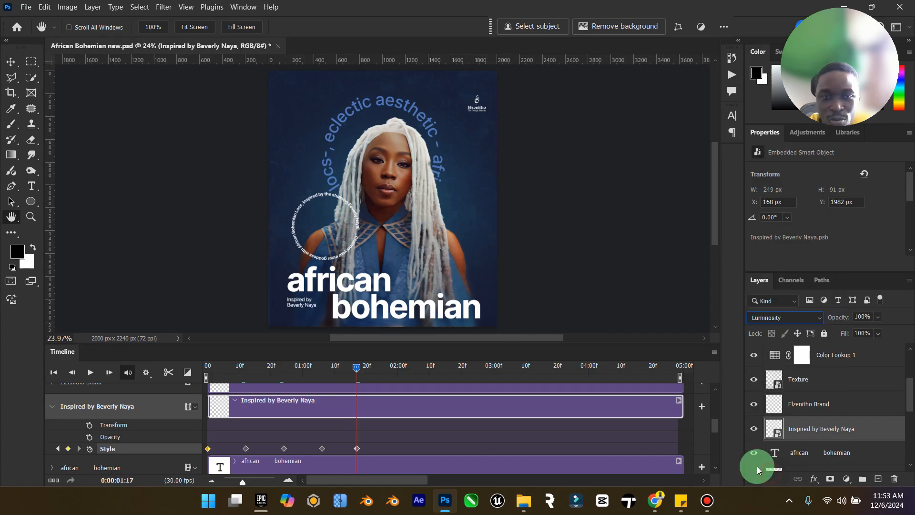
- Add Style keyframes to the "Inspired by Beverly Naya" clip with Overlay blending at 0:00:02:00 and Multiply at 0:00:02:15
{"action": "left_click", "coordinate": [398, 372]}
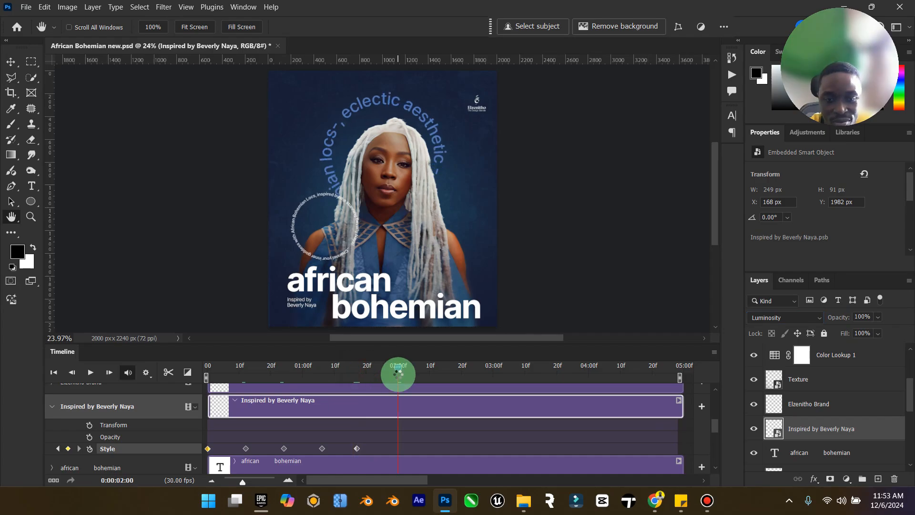
{"action": "left_click", "coordinate": [804, 322]}
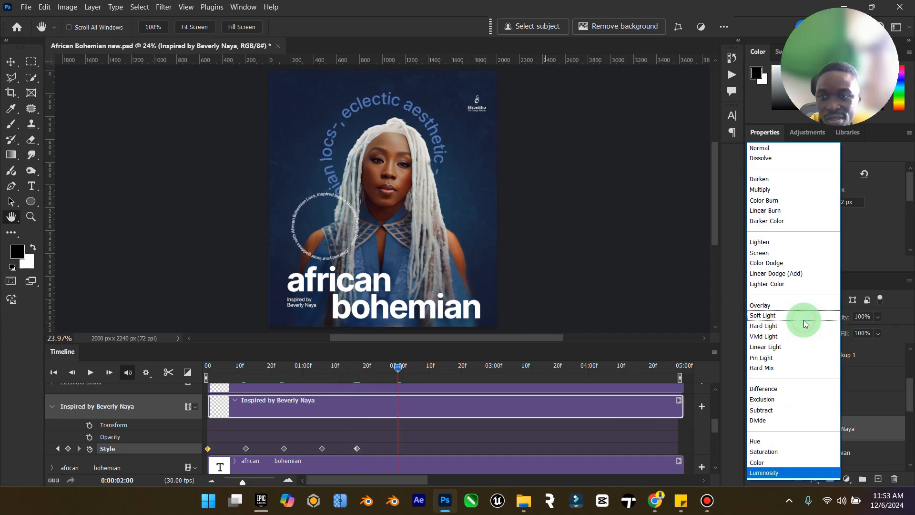
{"action": "left_click", "coordinate": [770, 304]}
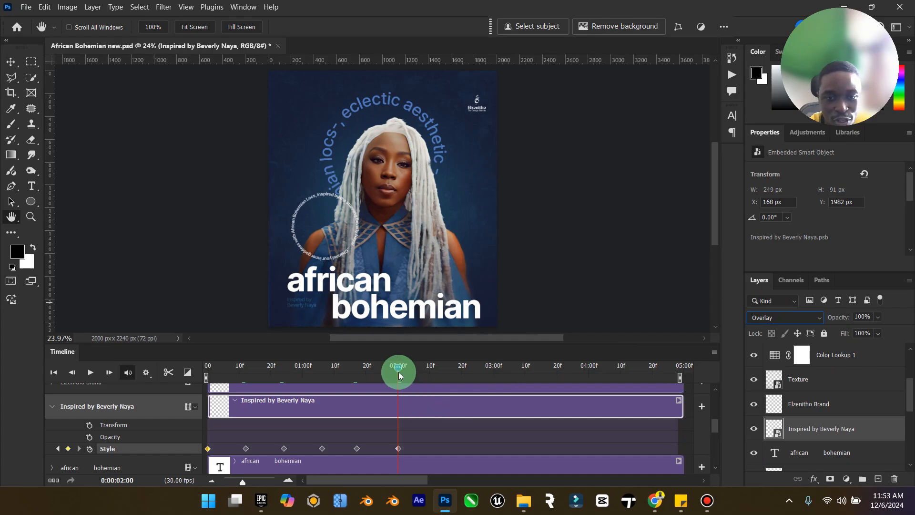
{"action": "left_click_drag", "start_coordinate": [399, 371], "coordinate": [445, 371]}
{"action": "left_click", "coordinate": [810, 318]}
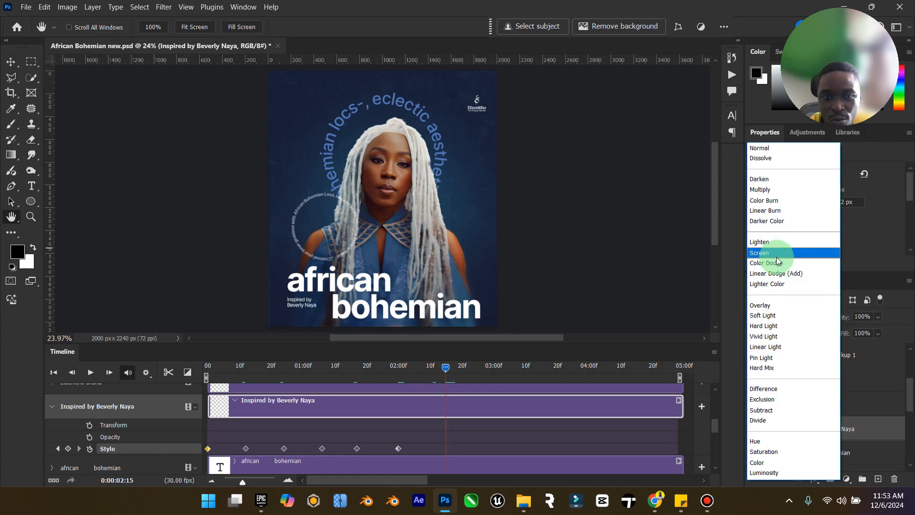
{"action": "left_click", "coordinate": [771, 189]}
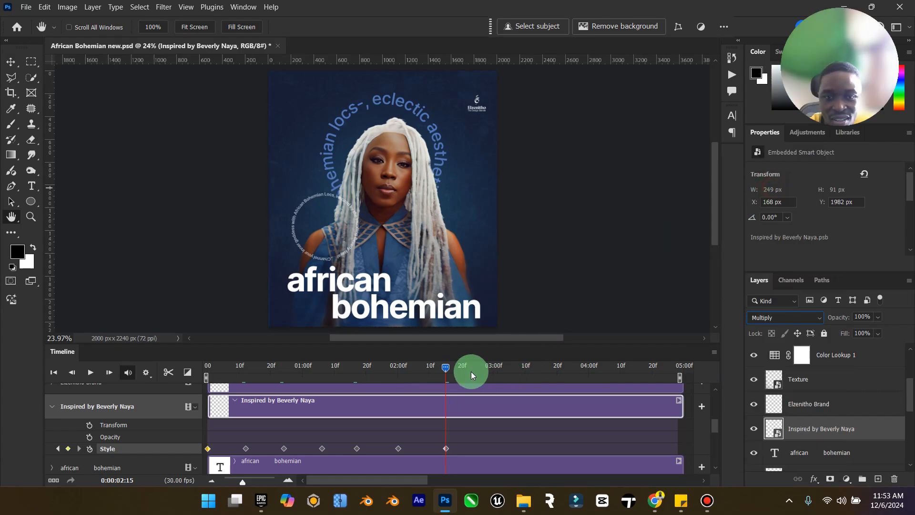
- Add Style keyframes to the "Inspired by Beverly Naya" clip with Color Dodge blending at 0:00:02:25 and Soft Light at 0:00:03:07
{"action": "left_click_drag", "start_coordinate": [443, 368], "coordinate": [476, 368]}
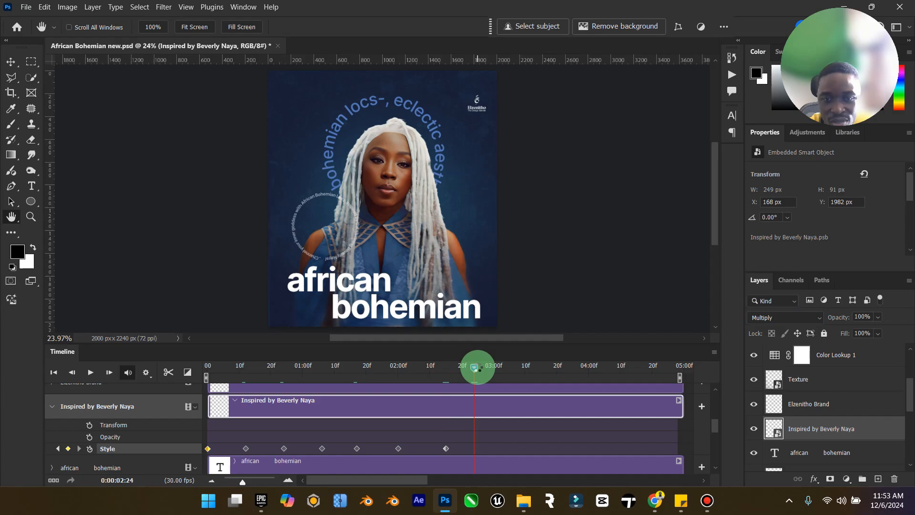
{"action": "left_click", "coordinate": [806, 318]}
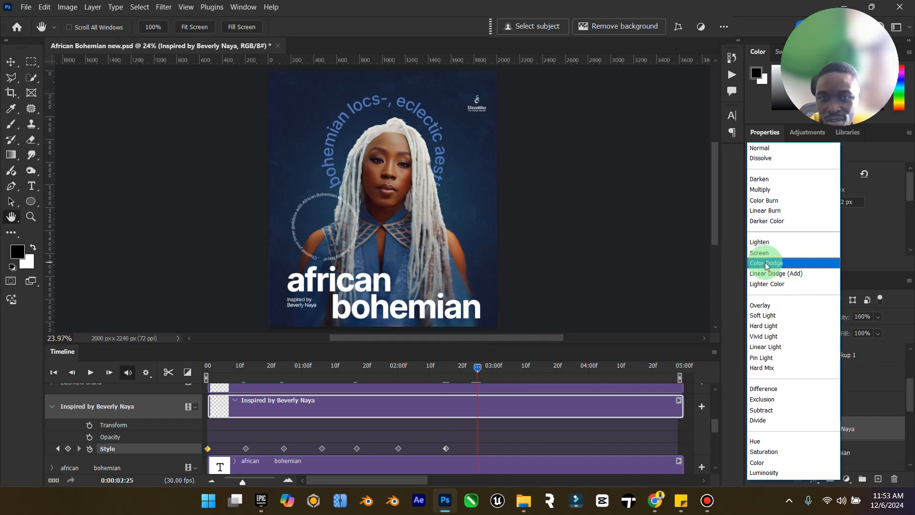
{"action": "left_click", "coordinate": [769, 262]}
{"action": "left_click_drag", "start_coordinate": [494, 373], "coordinate": [515, 370]}
{"action": "left_click", "coordinate": [802, 319]}
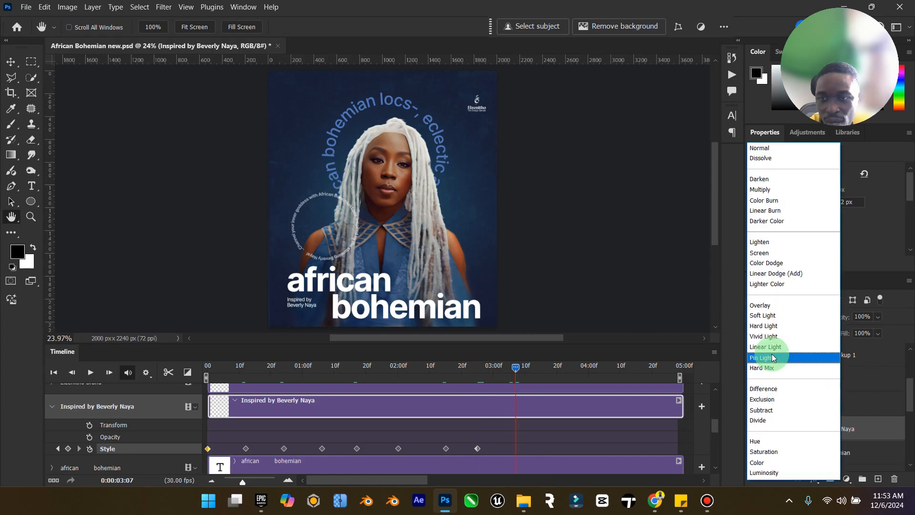
{"action": "left_click", "coordinate": [782, 316]}
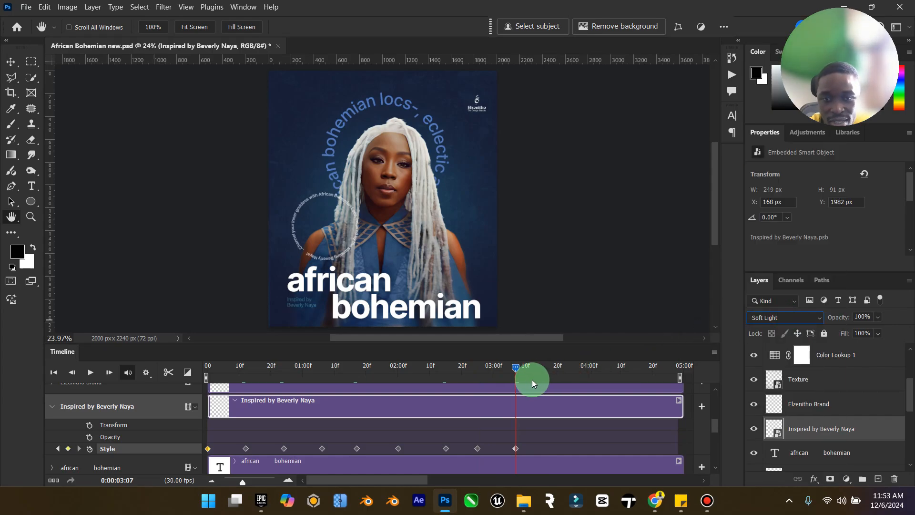
- Add Style keyframes to the "Inspired by Beverly Naya" clip with Color Dodge blending at 0:00:04:17 and Soft Light at 0:00:04:28
{"action": "left_click_drag", "start_coordinate": [551, 368], "coordinate": [643, 370]}
{"action": "left_click", "coordinate": [767, 317]}
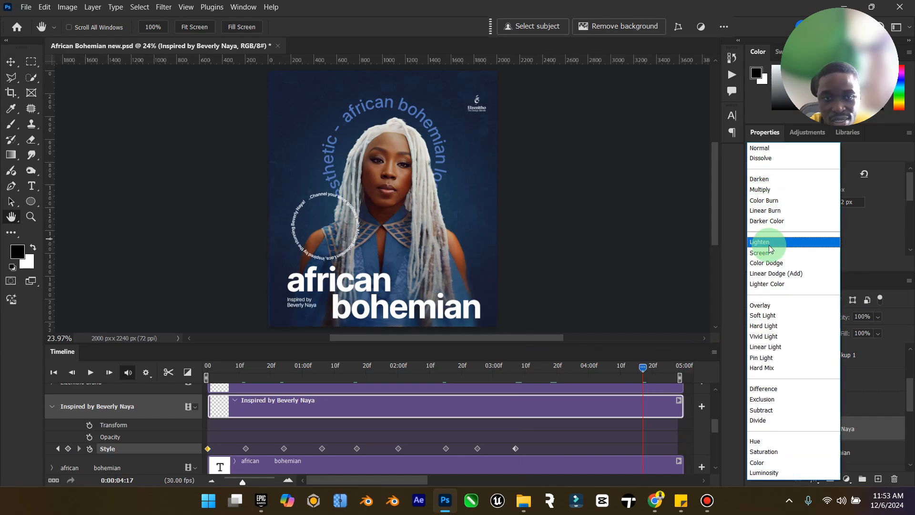
{"action": "left_click", "coordinate": [767, 263]}
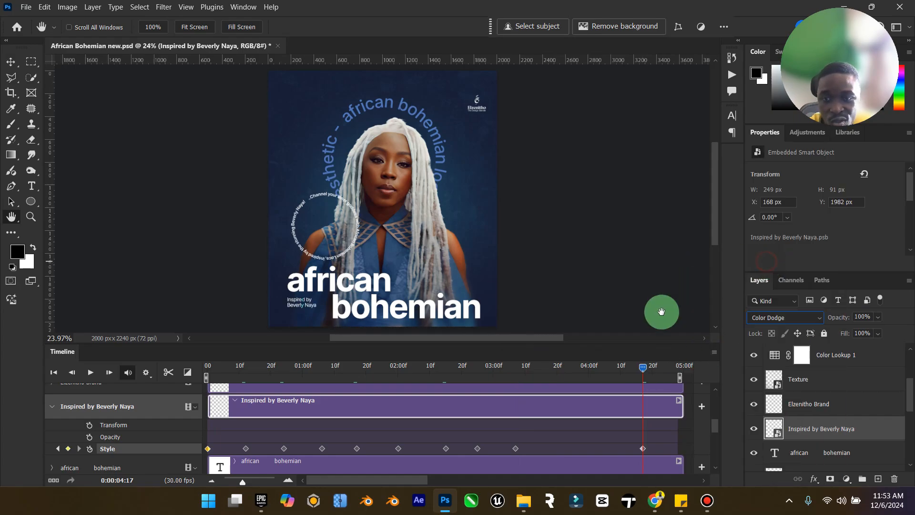
{"action": "left_click", "coordinate": [677, 370]}
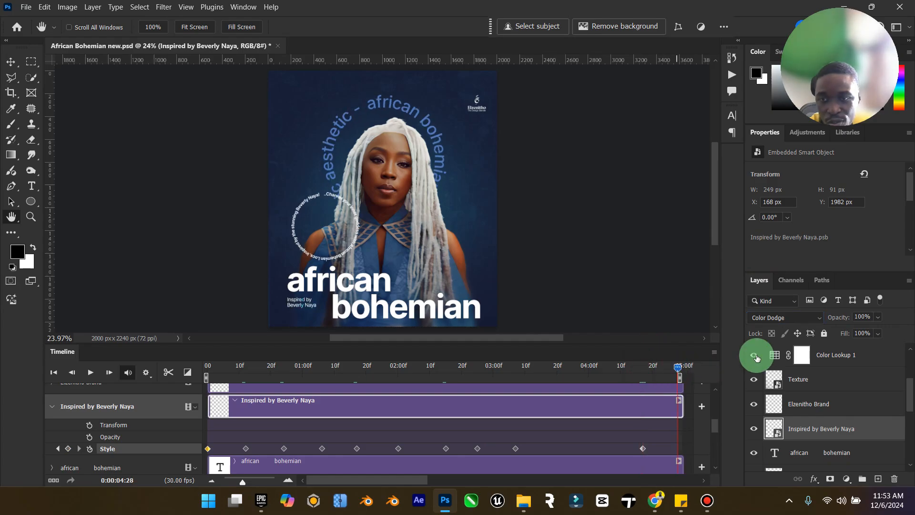
{"action": "left_click", "coordinate": [782, 317]}
{"action": "left_click", "coordinate": [771, 315]}
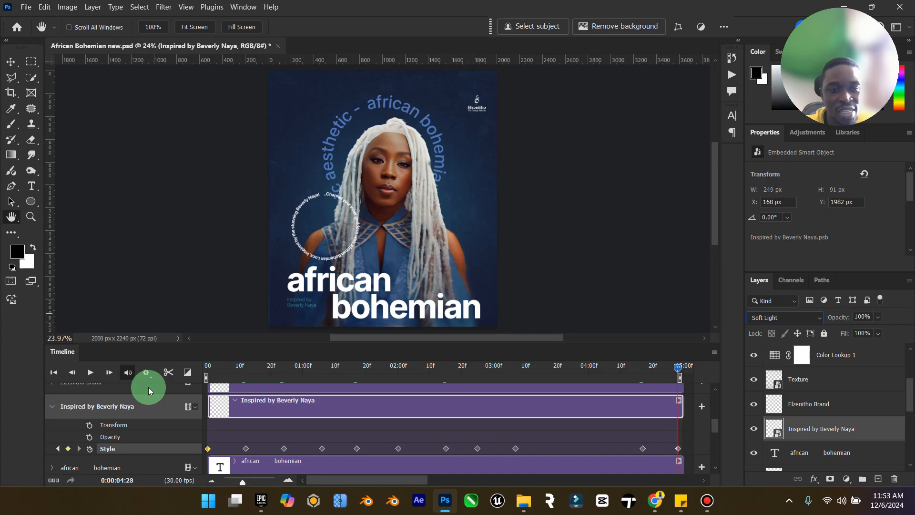
- Collapse the "Inspired by Beverly Naya" clip and preview its blend-mode animation from the first frame, returning there after stopping playback
{"action": "left_click", "coordinate": [53, 372]}
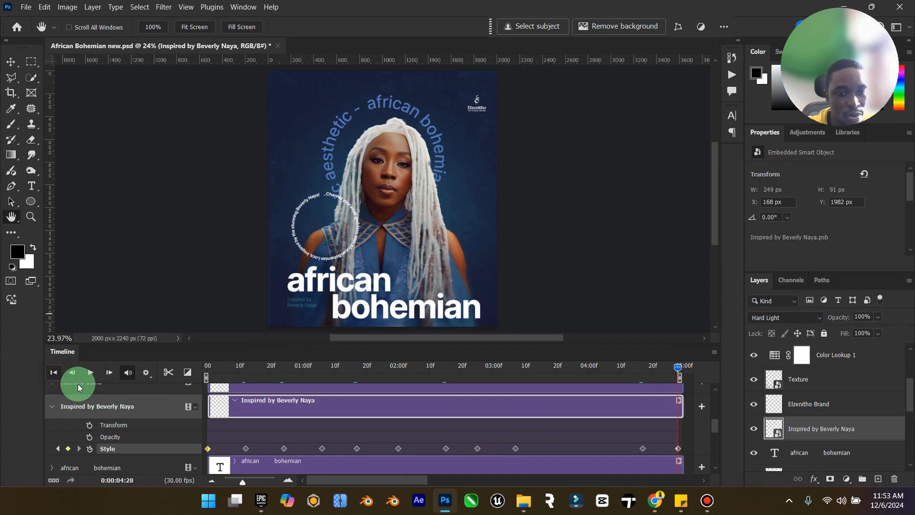
{"action": "left_click", "coordinate": [52, 407]}
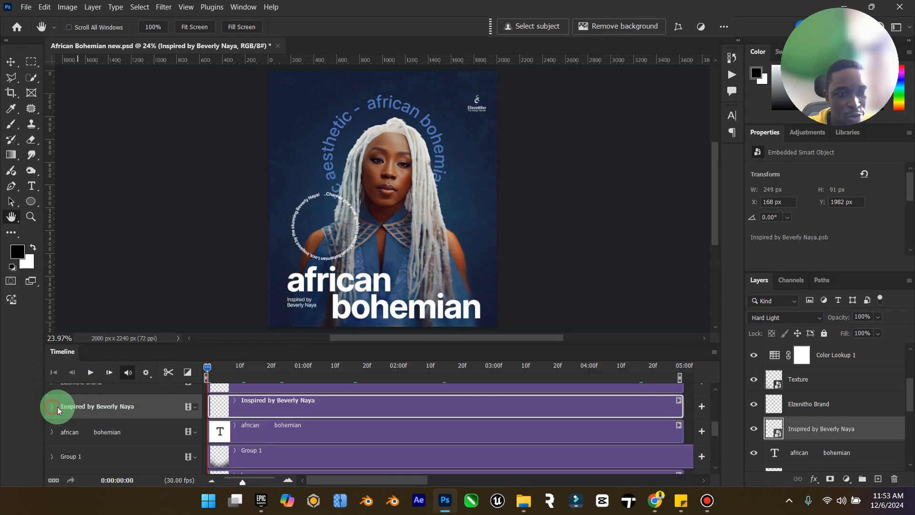
{"action": "left_click", "coordinate": [90, 372]}
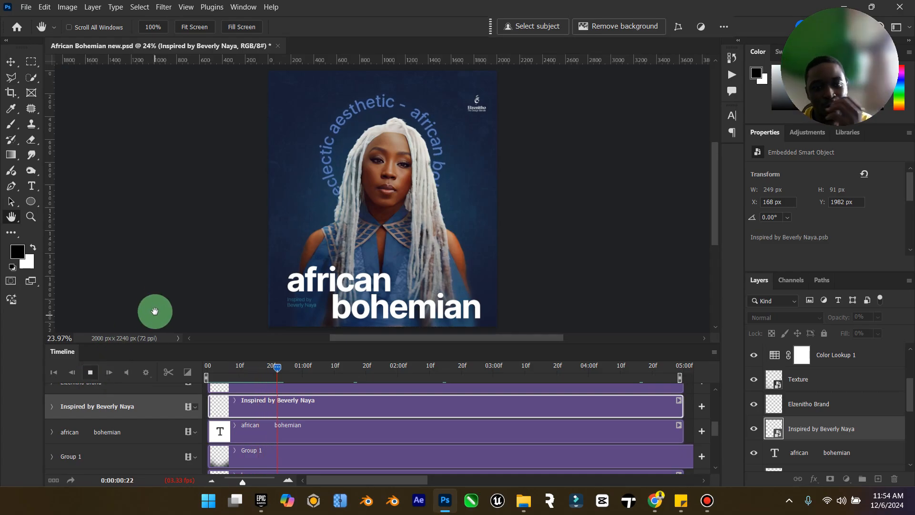
{"action": "left_click", "coordinate": [89, 372]}
{"action": "left_click", "coordinate": [51, 375]}
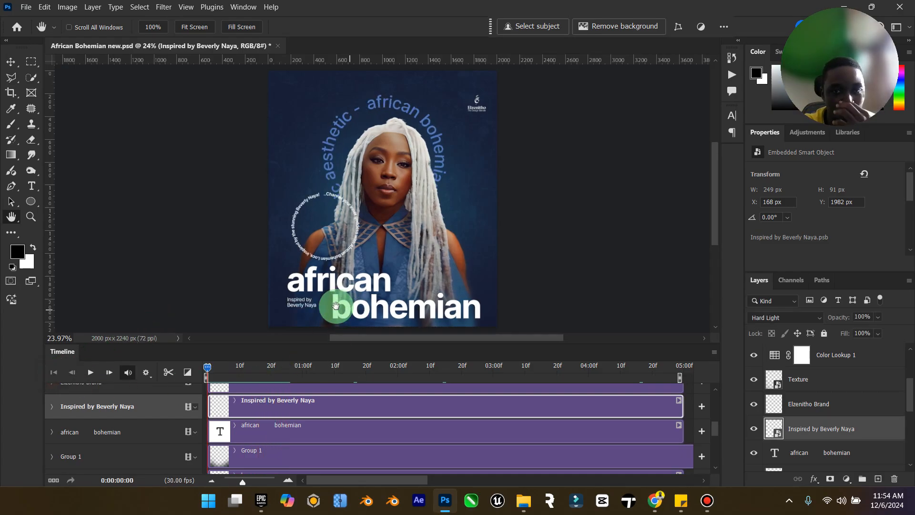
- Select the "bev" portrait smart object, show its animation properties and start Transform keyframing at 0:00:00:00
{"action": "scroll", "coordinate": [858, 418], "scroll_direction": "down", "scroll_amount": 3}
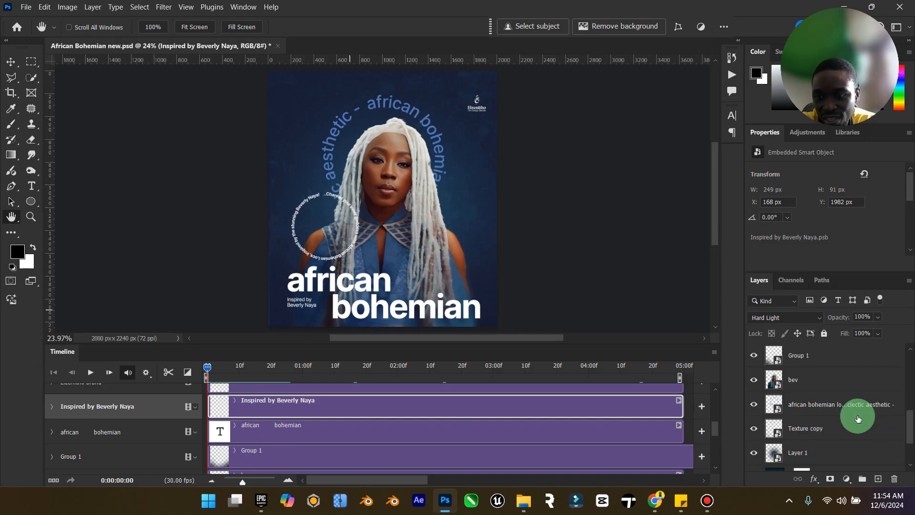
{"action": "left_click", "coordinate": [793, 381]}
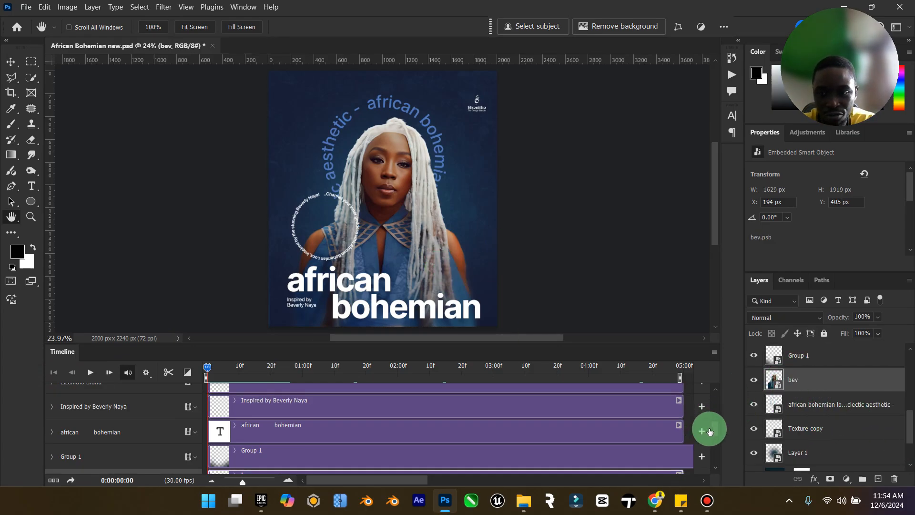
{"action": "scroll", "coordinate": [715, 429], "scroll_direction": "down", "scroll_amount": 3}
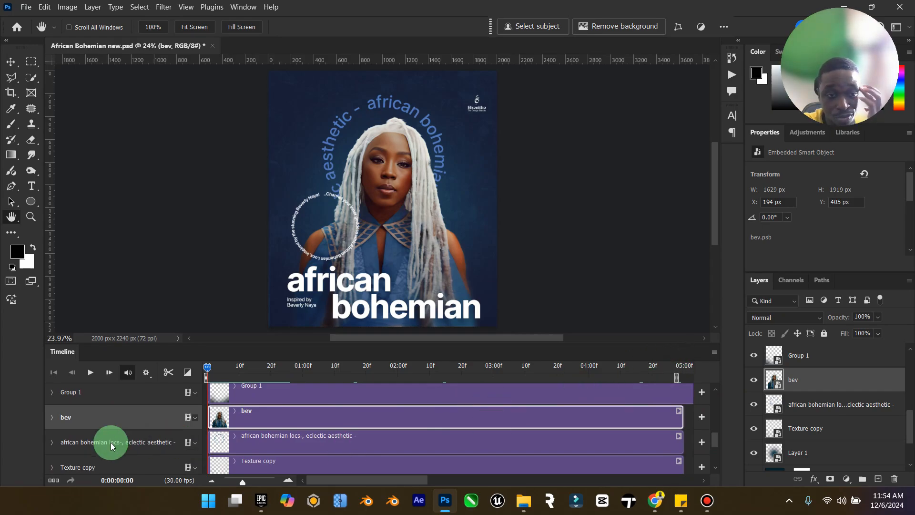
{"action": "left_click", "coordinate": [52, 418]}
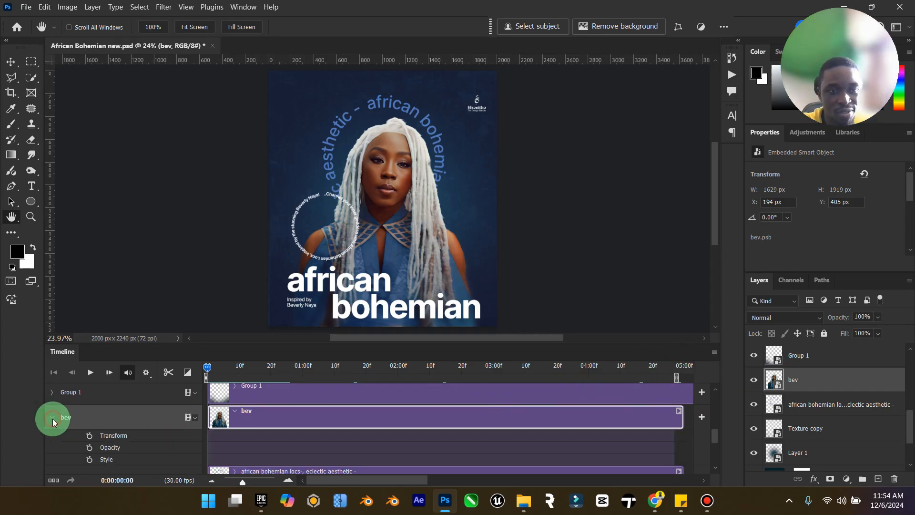
{"action": "left_click", "coordinate": [91, 436]}
- At 0:00:02:11, scale the "bev" portrait up around its center to about 1913 x 2253 px
{"action": "left_click_drag", "start_coordinate": [212, 370], "coordinate": [433, 387]}
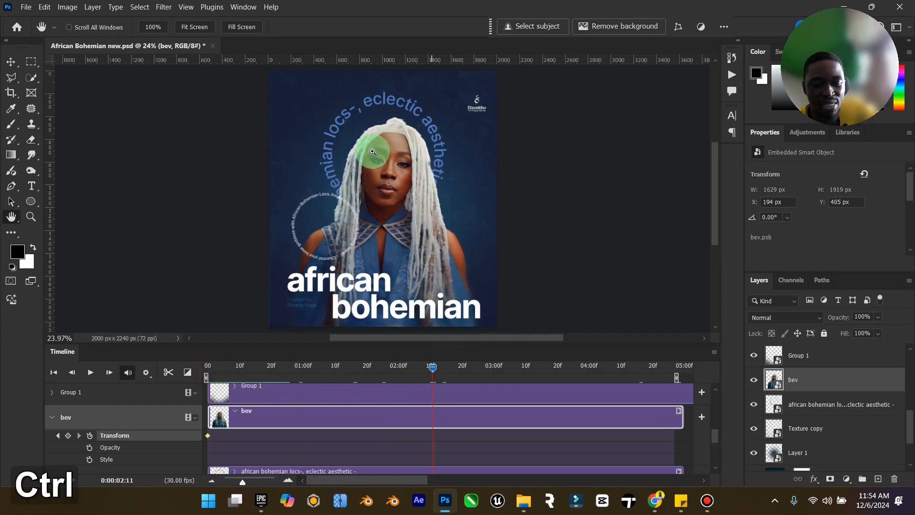
{"action": "key", "text": "ctrl+t"}
{"action": "left_click_drag", "start_coordinate": [498, 80], "coordinate": [526, 65]}
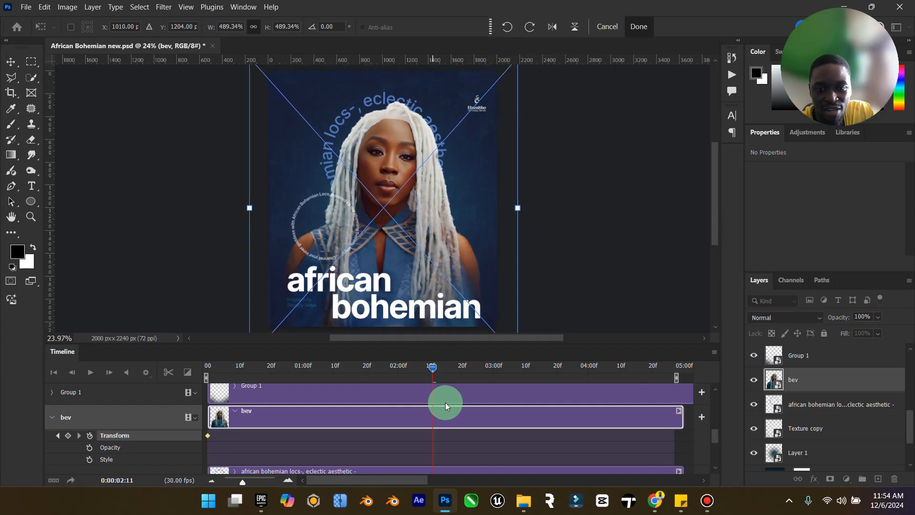
{"action": "left_click", "coordinate": [637, 26]}
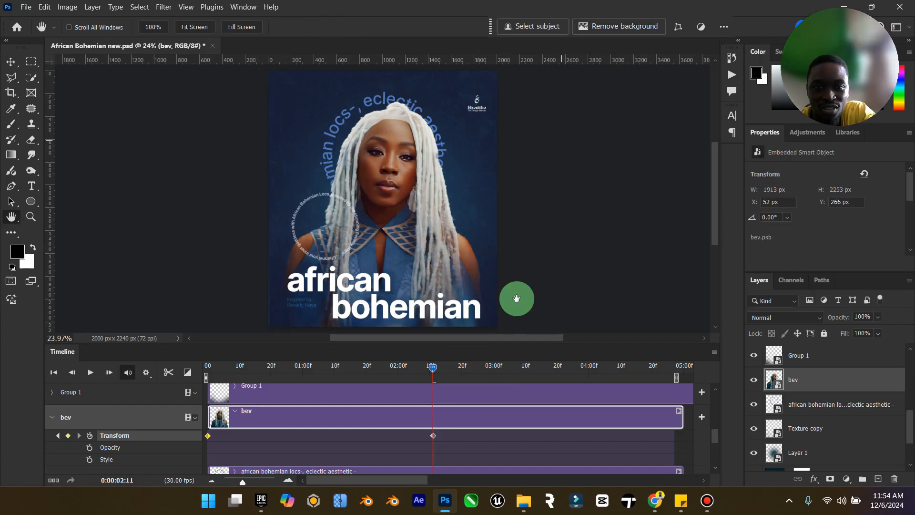
- At 0:00:04:26, scale the "bev" portrait down around its center to 1629 x 1919 px
{"action": "left_click_drag", "start_coordinate": [430, 369], "coordinate": [674, 374]}
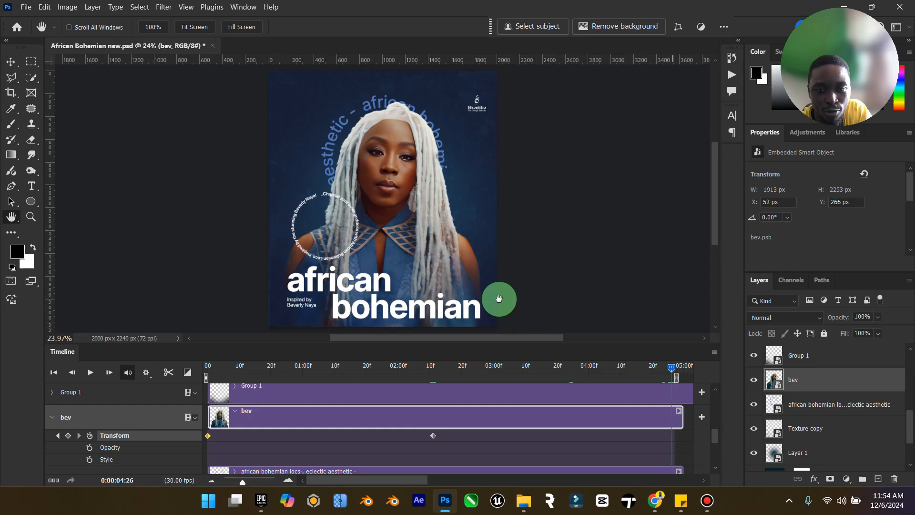
{"action": "key", "text": "ctrl+t"}
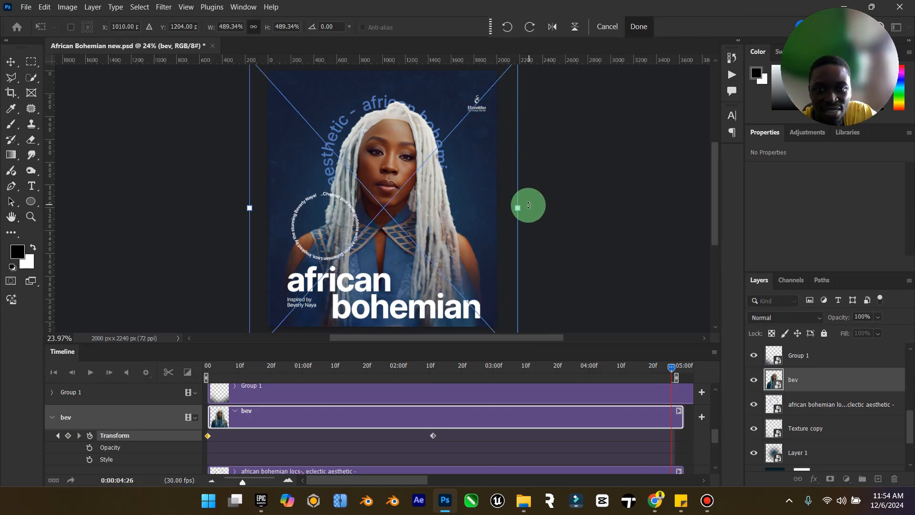
{"action": "left_click_drag", "start_coordinate": [520, 208], "coordinate": [499, 216]}
{"action": "left_click", "coordinate": [656, 27]}
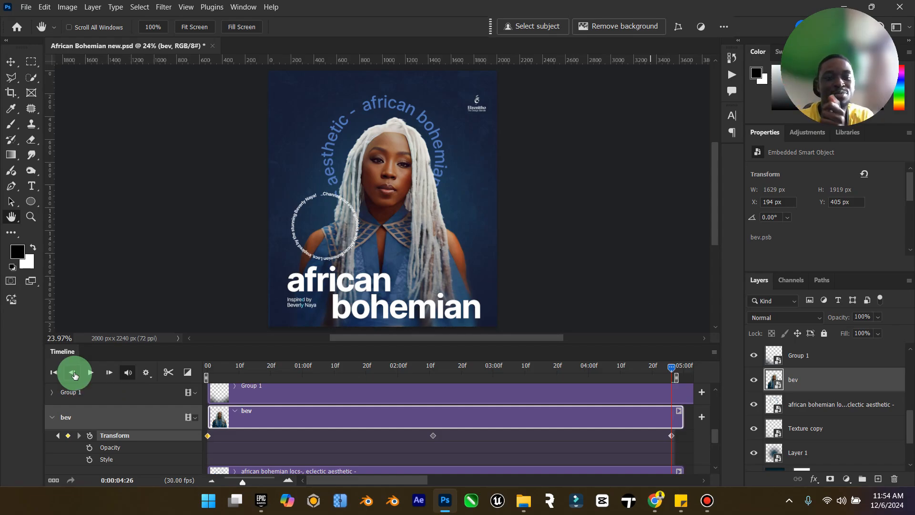
- Collapse the "bev" clip's animation properties, return to the first frame and open the playback options
{"action": "left_click", "coordinate": [52, 417]}
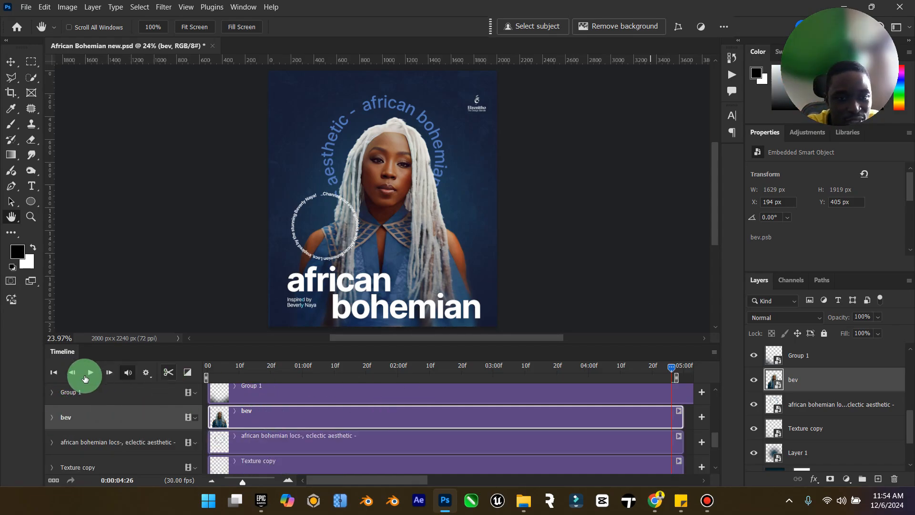
{"action": "left_click", "coordinate": [53, 372]}
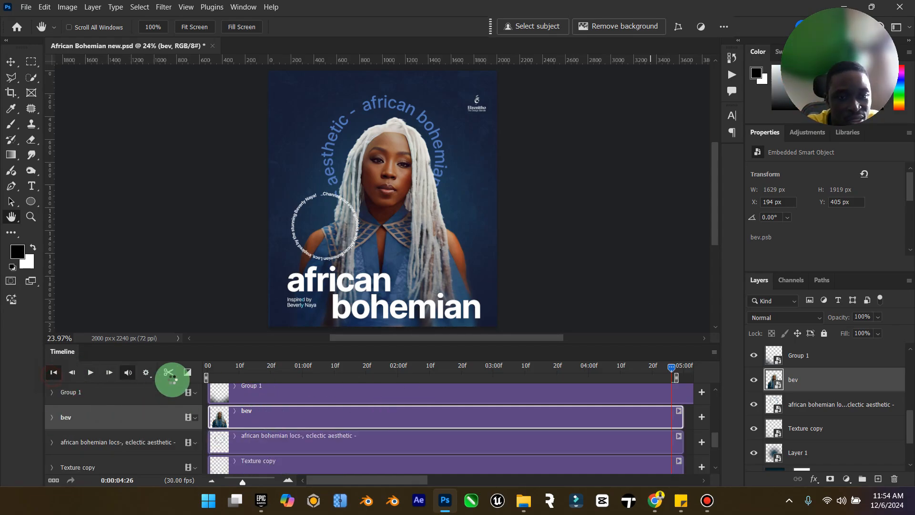
{"action": "left_click", "coordinate": [148, 373]}
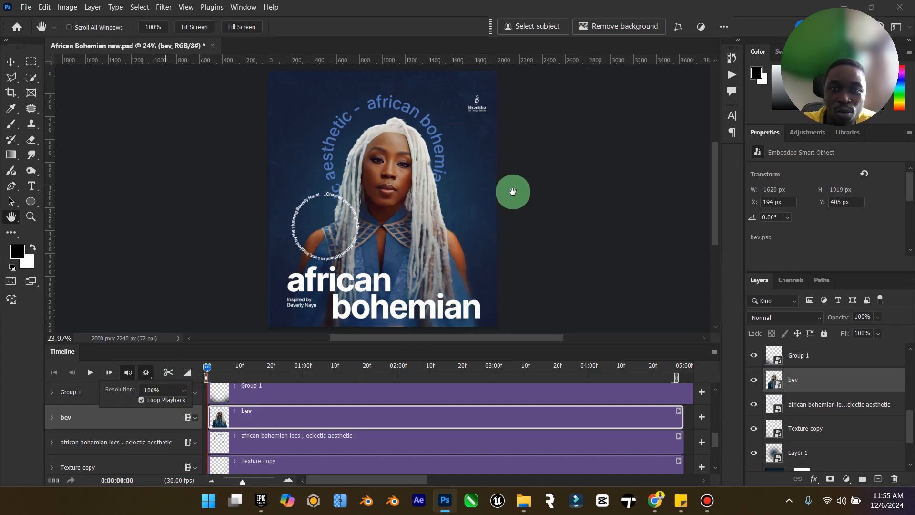
- Select the Layer 1 smart object and toggle its visibility off and on to check its effect on the background
{"action": "scroll", "coordinate": [763, 403], "scroll_direction": "down", "scroll_amount": 3}
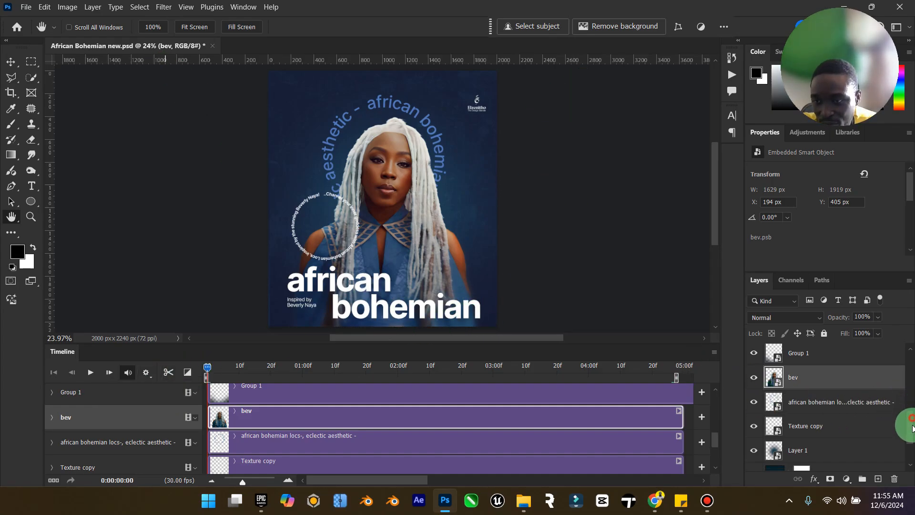
{"action": "left_click", "coordinate": [768, 390]}
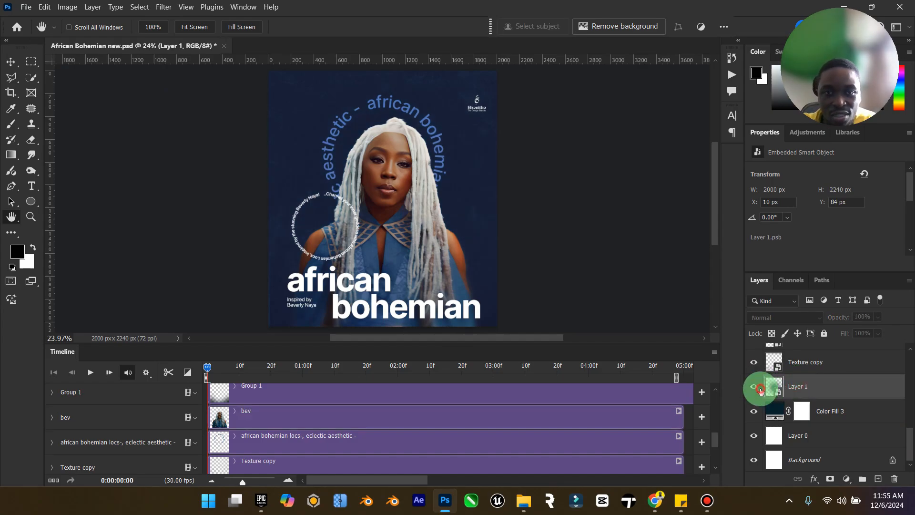
{"action": "left_click", "coordinate": [760, 390]}
{"action": "left_click", "coordinate": [754, 387]}
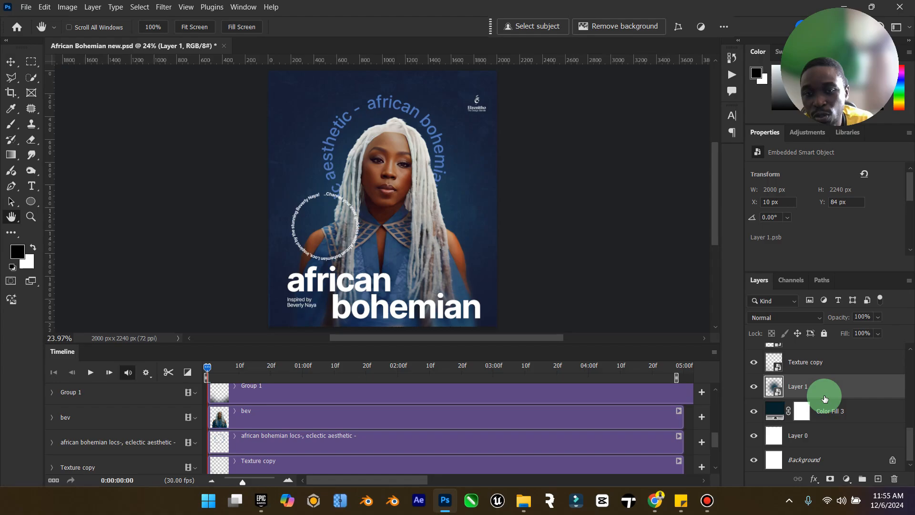
- Render the work area as the H.264 video "African Bohemian new.mp4" on the Desktop, keeping the High Quality preset and document size
{"action": "left_click", "coordinate": [26, 13]}
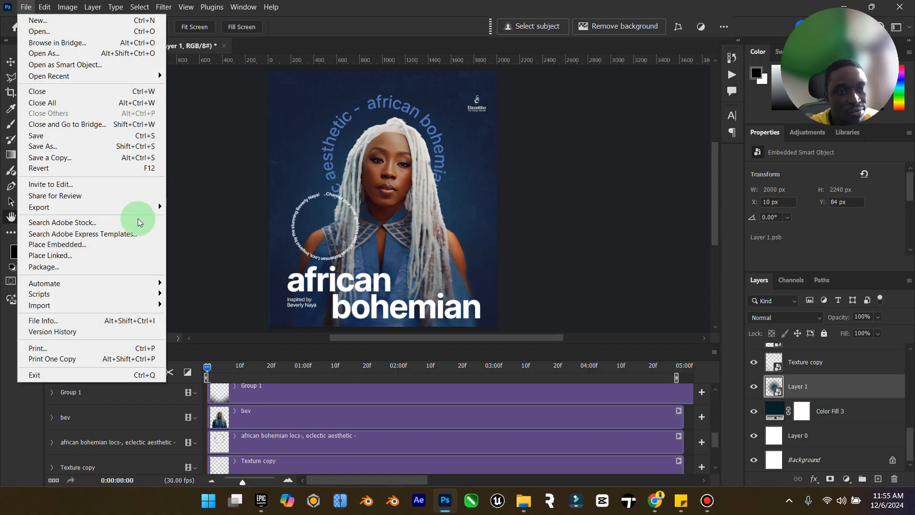
{"action": "mouse_move", "coordinate": [161, 211]}
{"action": "left_click", "coordinate": [277, 321]}
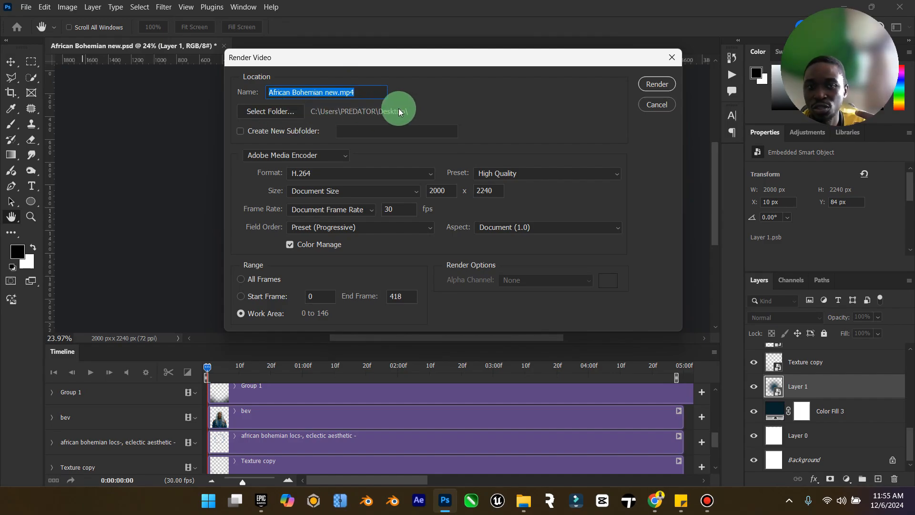
{"action": "left_click", "coordinate": [605, 175]}
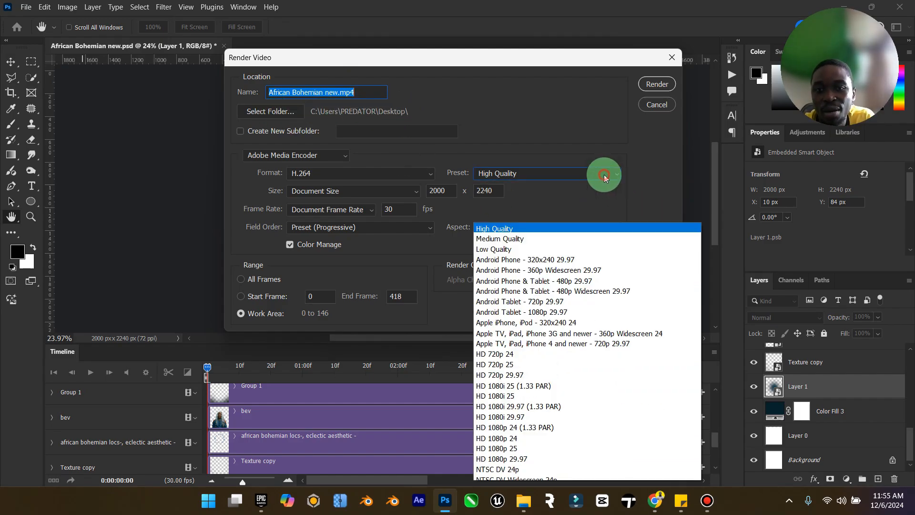
{"action": "left_click", "coordinate": [556, 97]}
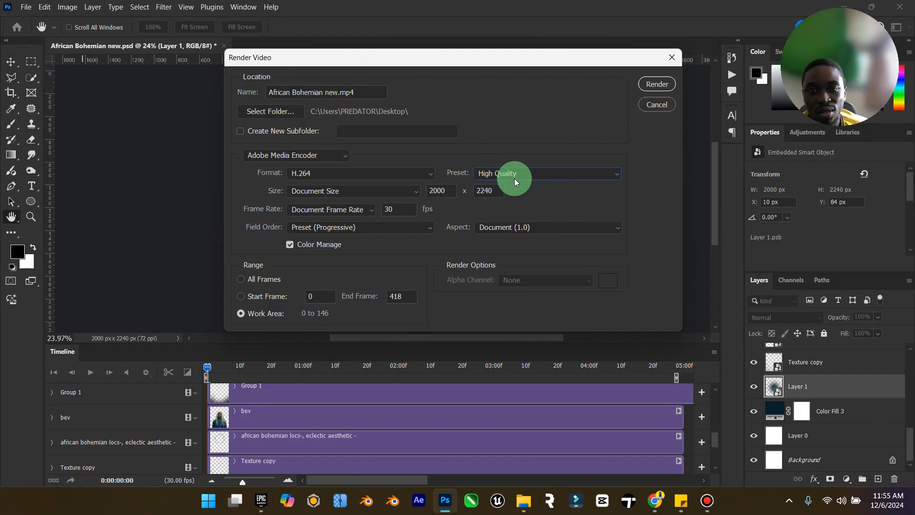
{"action": "left_click", "coordinate": [660, 85]}
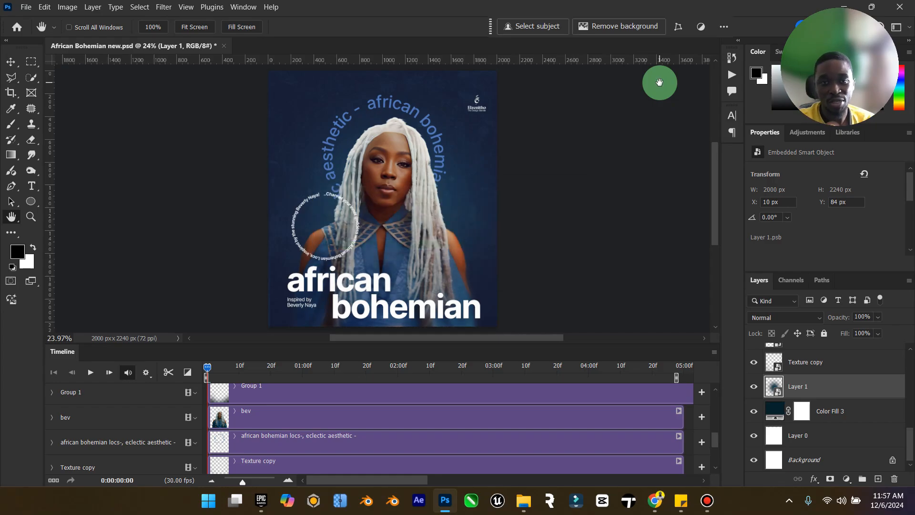
- Switch to File Explorer, go to the Desktop folder and play the rendered "African Bohemian new" video
{"action": "mouse_move", "coordinate": [519, 490]}
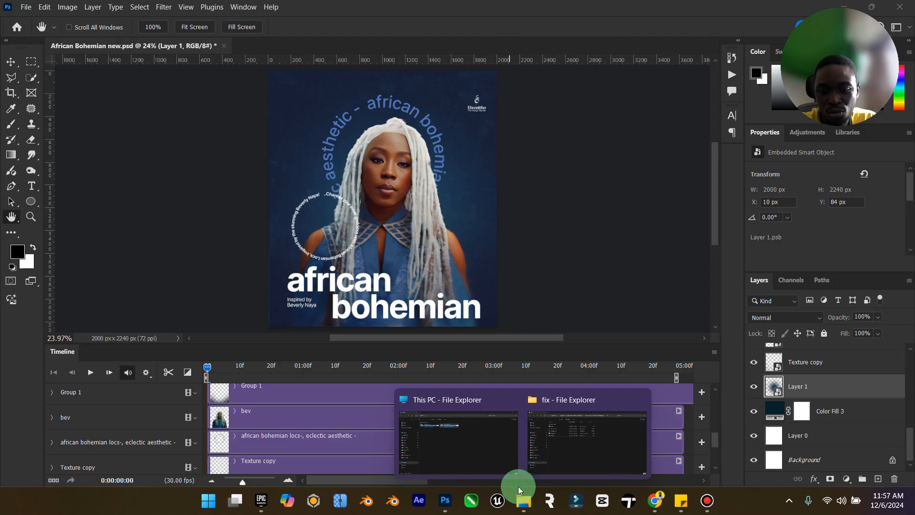
{"action": "left_click", "coordinate": [532, 439]}
{"action": "left_click", "coordinate": [52, 169]}
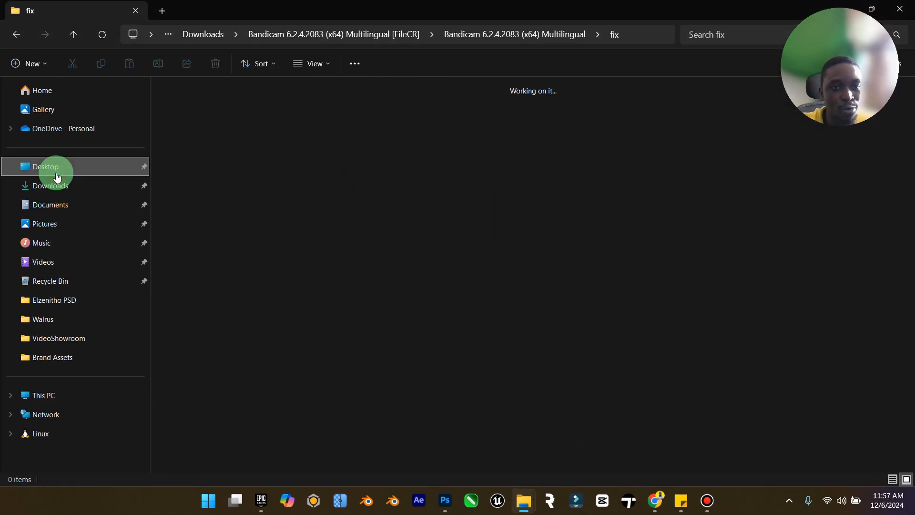
{"action": "left_click", "coordinate": [629, 125]}
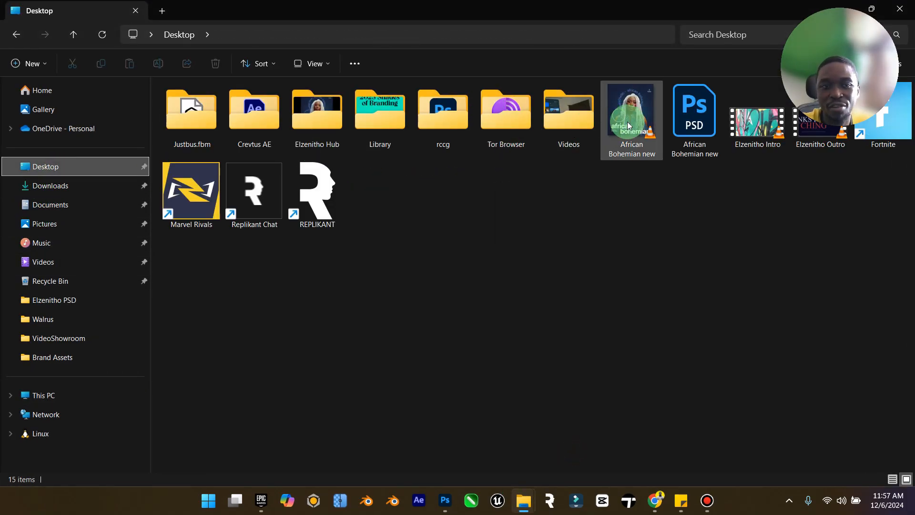
{"action": "double_click", "coordinate": [629, 126]}
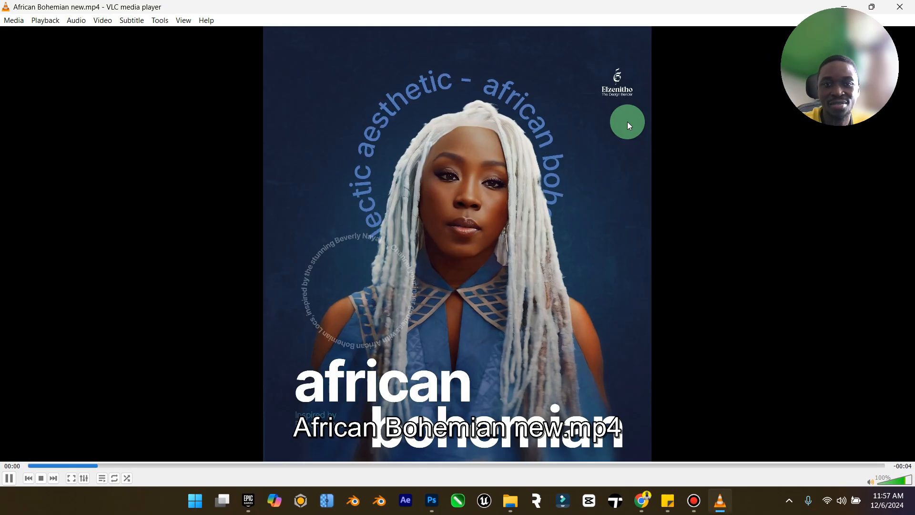
- Watch the rendered video full screen, close the VLC player and switch back to Photoshop
{"action": "double_click", "coordinate": [596, 249]}
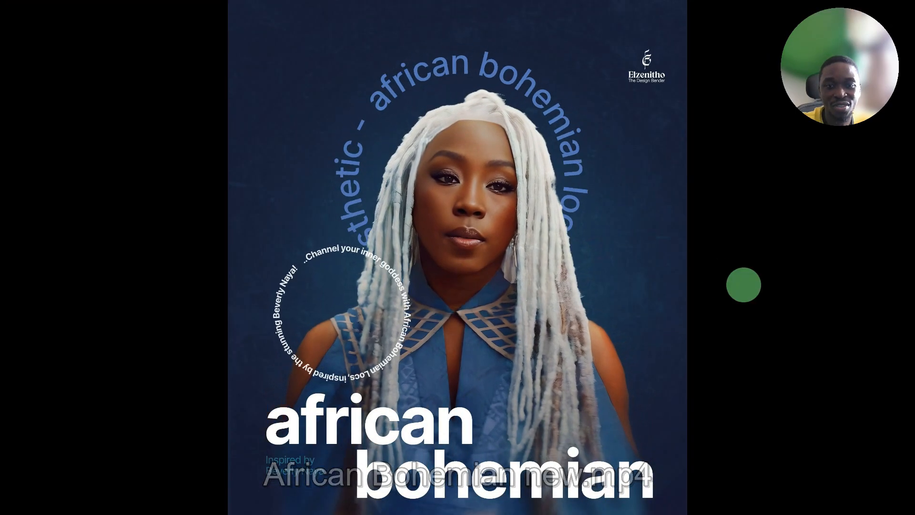
{"action": "key", "text": "space"}
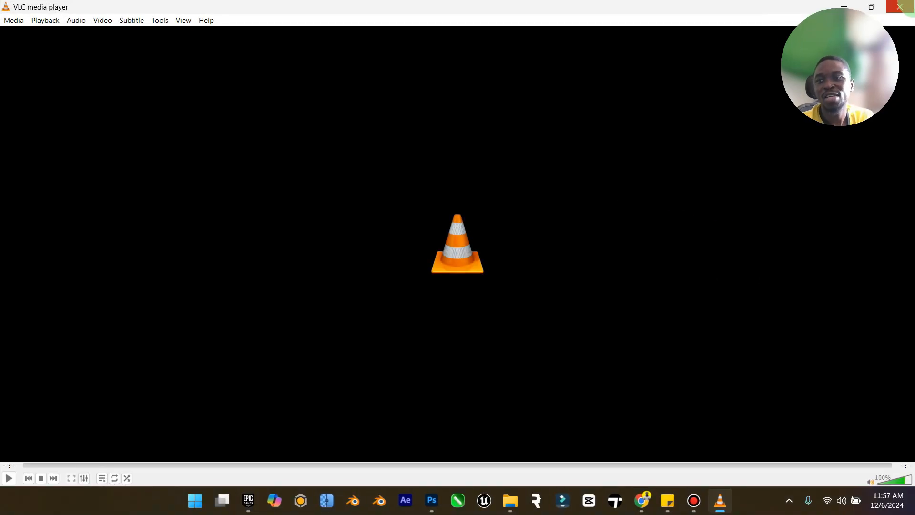
{"action": "left_click", "coordinate": [905, 6]}
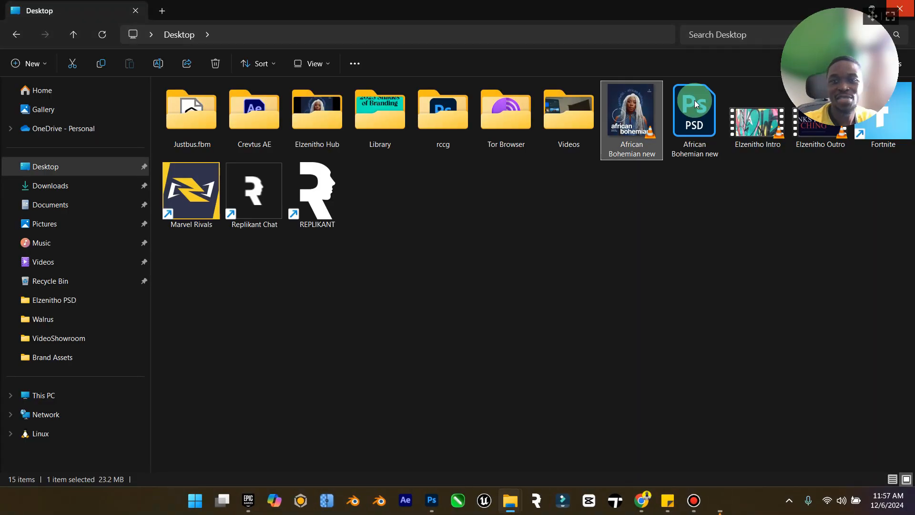
{"action": "left_click", "coordinate": [442, 498]}
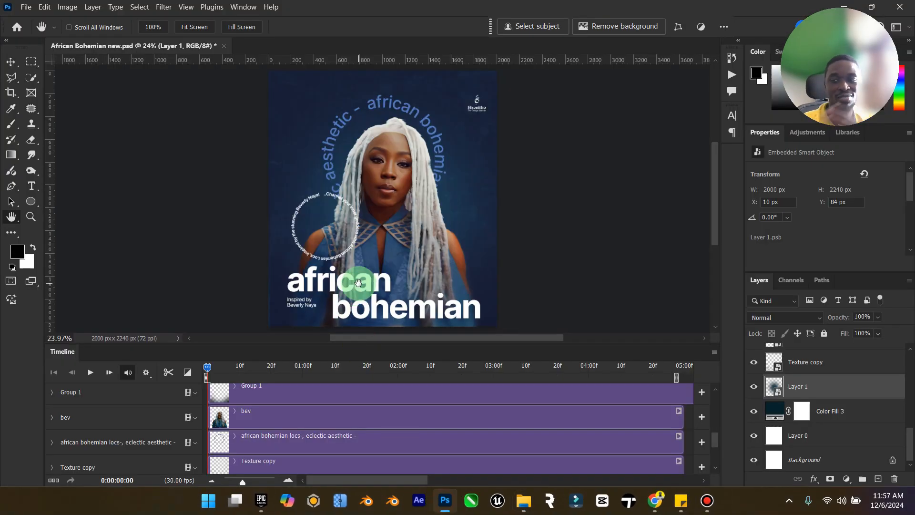